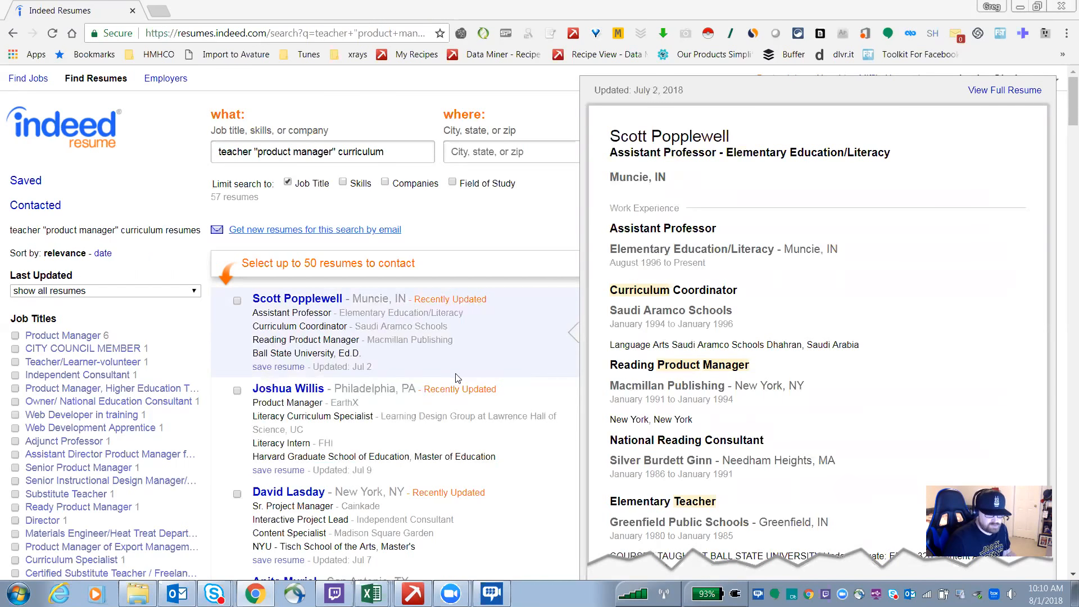
# Step: Scroll through the resume search results and their preview panes
pyautogui.moveTo(466, 421)
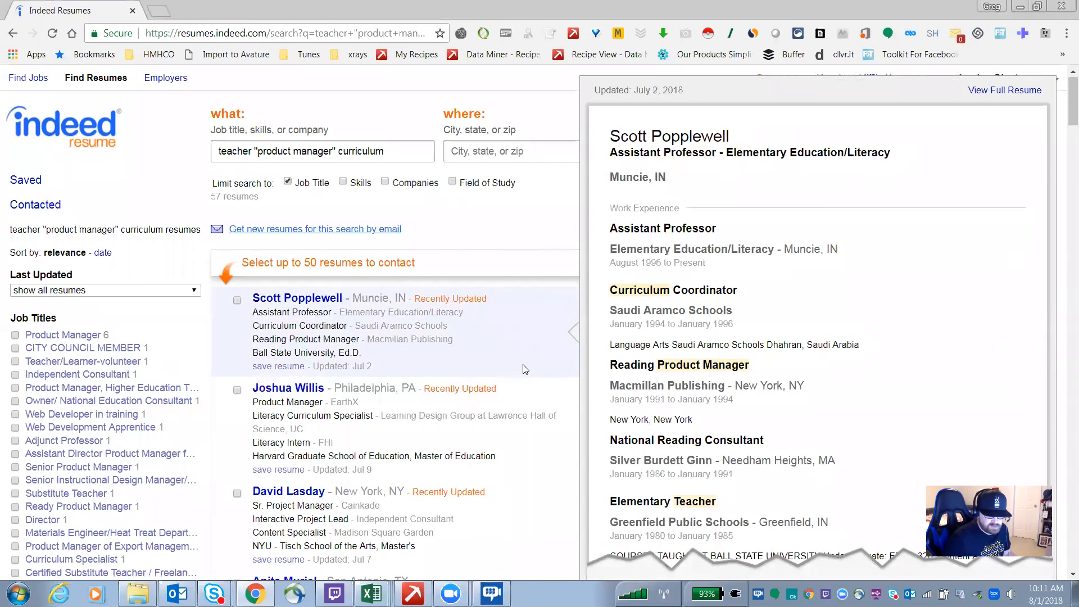
pyautogui.scroll(-4, 523, 365)
pyautogui.scroll(-12, 494, 360)
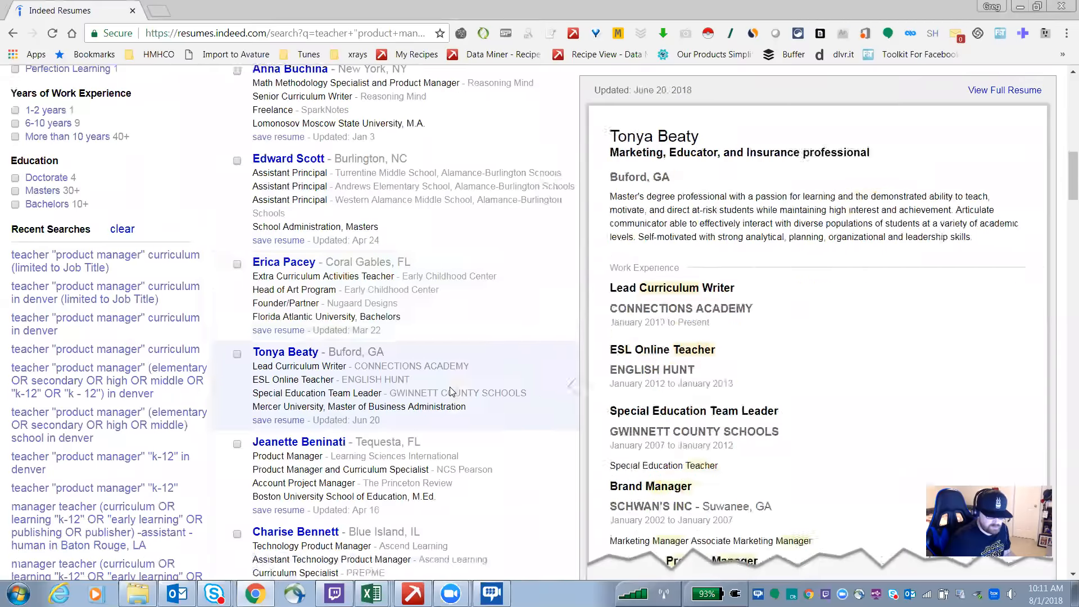
pyautogui.scroll(15, 451, 387)
pyautogui.scroll(-16, 498, 338)
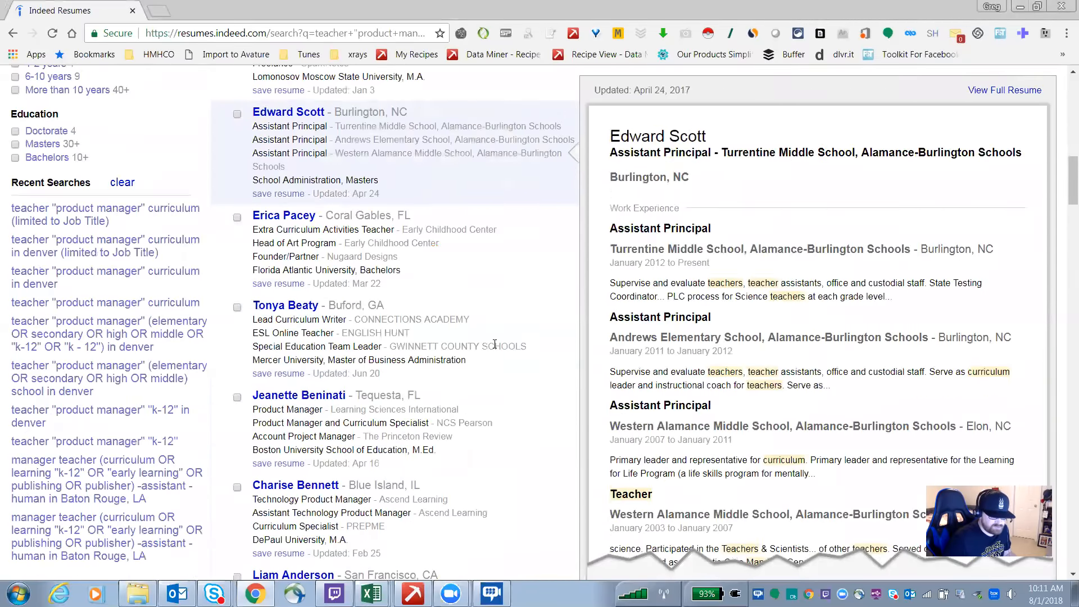
pyautogui.scroll(15, 499, 368)
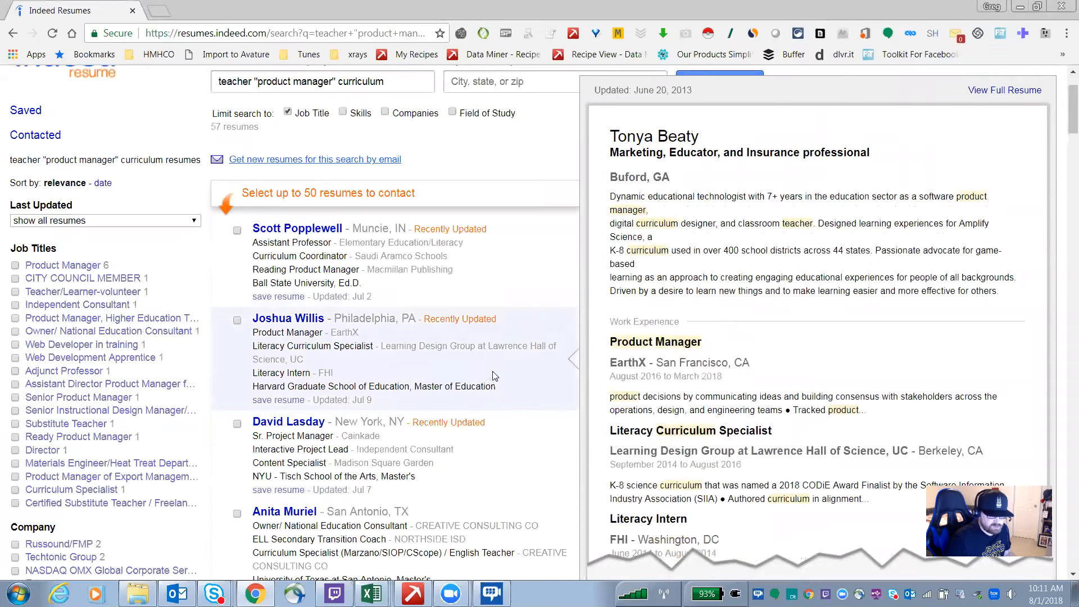
pyautogui.scroll(1, 501, 381)
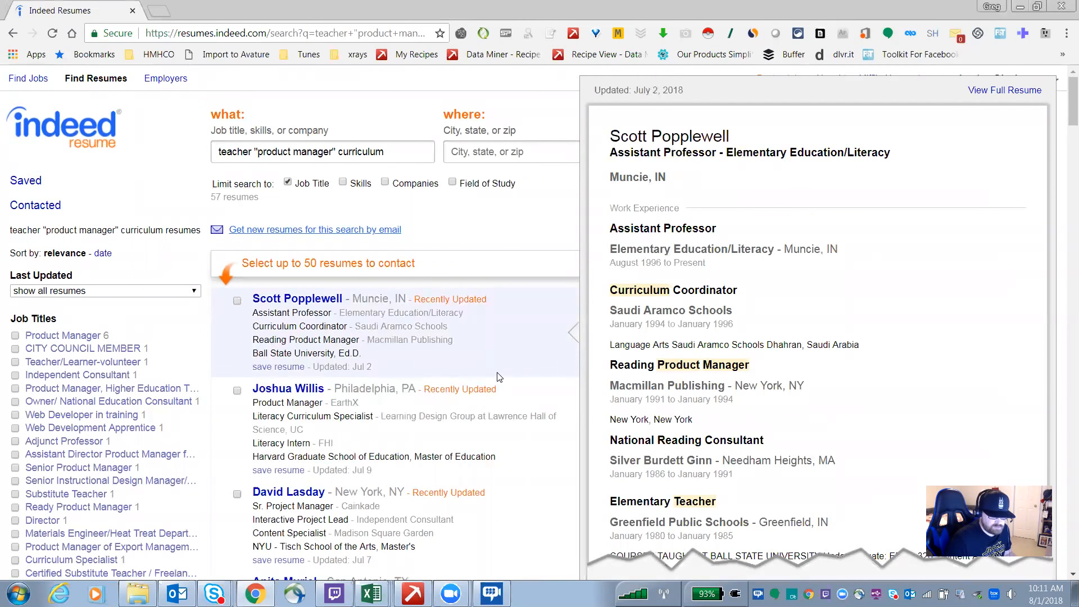
pyautogui.moveTo(518, 474)
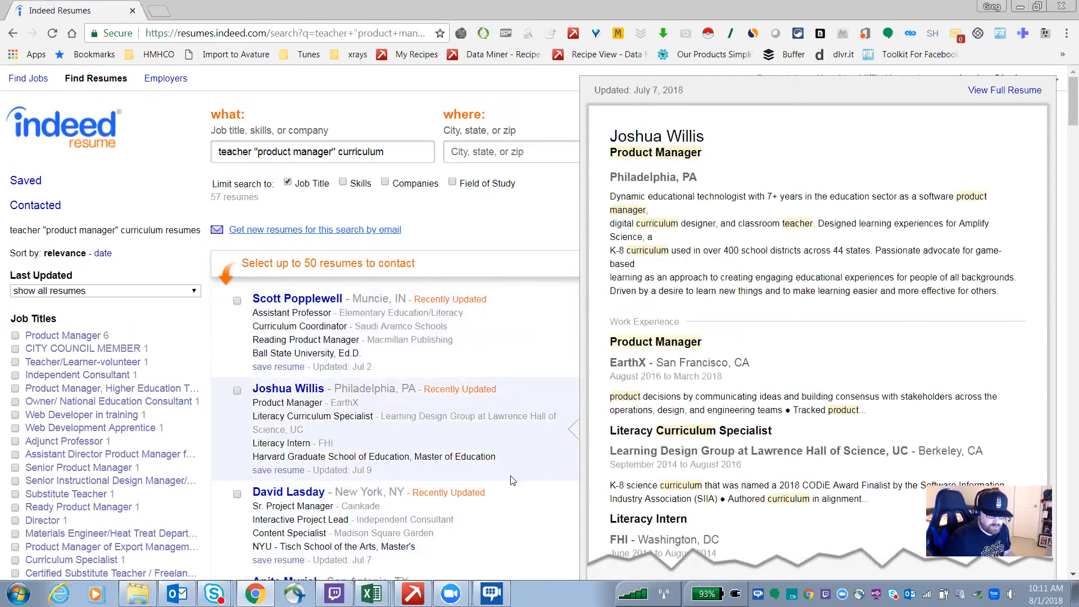
# Step: Select the first two resume listings in the results and copy them
pyautogui.moveTo(486, 464); pyautogui.dragTo(256, 312)
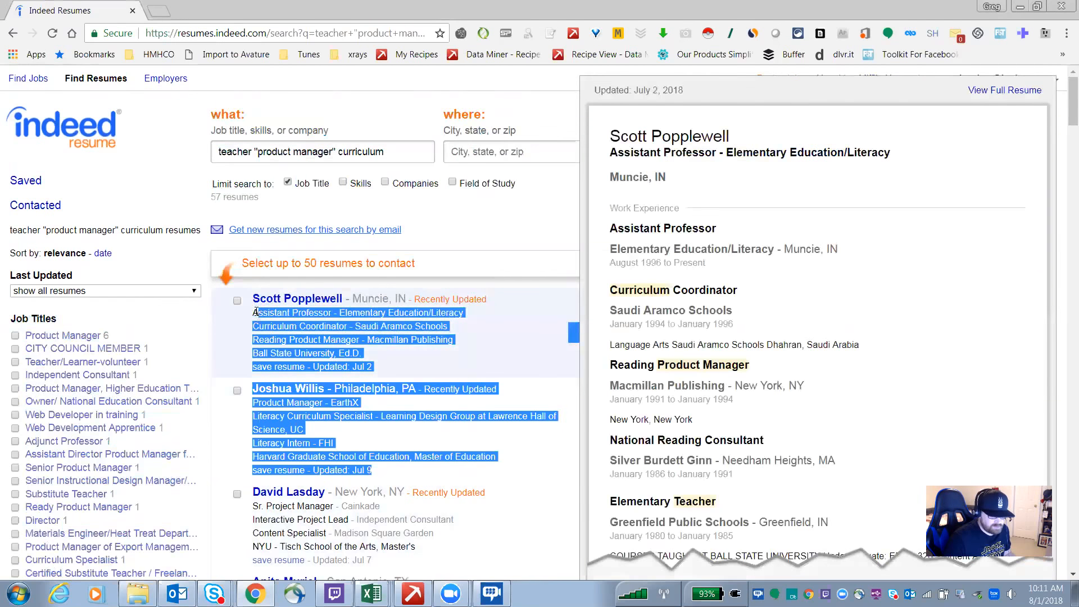
pyautogui.rightClick(288, 369)
pyautogui.click(323, 377)
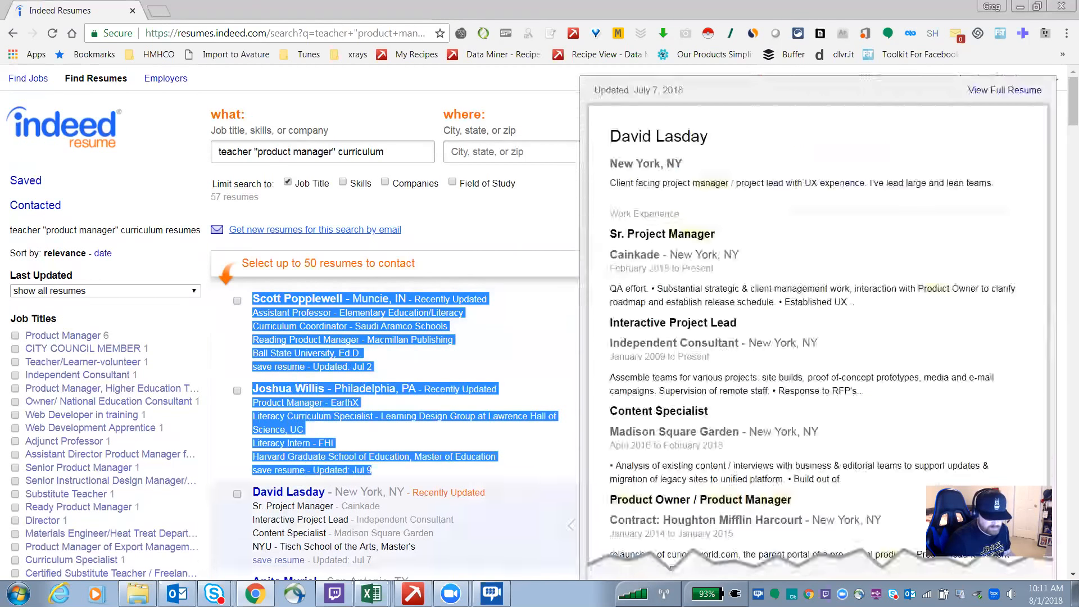
# Step: Open the Book1 workbook, maximize it, and paste the copied listings starting at cell A57
pyautogui.click(371, 593)
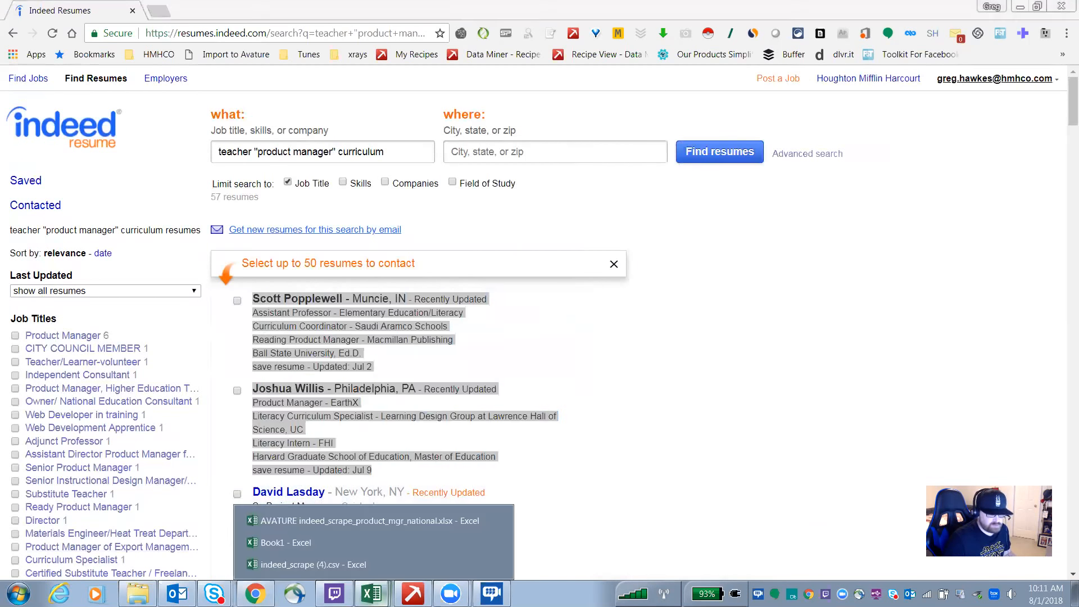
pyautogui.click(295, 541)
pyautogui.scroll(-20, 342, 346)
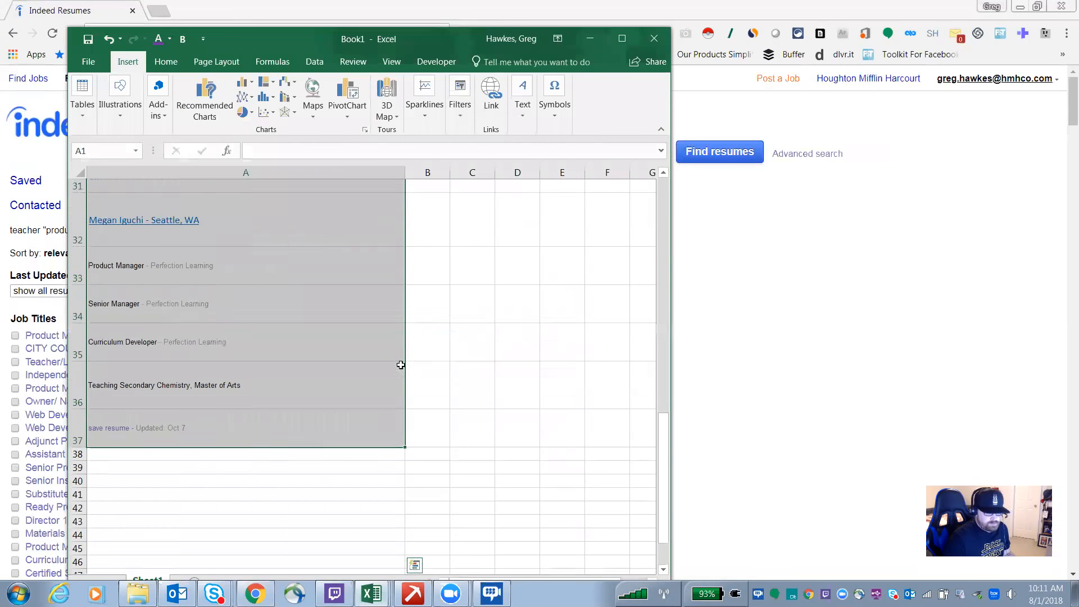
pyautogui.scroll(5, 238, 364)
pyautogui.click(131, 241)
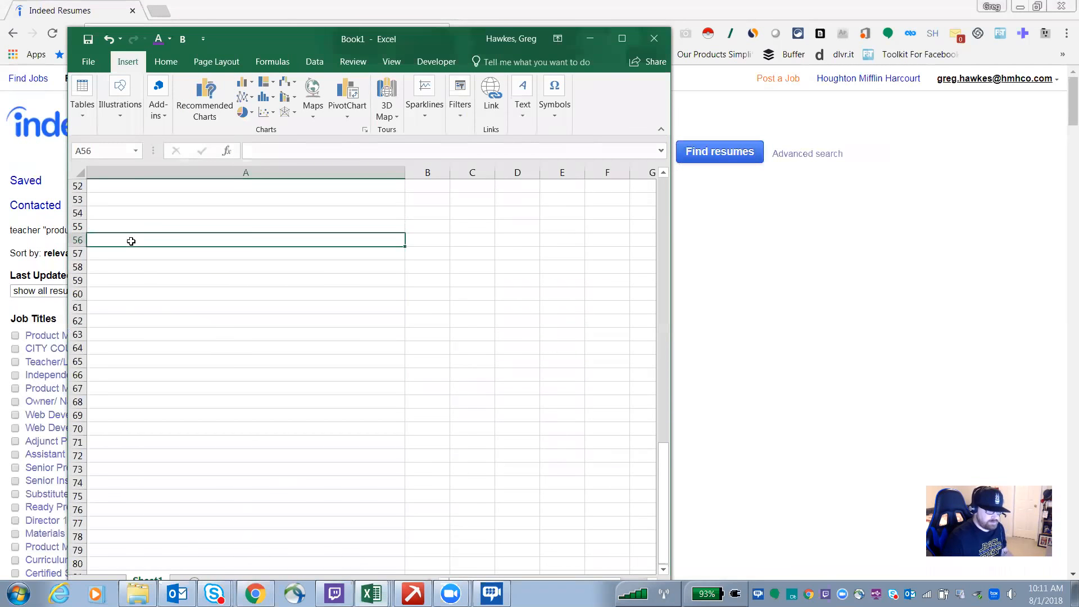
pyautogui.click(126, 225)
pyautogui.scroll(9, 155, 258)
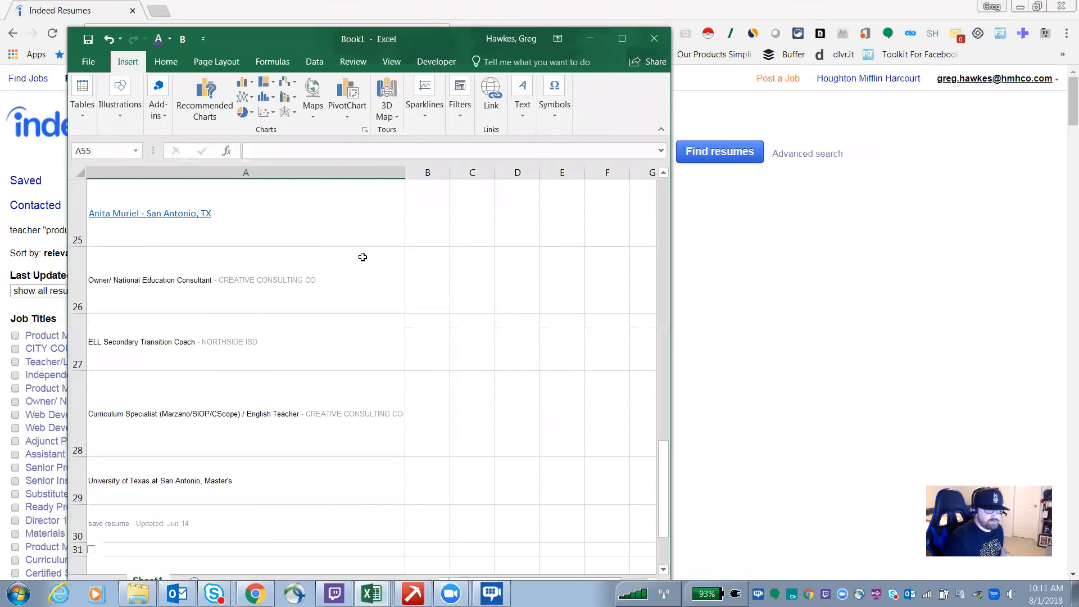
pyautogui.scroll(4, 362, 257)
pyautogui.click(621, 38)
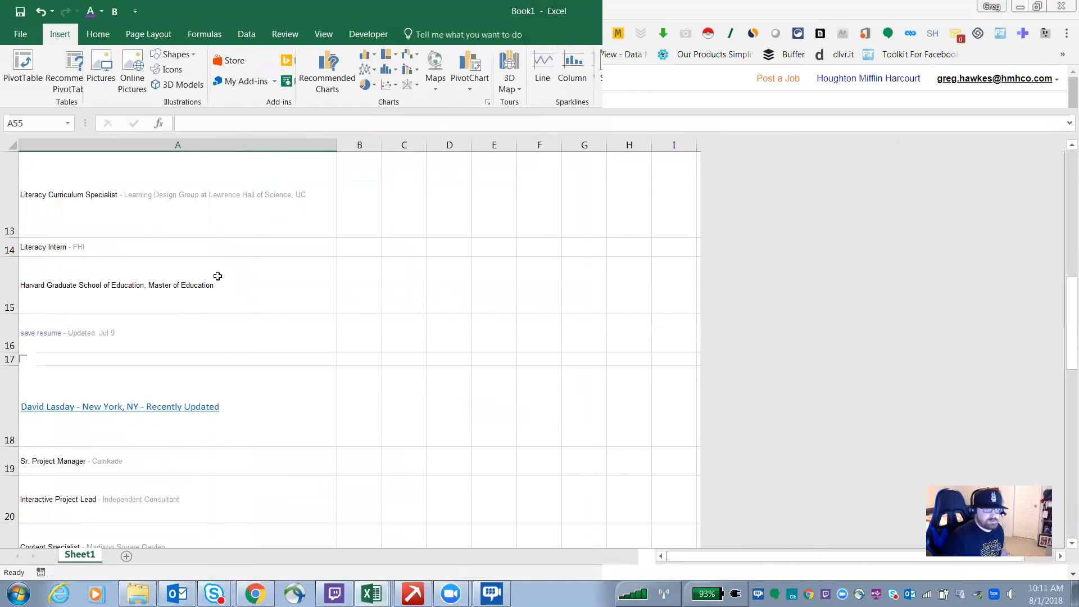
pyautogui.scroll(-17, 225, 311)
pyautogui.scroll(4, 140, 356)
pyautogui.click(40, 226)
pyautogui.hotkey('ctrl', 'v')
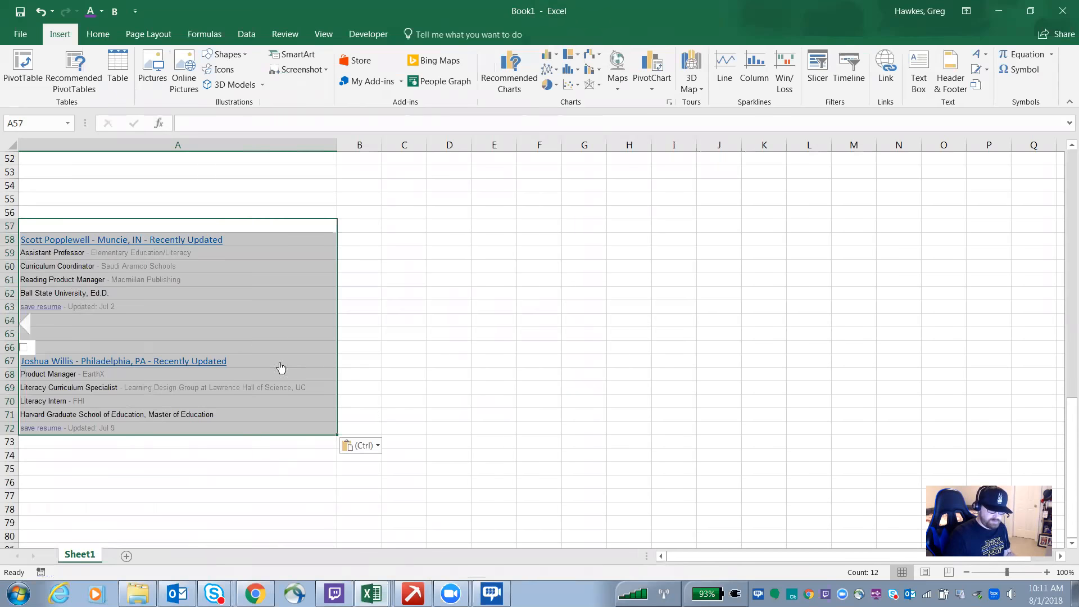
# Step: Review the pasted listings in the sheet and minimize the workbook to return to the browser
pyautogui.scroll(2, 278, 374)
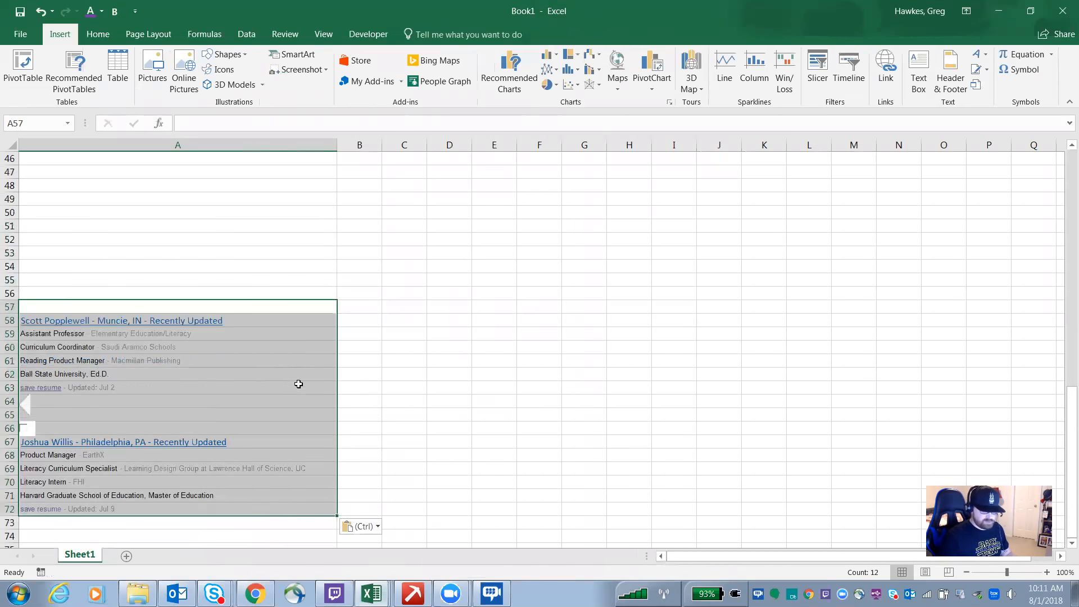
pyautogui.scroll(3, 298, 384)
pyautogui.scroll(-2, 309, 388)
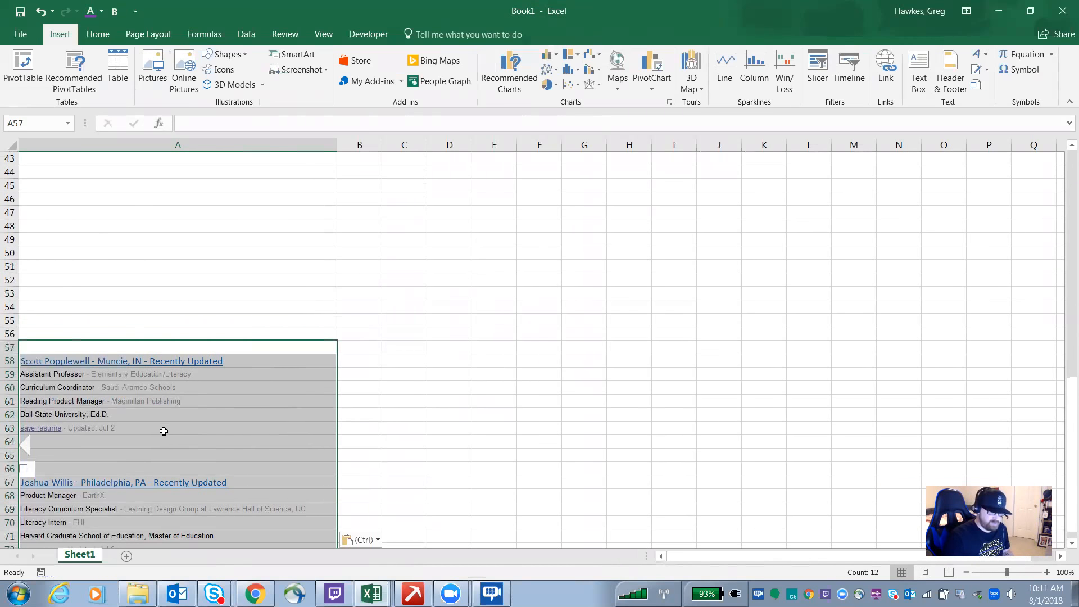
pyautogui.click(996, 20)
pyautogui.moveTo(400, 353)
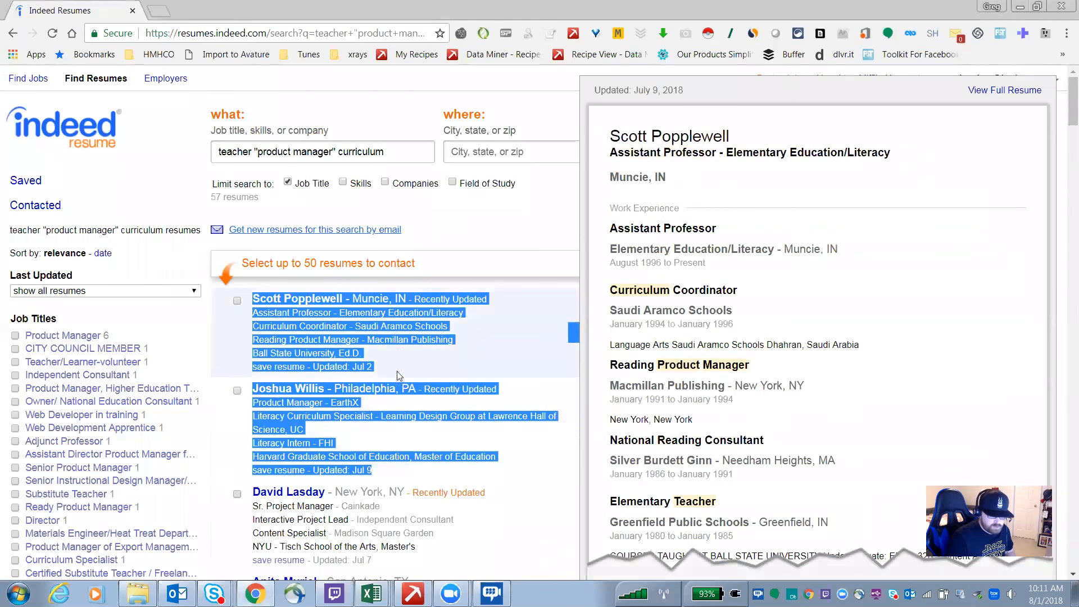
# Step: Select the second resume listing and run Scrape similar on it
pyautogui.rightClick(296, 348)
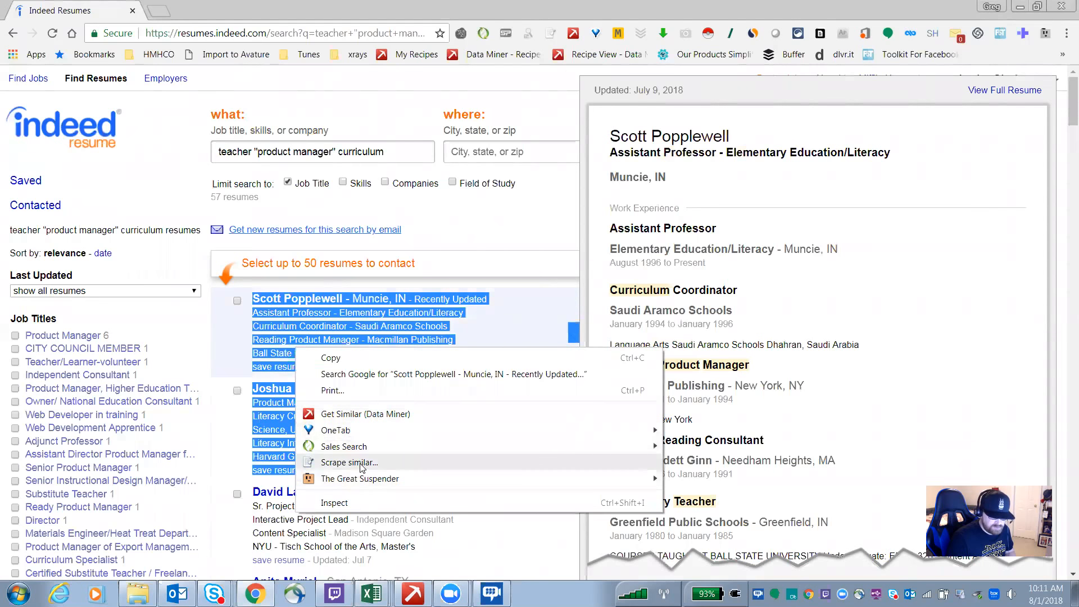
pyautogui.click(492, 320)
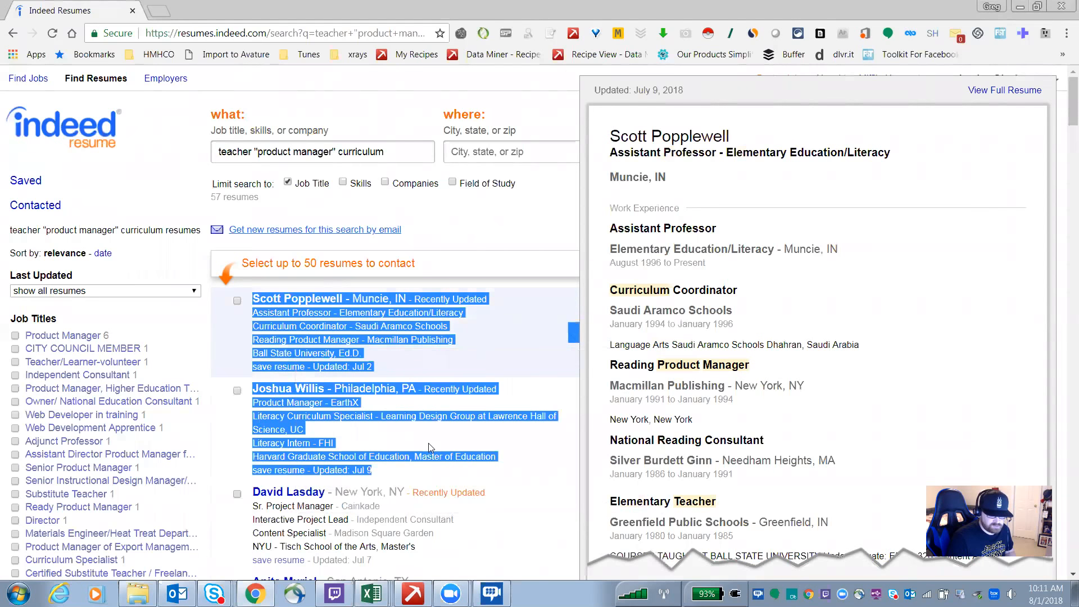
pyautogui.click(428, 443)
pyautogui.moveTo(437, 478); pyautogui.dragTo(236, 373)
pyautogui.click(414, 475)
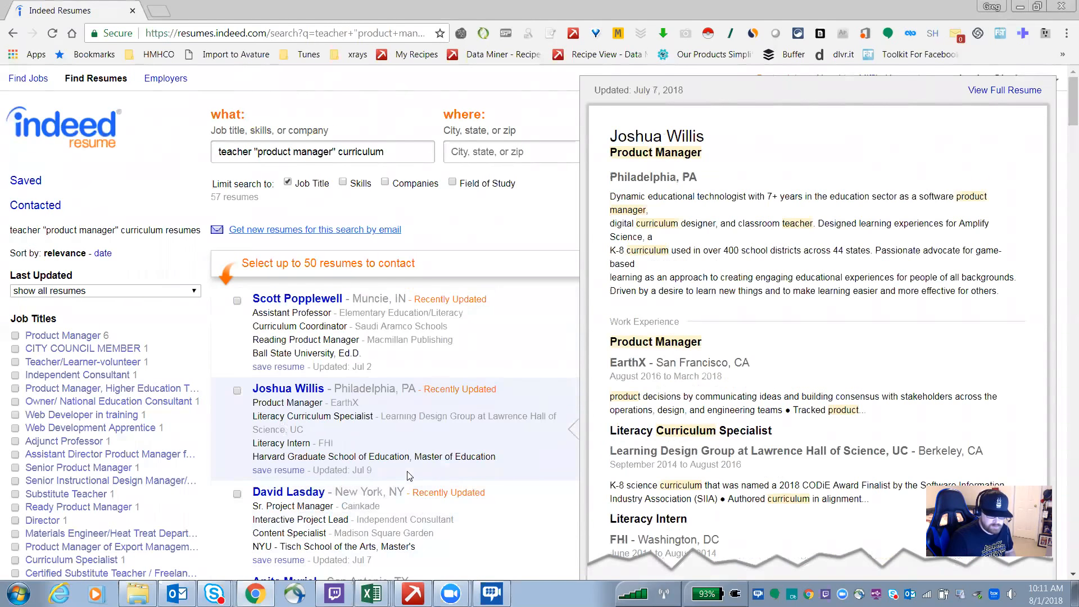
pyautogui.moveTo(415, 475); pyautogui.dragTo(249, 387)
pyautogui.rightClick(284, 413)
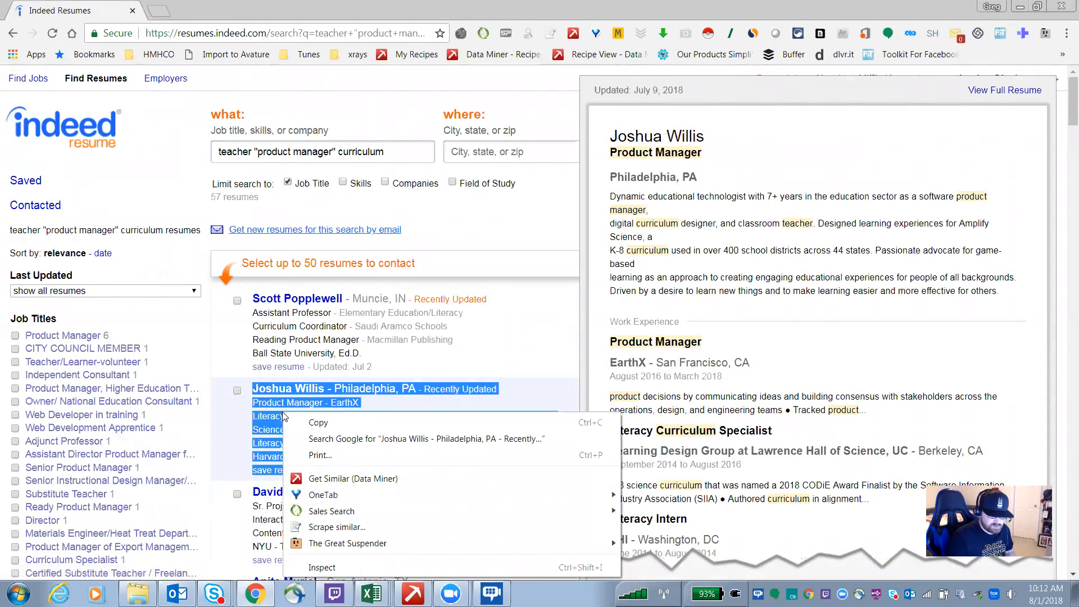
pyautogui.click(337, 527)
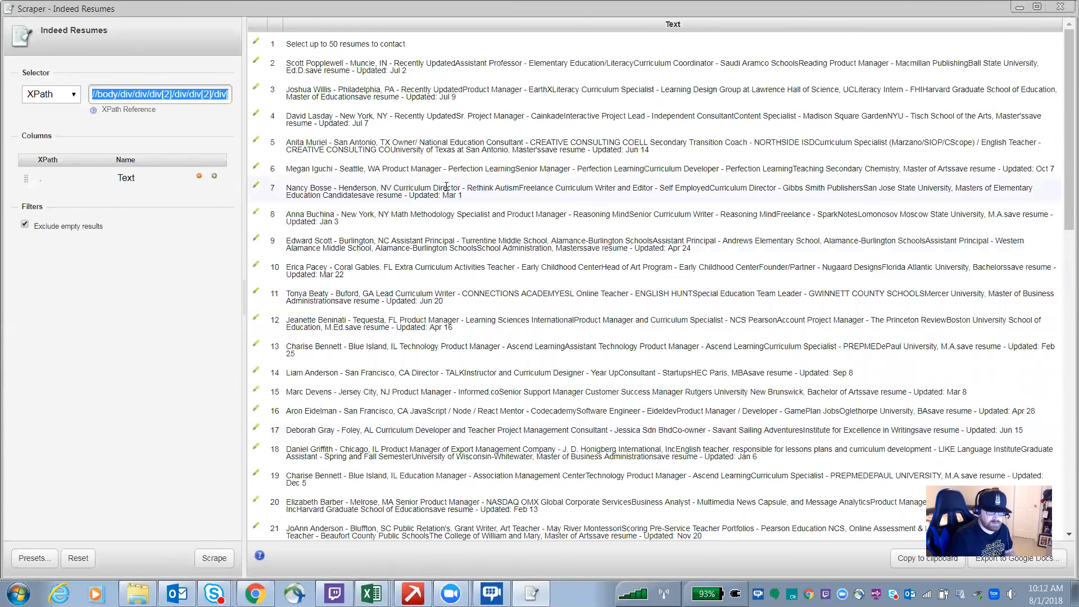
# Step: Review the scraped rows in the Scraper window, then minimize it
pyautogui.scroll(-5, 456, 251)
pyautogui.scroll(5, 457, 251)
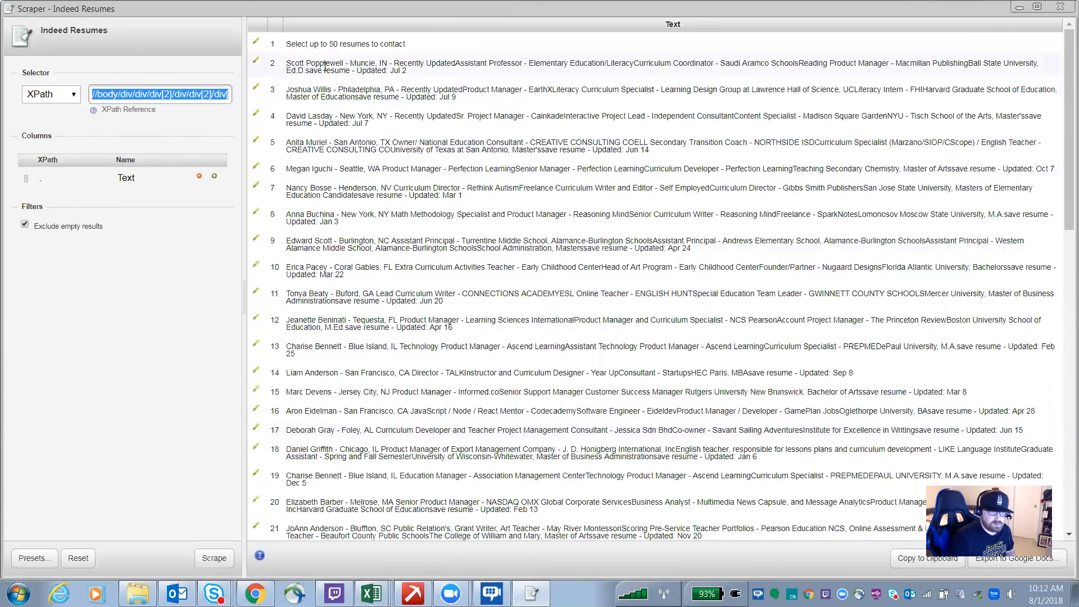
pyautogui.scroll(-5, 400, 380)
pyautogui.scroll(-9, 401, 380)
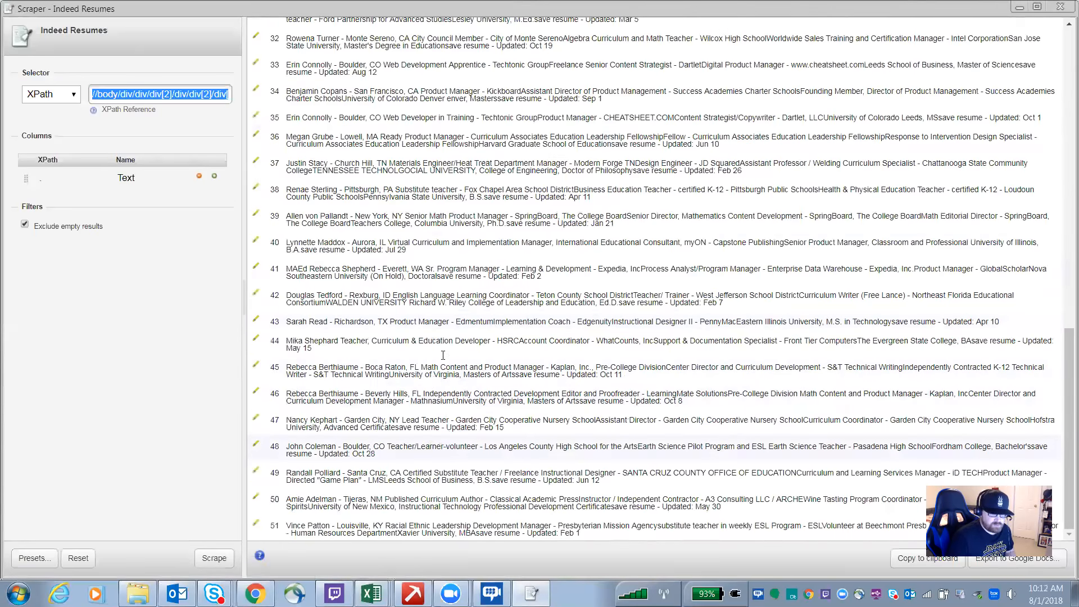
pyautogui.scroll(14, 443, 355)
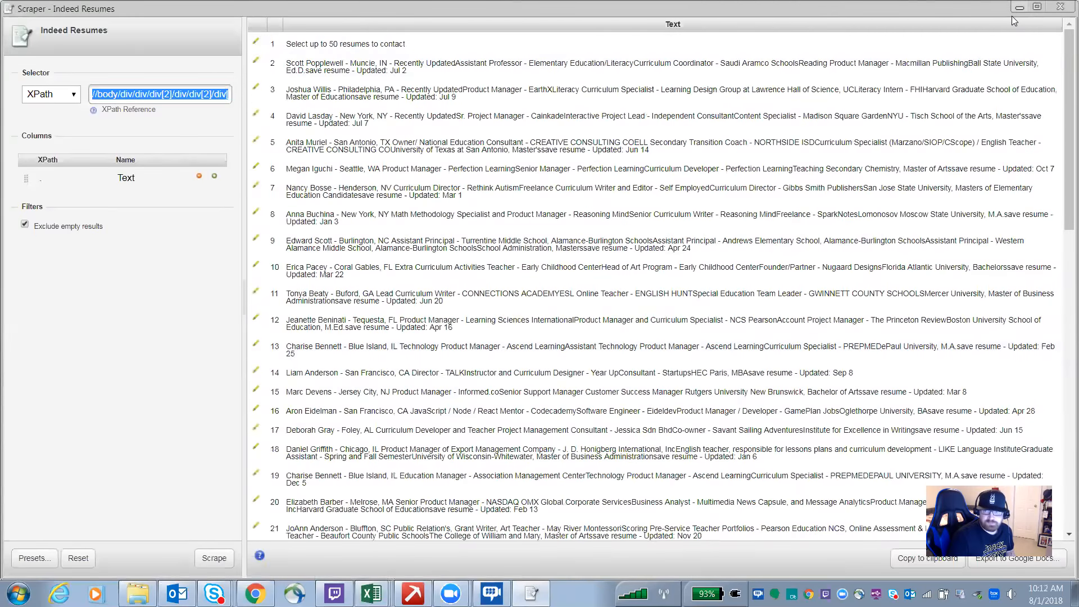
pyautogui.click(1019, 8)
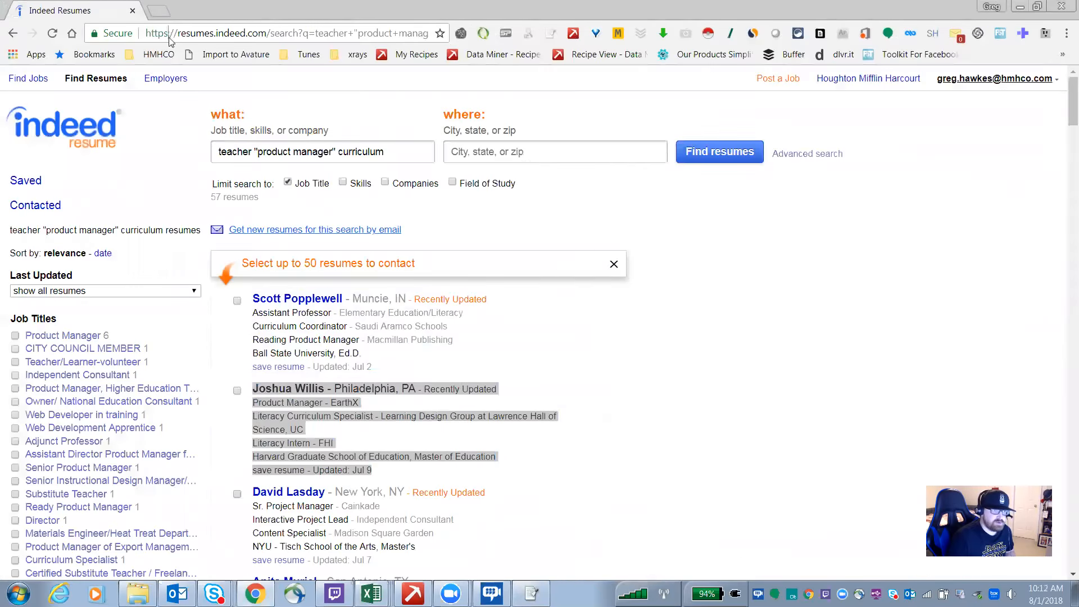
pyautogui.click(167, 34)
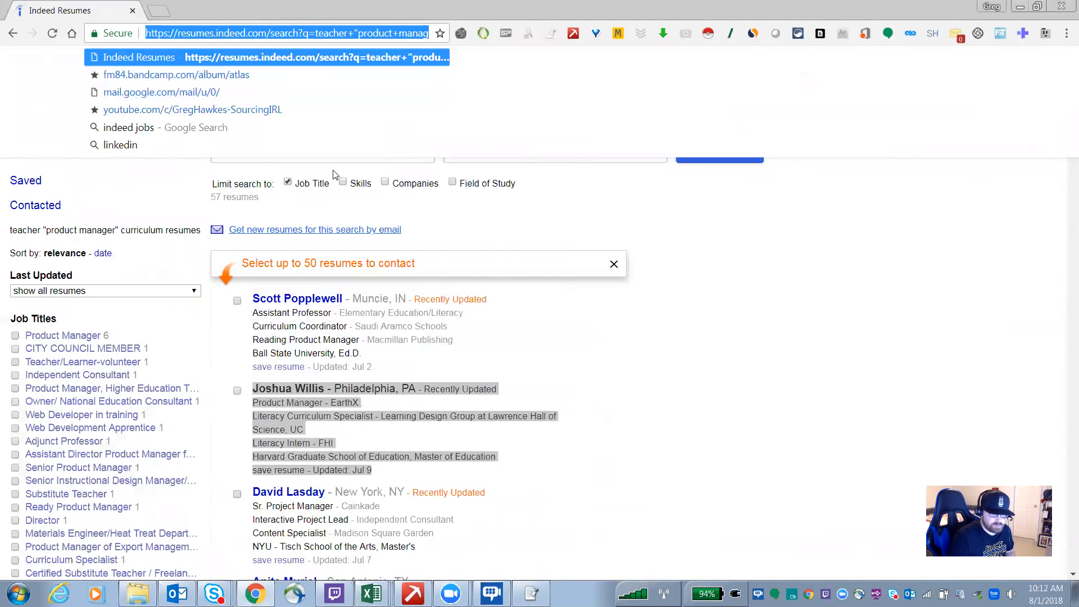
pyautogui.moveTo(400, 332)
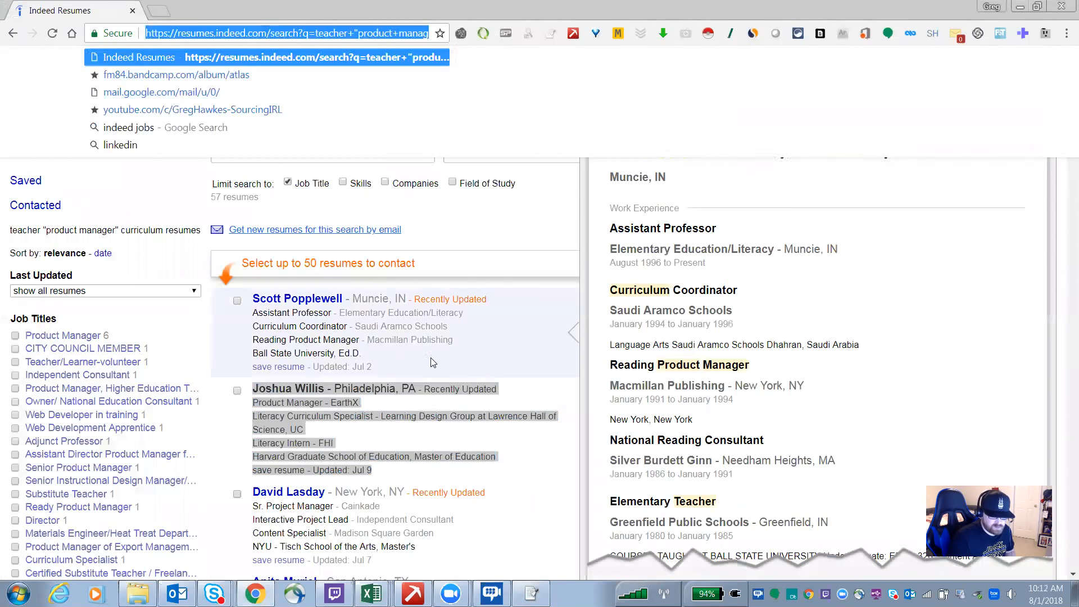
pyautogui.press('Escape')
pyautogui.click(592, 84)
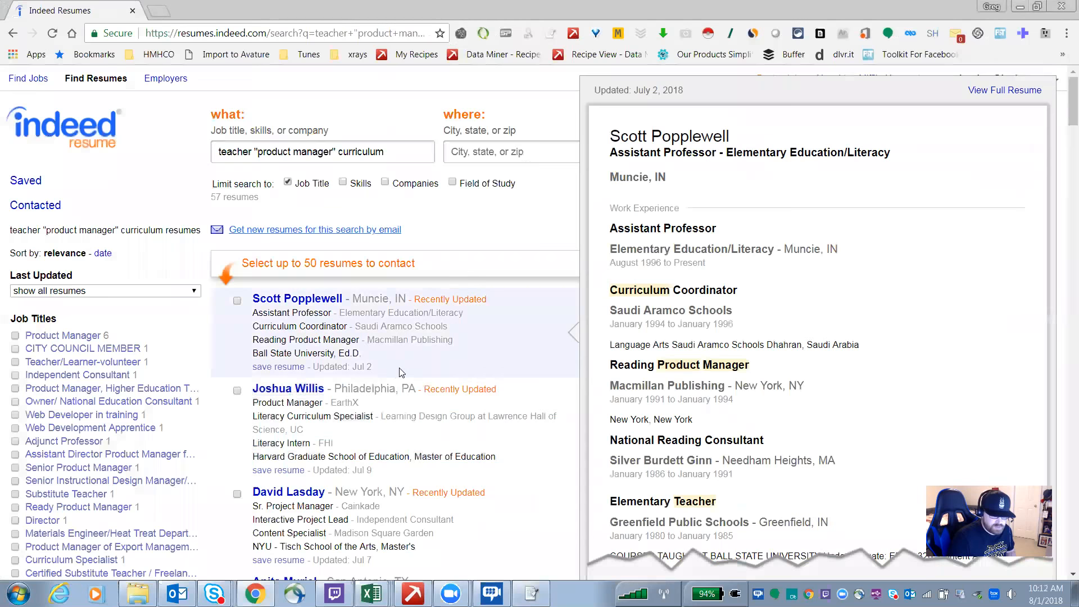
pyautogui.moveTo(381, 369); pyautogui.dragTo(254, 301)
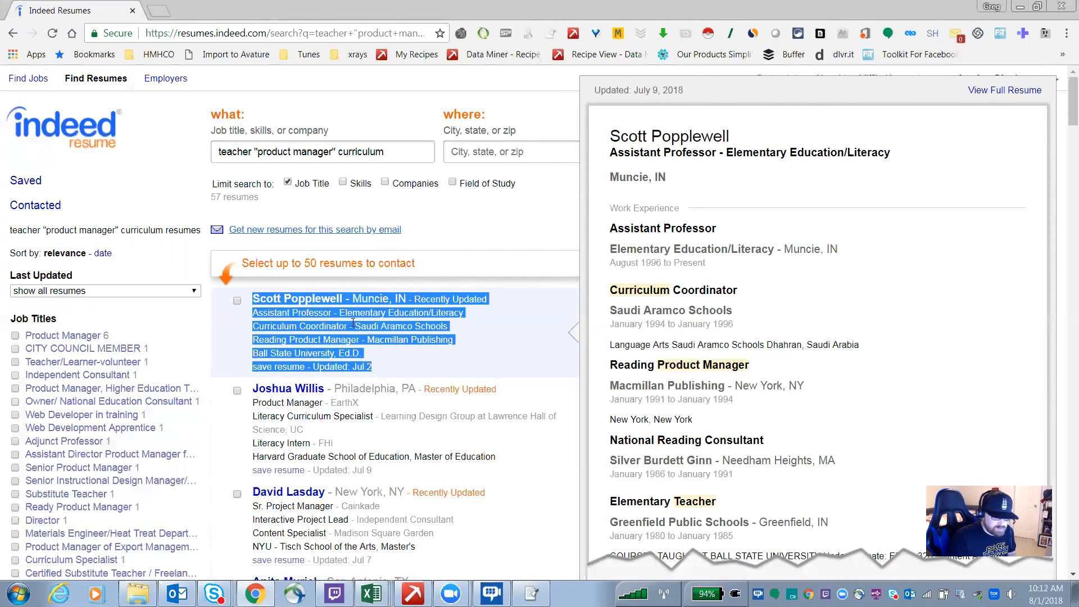
pyautogui.rightClick(334, 343)
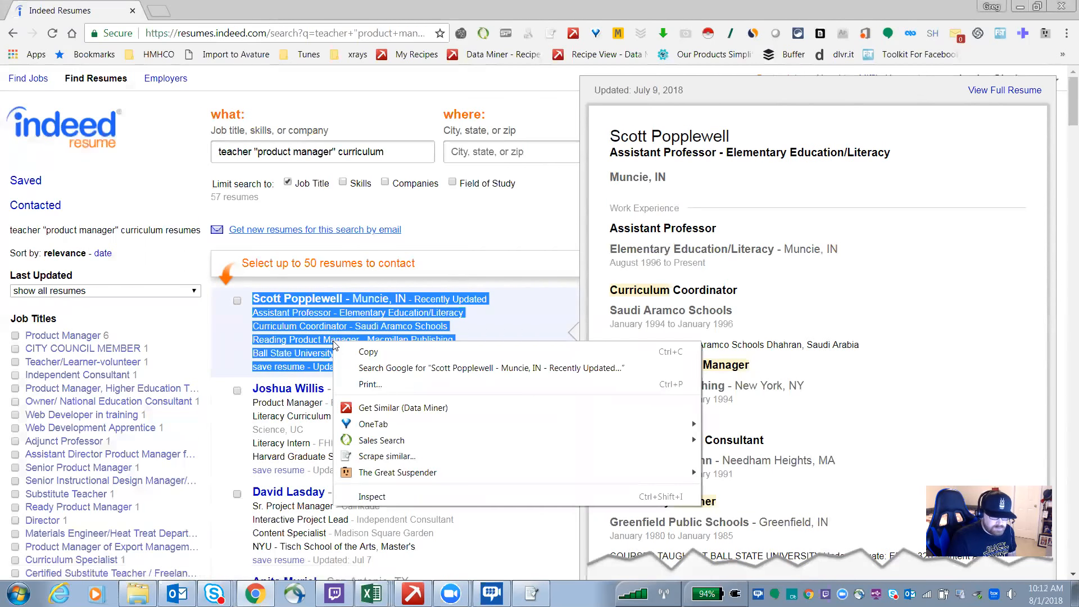
pyautogui.click(232, 359)
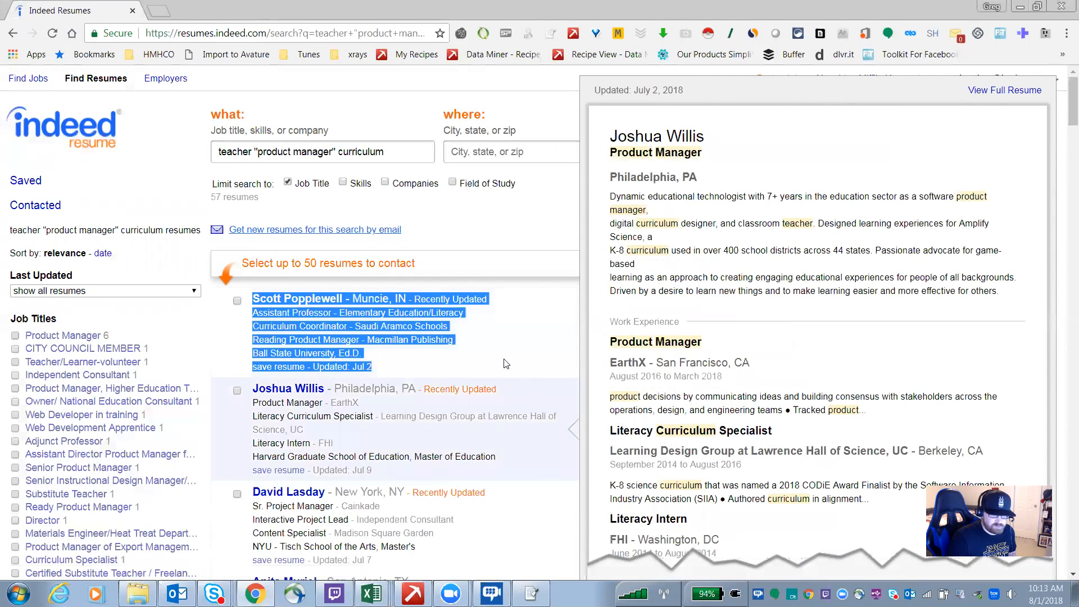
pyautogui.click(504, 364)
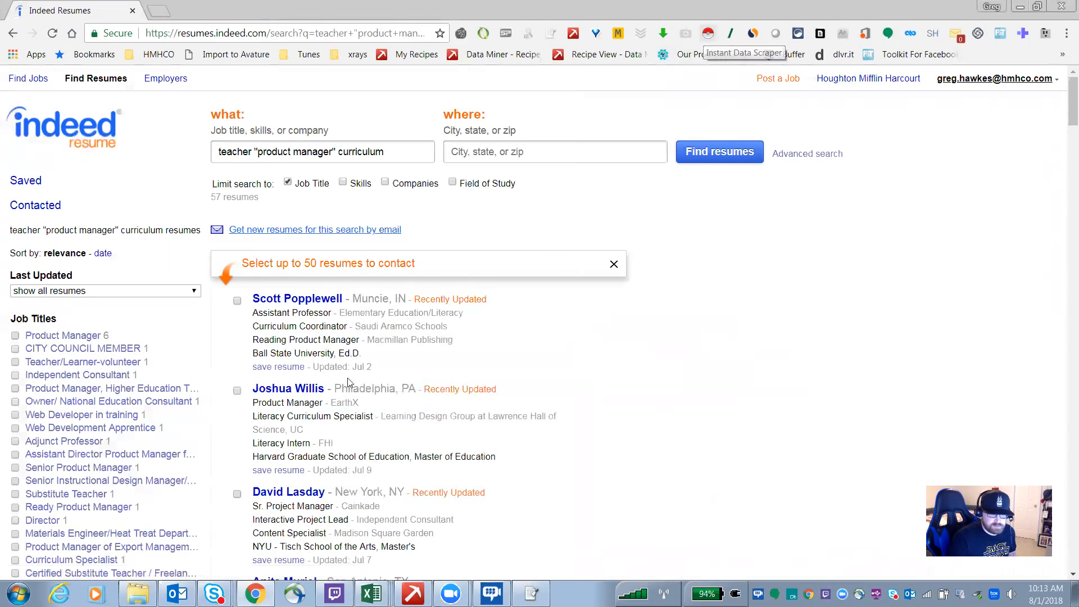
# Step: Launch the Instant Data Scraper extension on the results page and scroll across its extracted columns
pyautogui.click(708, 35)
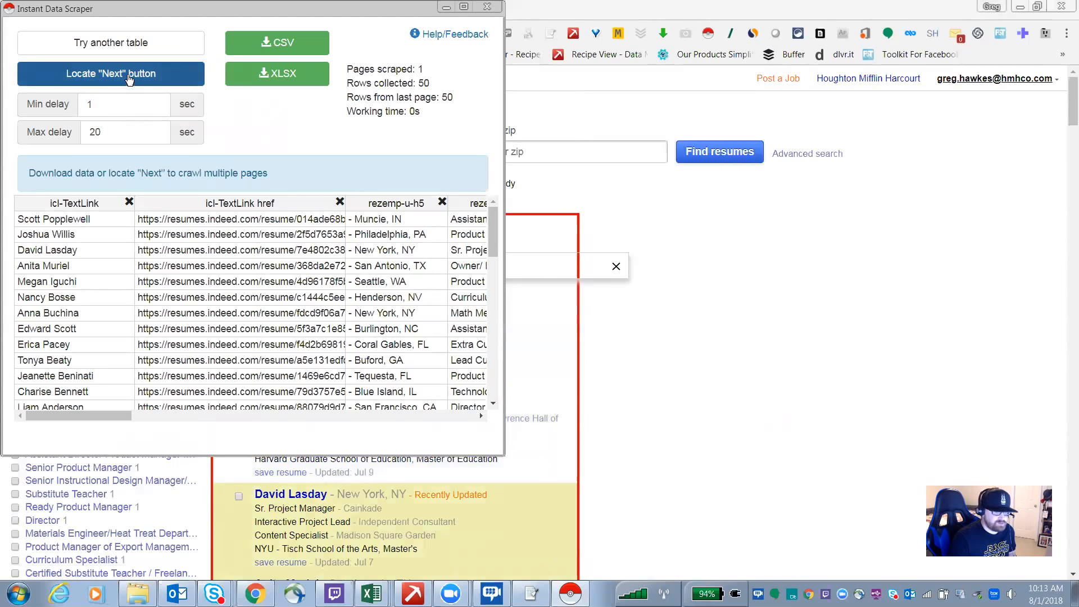
pyautogui.moveTo(88, 416); pyautogui.dragTo(180, 425)
pyautogui.click(481, 416)
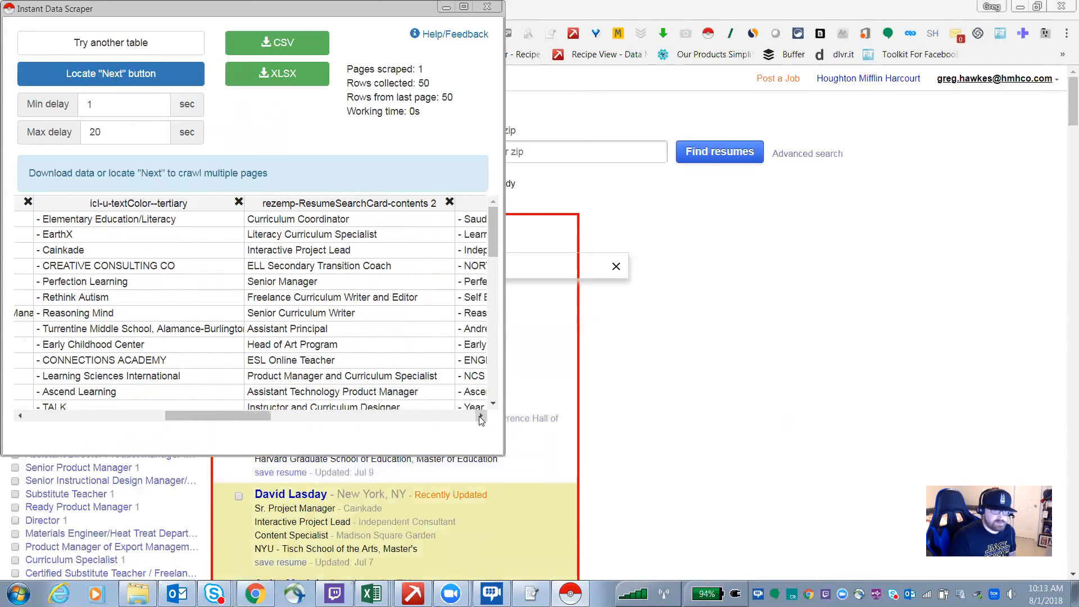
# Step: Scroll back and forth through the Instant Data Scraper's extracted columns, then close the scraper window
pyautogui.click(482, 416)
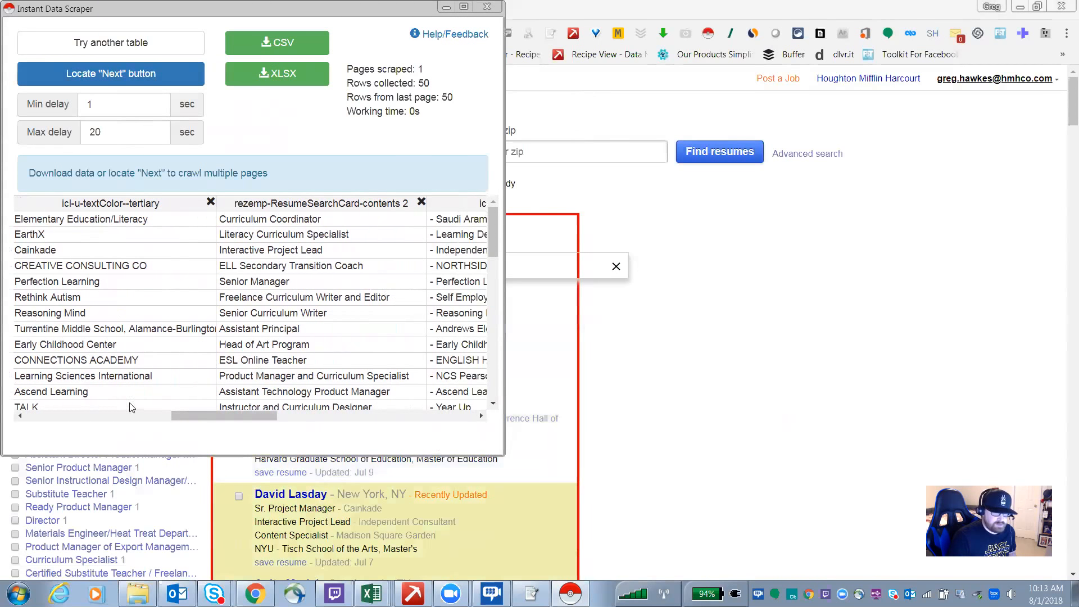
pyautogui.click(192, 233)
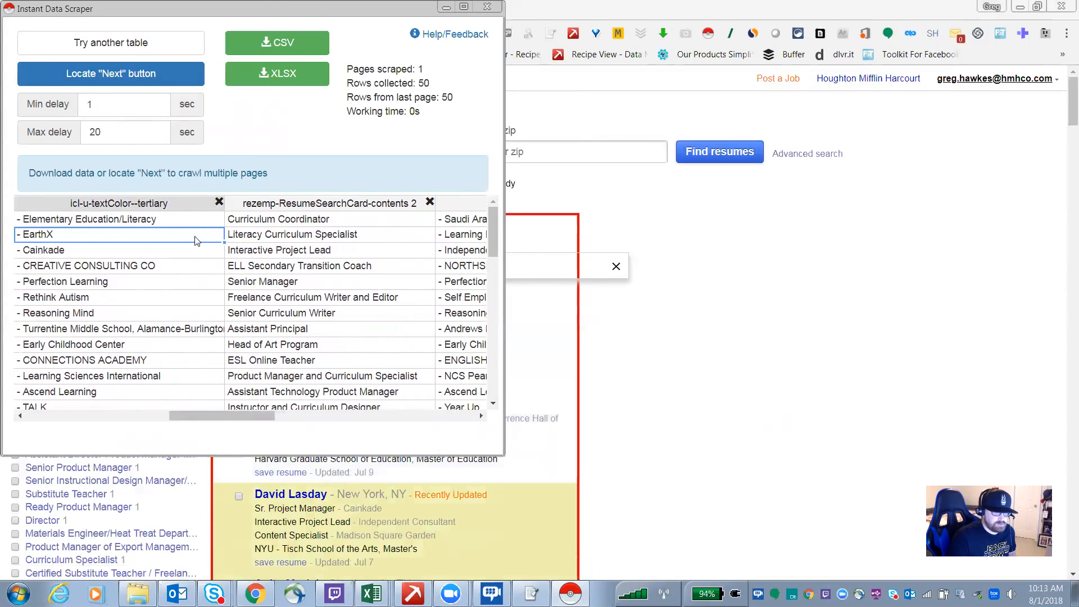
pyautogui.moveTo(216, 415); pyautogui.dragTo(317, 416)
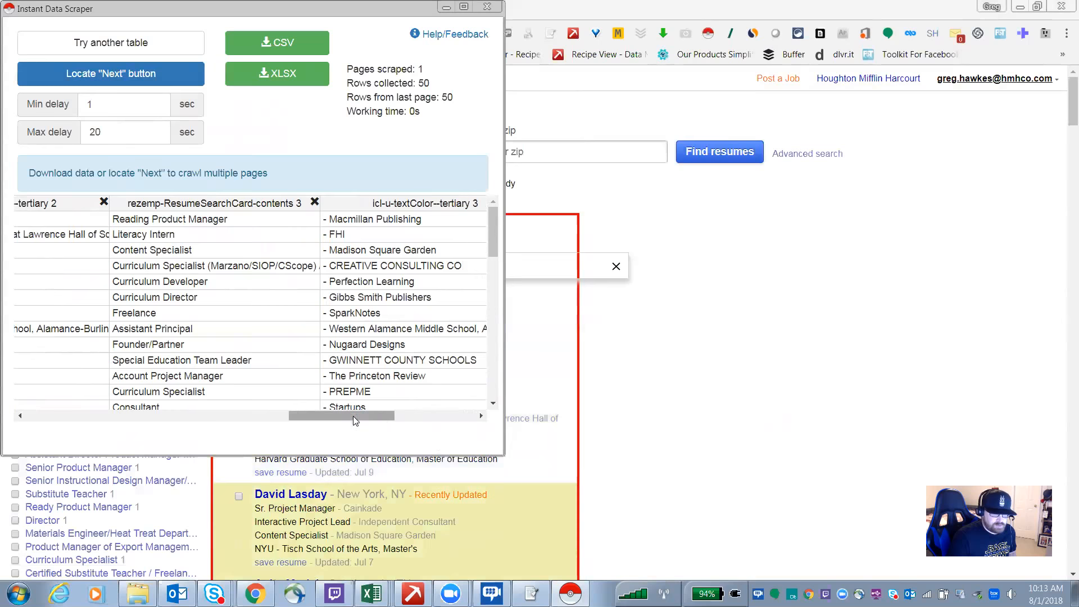
pyautogui.click(243, 417)
pyautogui.click(22, 416)
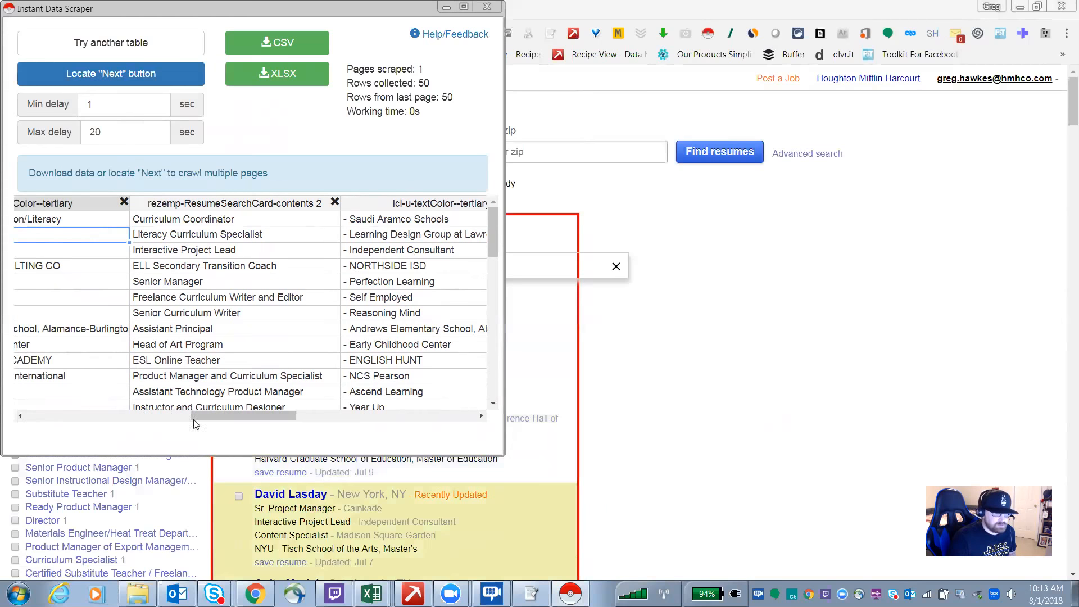
pyautogui.click(114, 417)
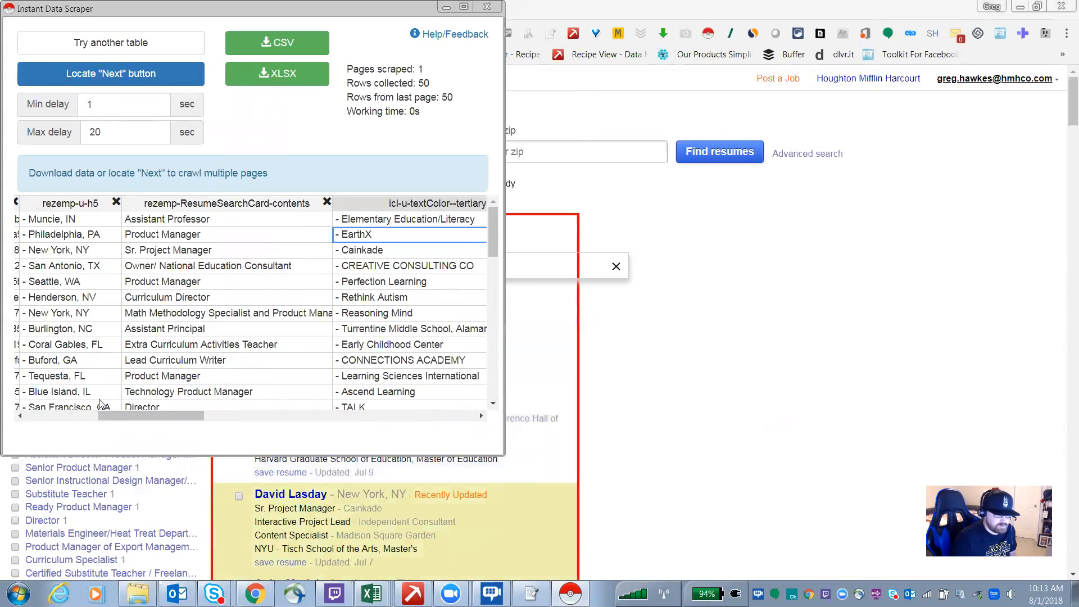
pyautogui.click(20, 417)
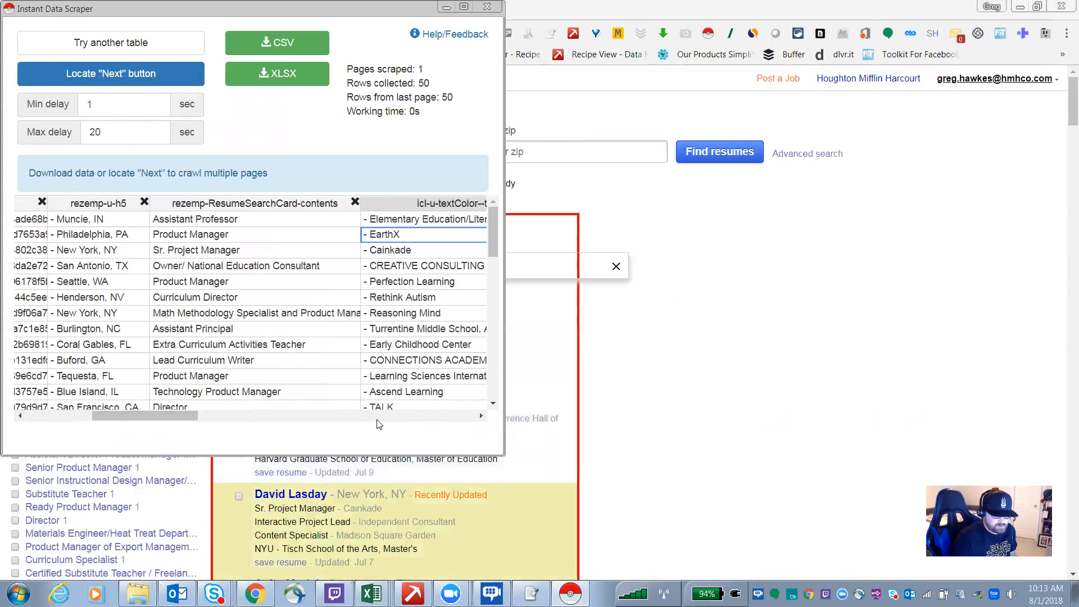
pyautogui.hscroll(3, 379, 425)
pyautogui.hscroll(3, 417, 422)
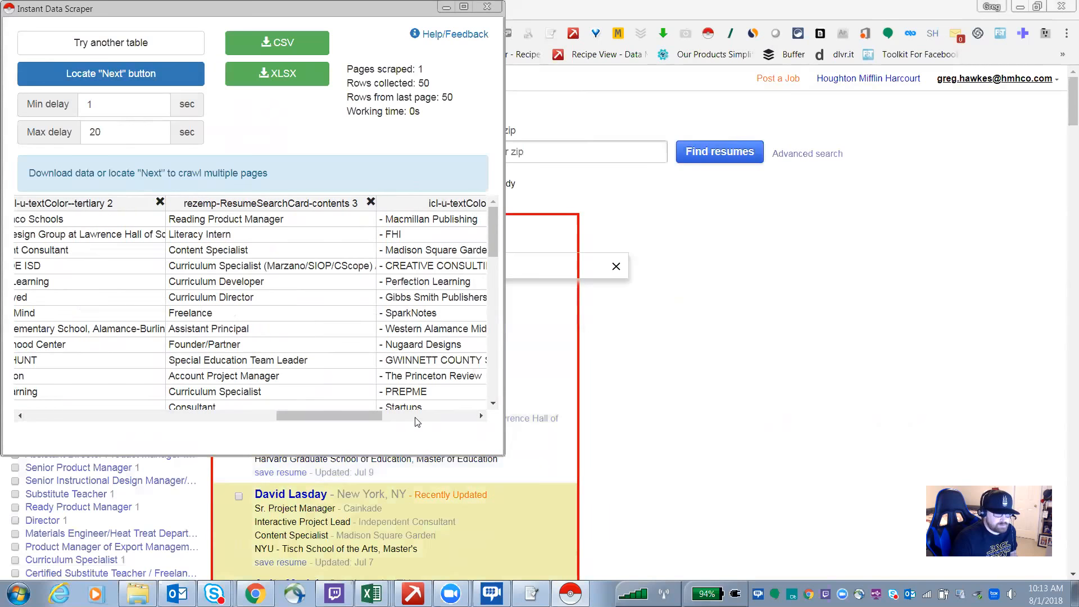
pyautogui.click(481, 416)
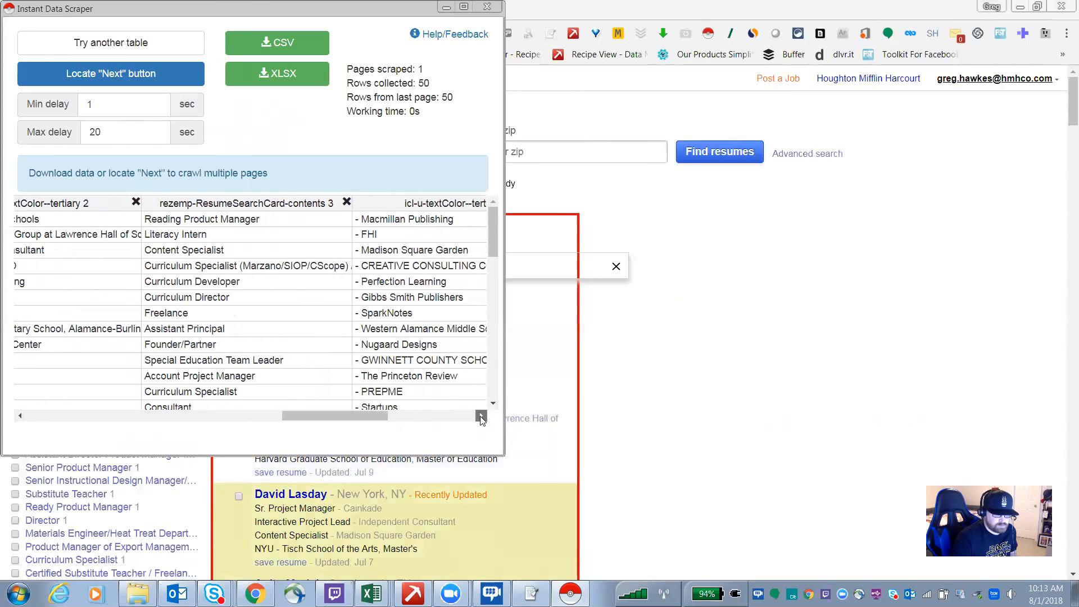
pyautogui.click(481, 416)
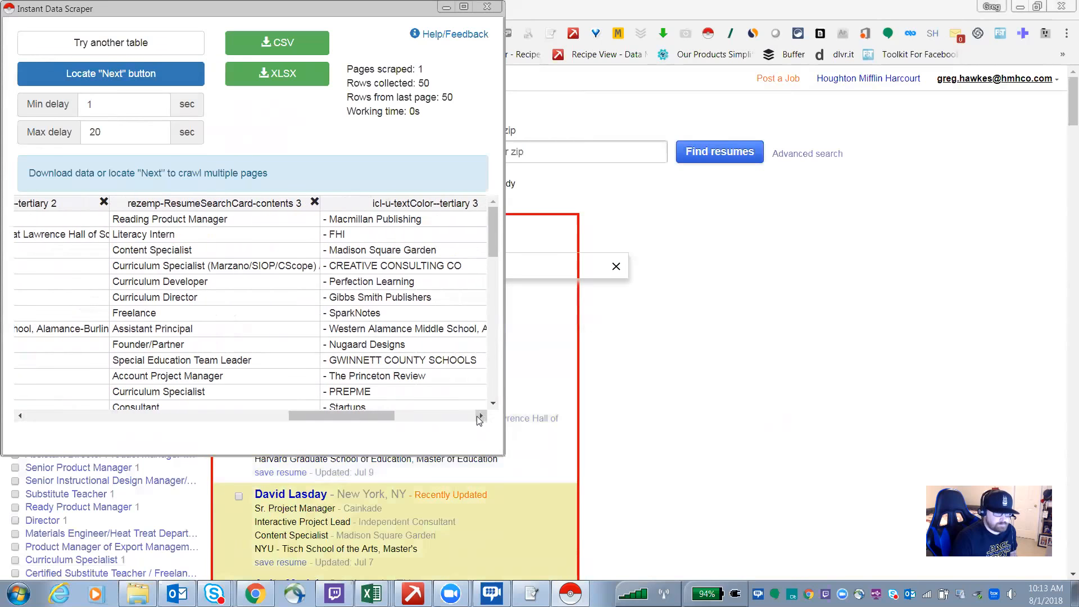
pyautogui.click(435, 416)
pyautogui.click(434, 416)
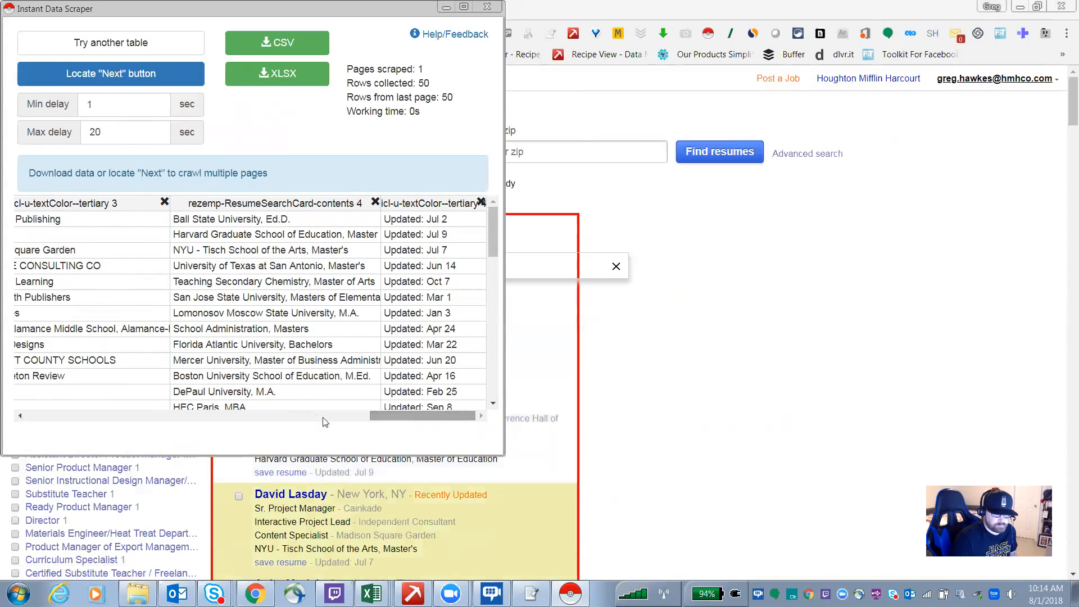
pyautogui.click(177, 420)
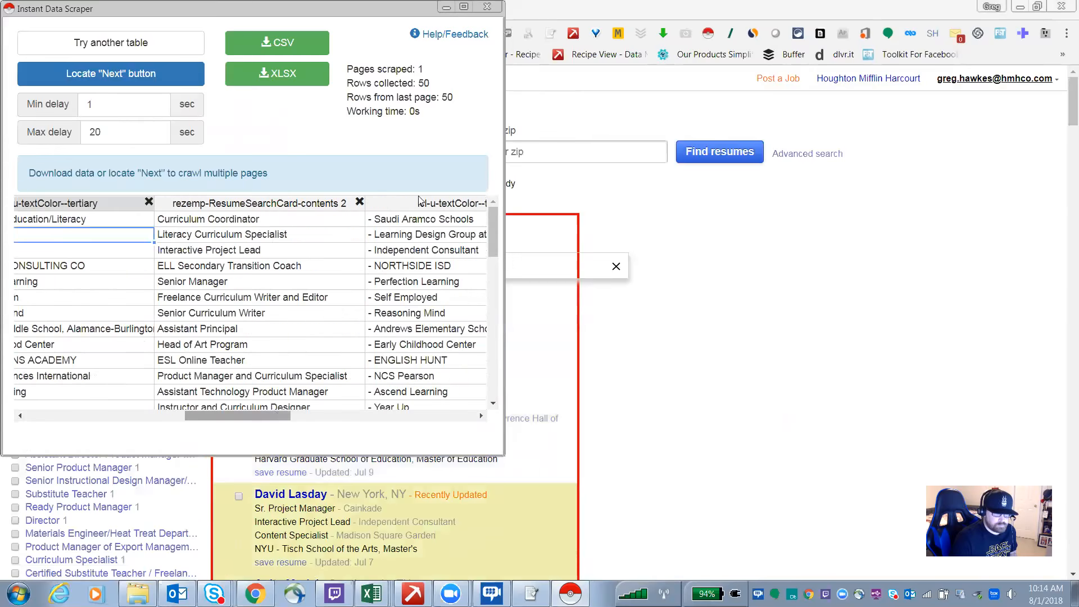
pyautogui.click(486, 9)
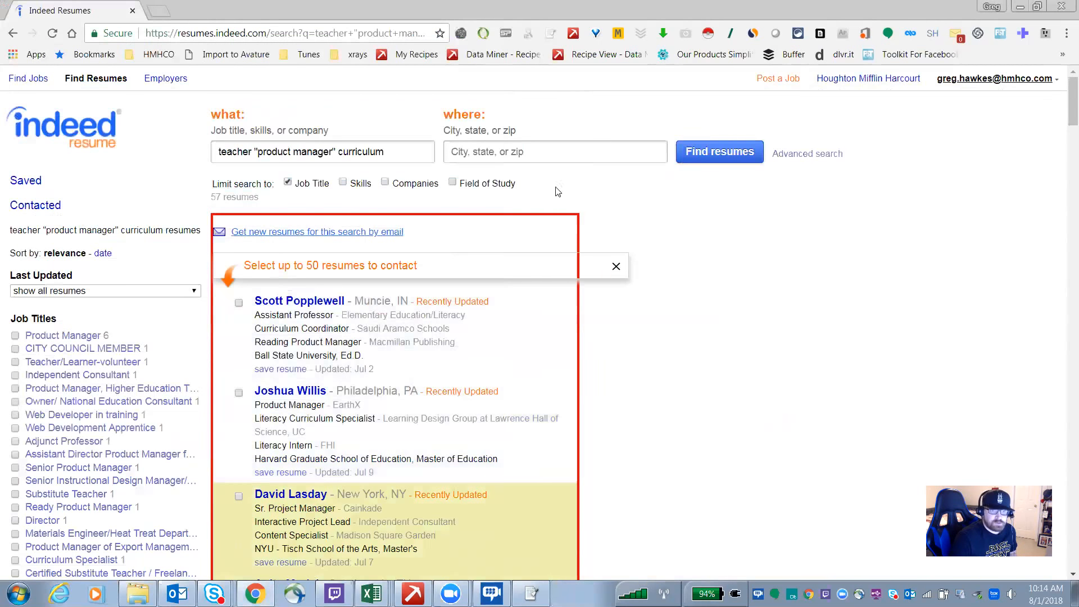
# Step: Select the first resume listing and run Get Similar (Data Miner) on it
pyautogui.moveTo(371, 357)
pyautogui.moveTo(371, 357); pyautogui.dragTo(256, 300)
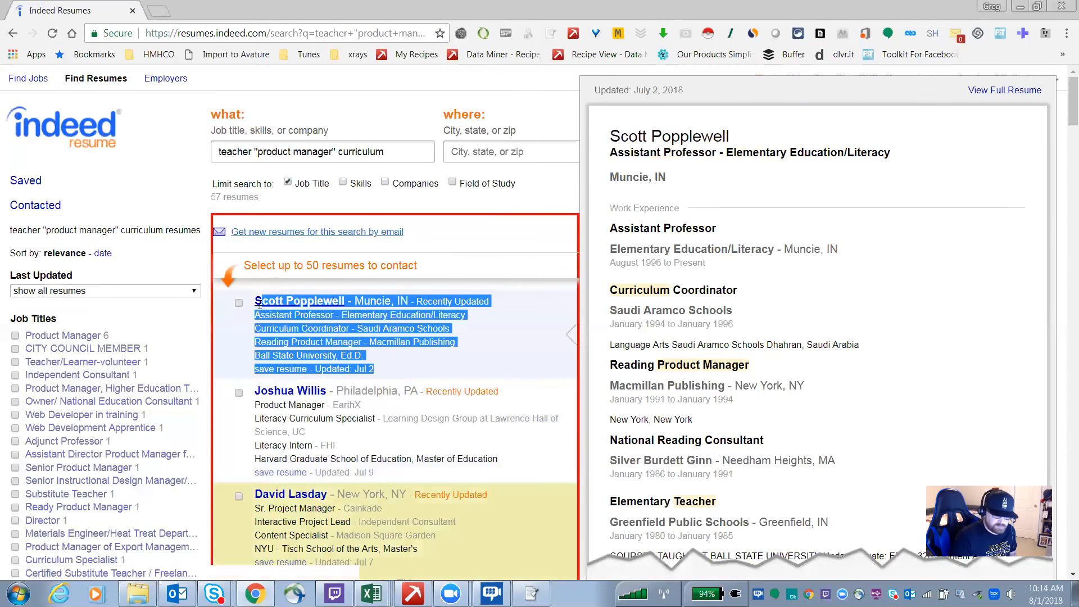
pyautogui.rightClick(314, 341)
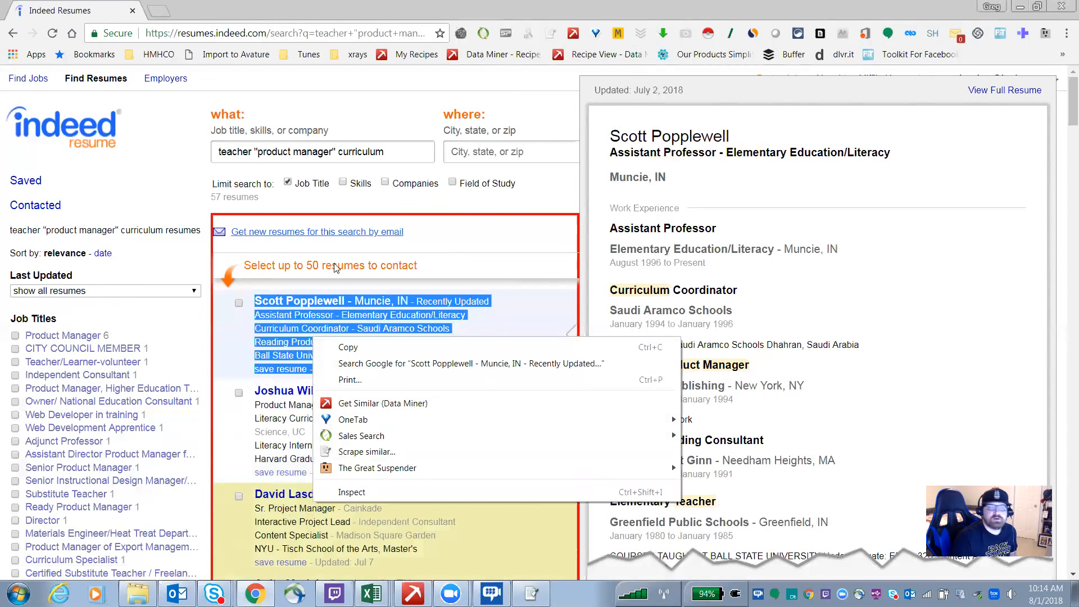
pyautogui.click(362, 405)
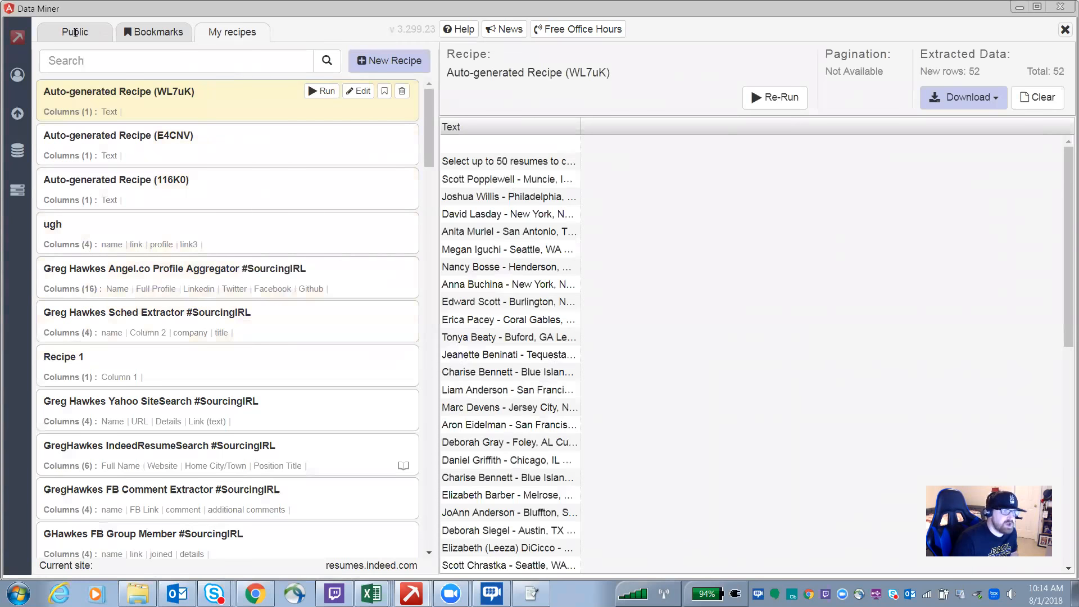
# Step: Run the public GregHawkes IndeedResumeSearch #SourcingIRL recipe in Data Miner
pyautogui.click(74, 32)
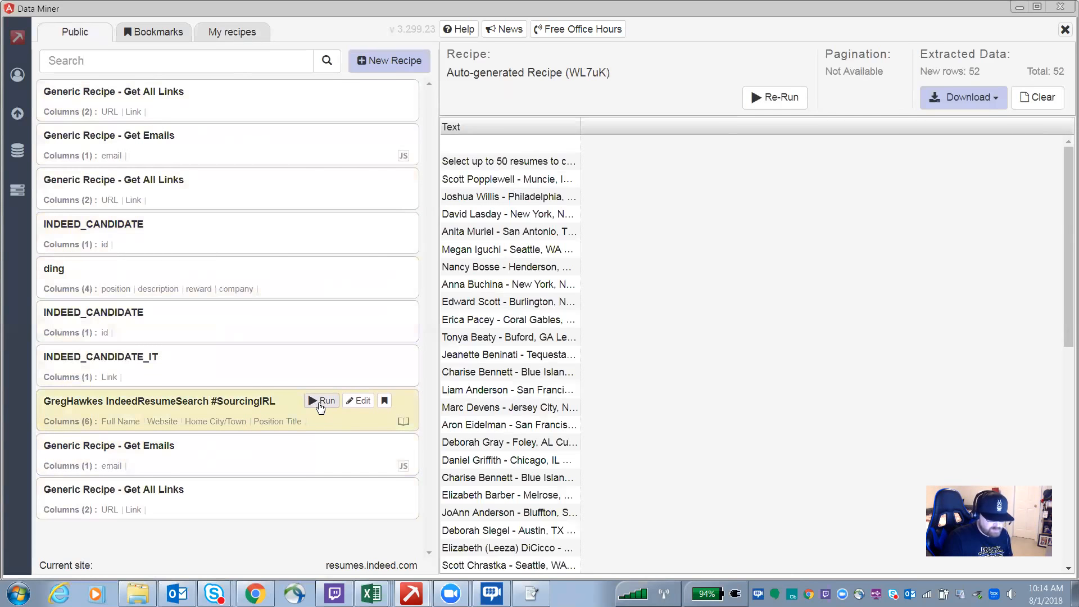
pyautogui.click(320, 402)
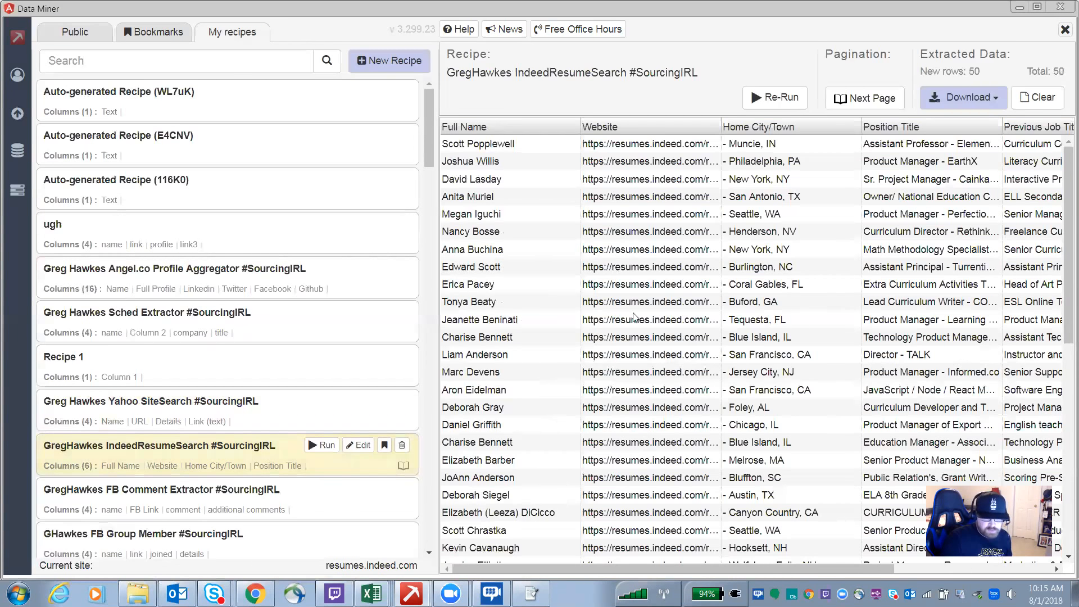
# Step: Step through the cells of the extracted results table to review each of its columns
pyautogui.click(475, 148)
pyautogui.click(688, 148)
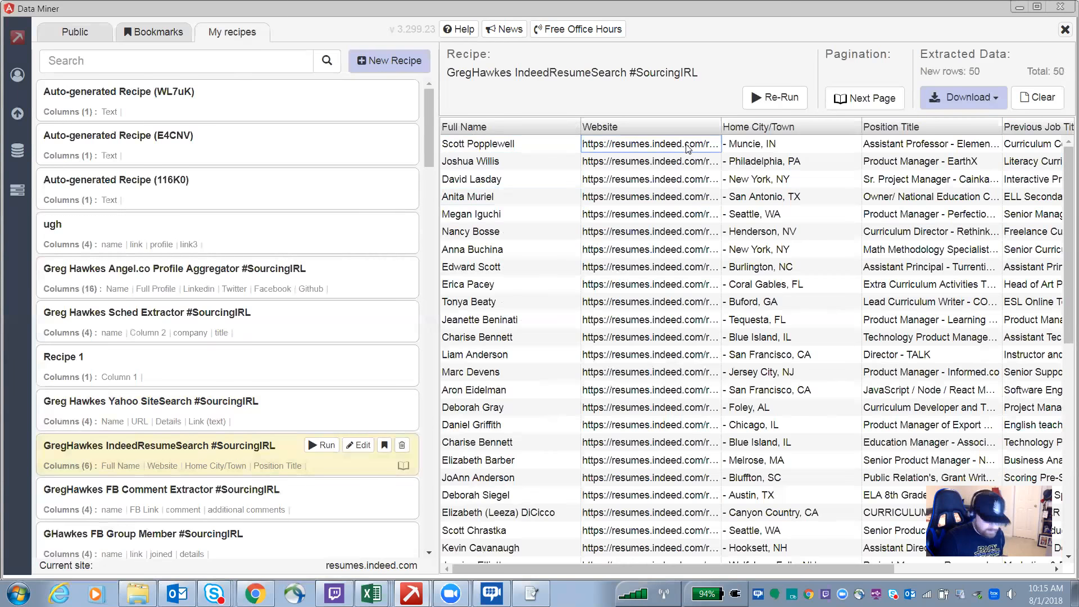
pyautogui.press('Tab')
pyautogui.press('Tab')
pyautogui.press('Tab')
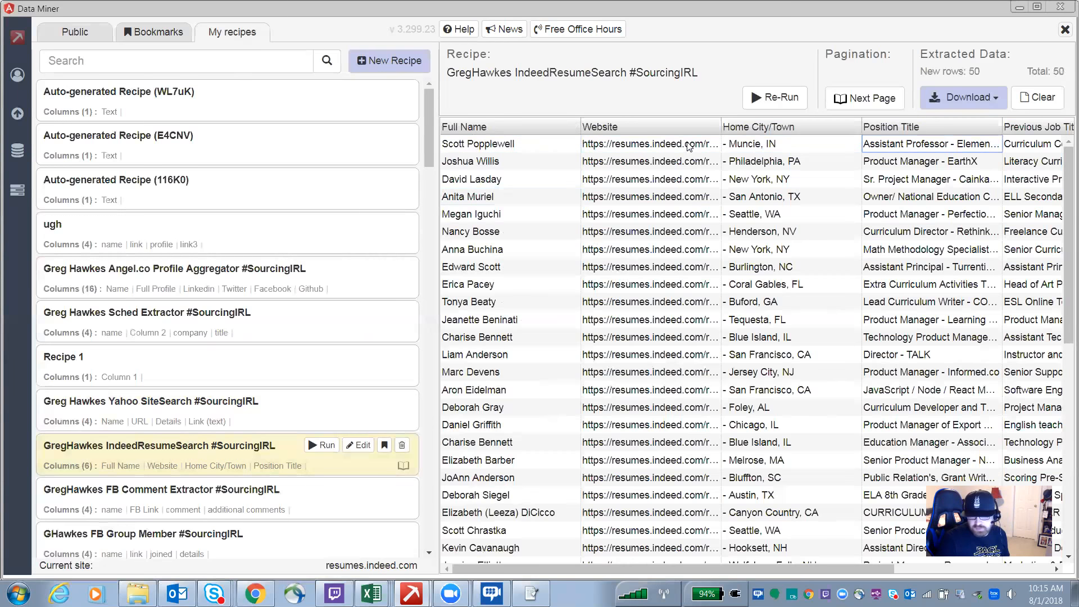
pyautogui.press('Tab')
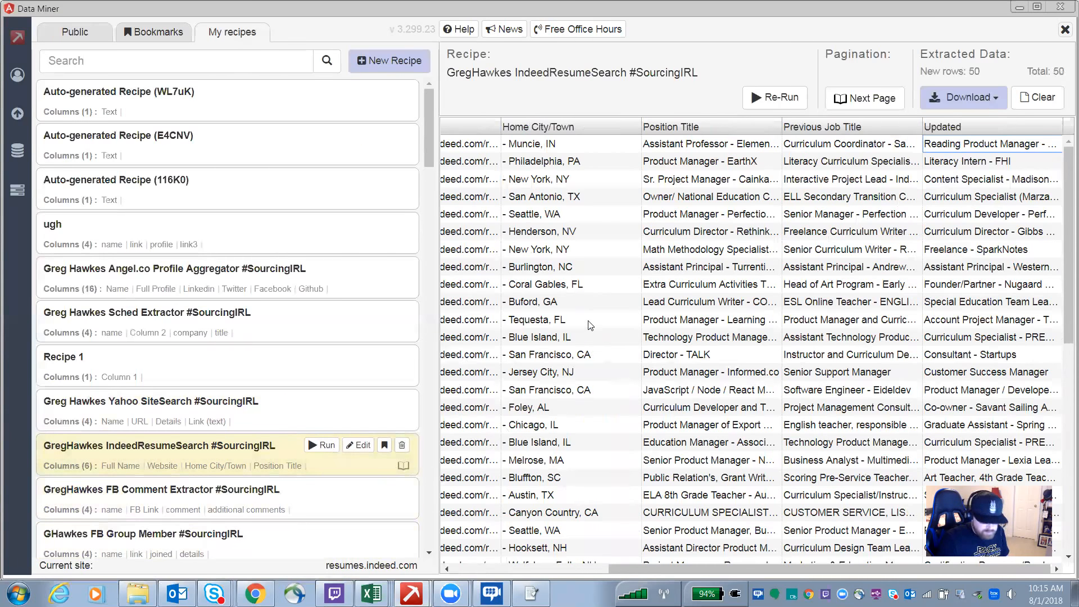
pyautogui.press('Left')
pyautogui.press('Left')
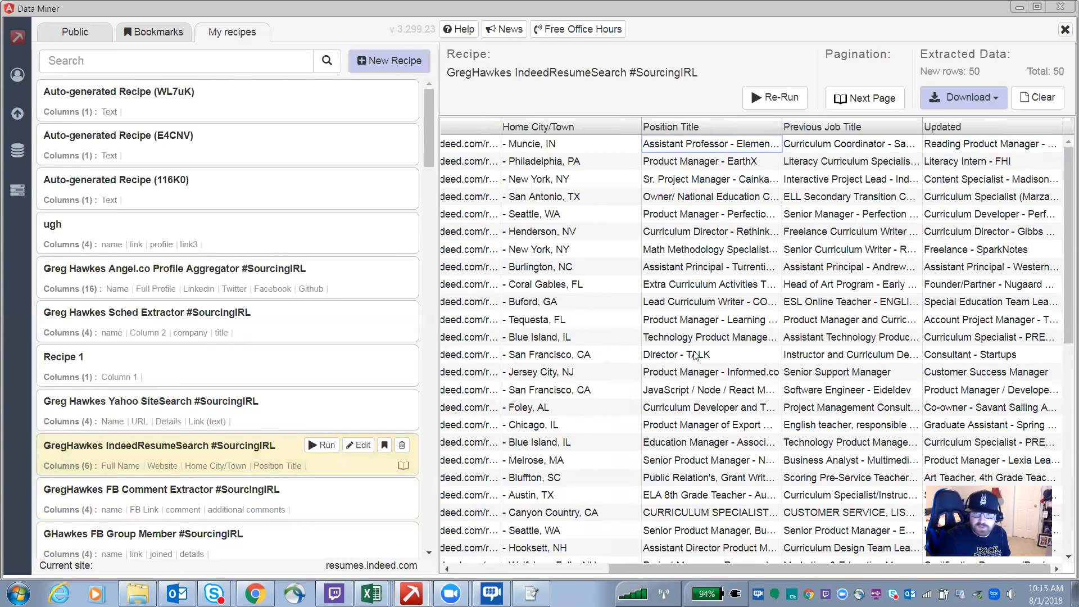
pyautogui.press('Left')
pyautogui.press('Left')
pyautogui.press('Left')
pyautogui.press('Right')
pyautogui.press('Right')
pyautogui.press('Right')
pyautogui.press('Right')
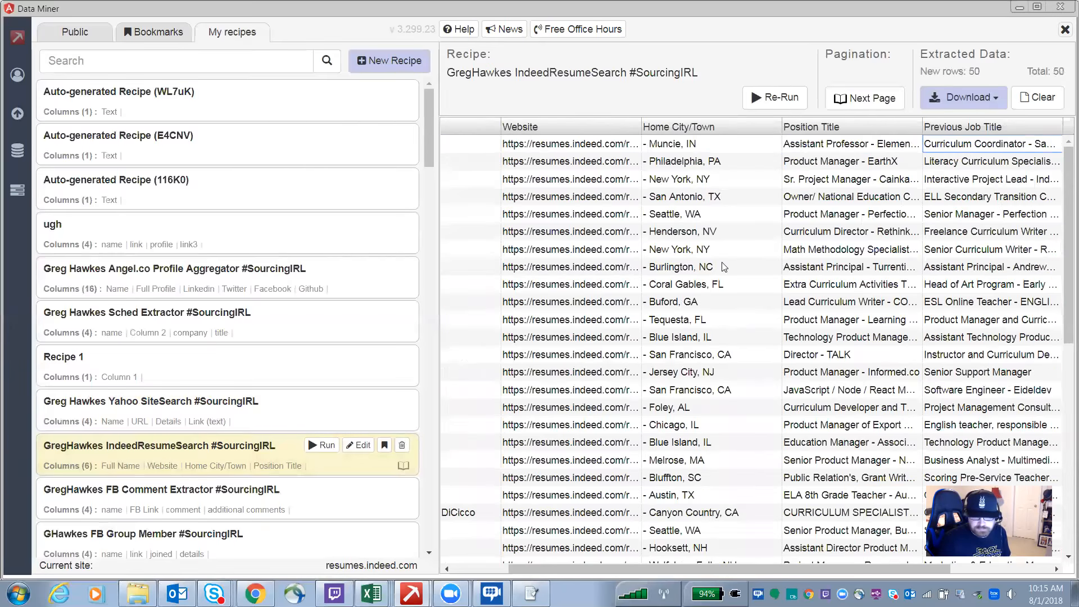
pyautogui.press('Right')
# Step: Open the Download options, browse the extracted rows, then minimize the Data Miner window
pyautogui.click(989, 101)
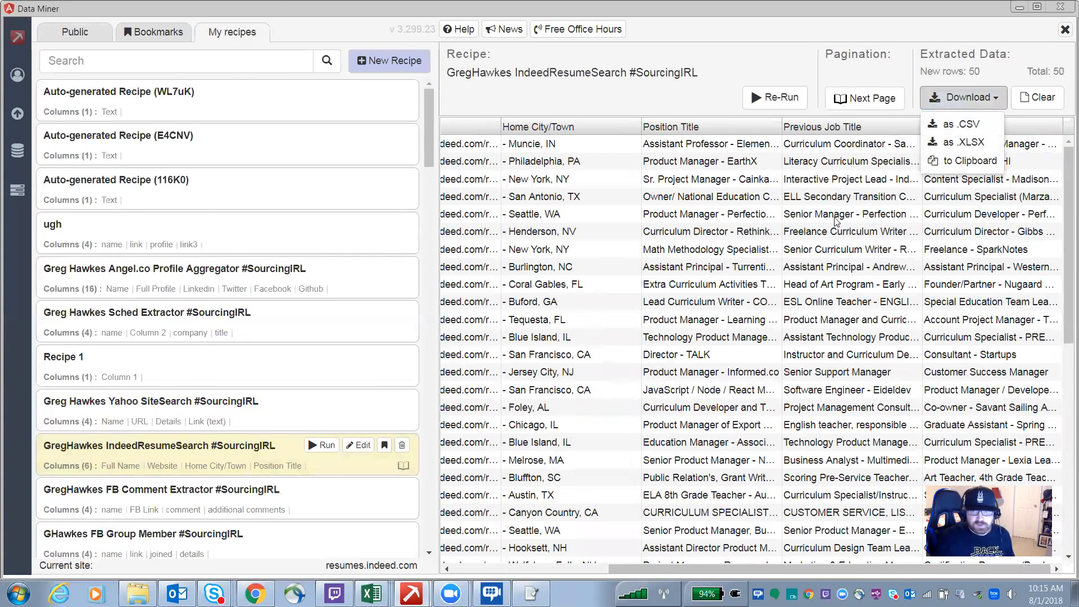
pyautogui.scroll(-1, 691, 335)
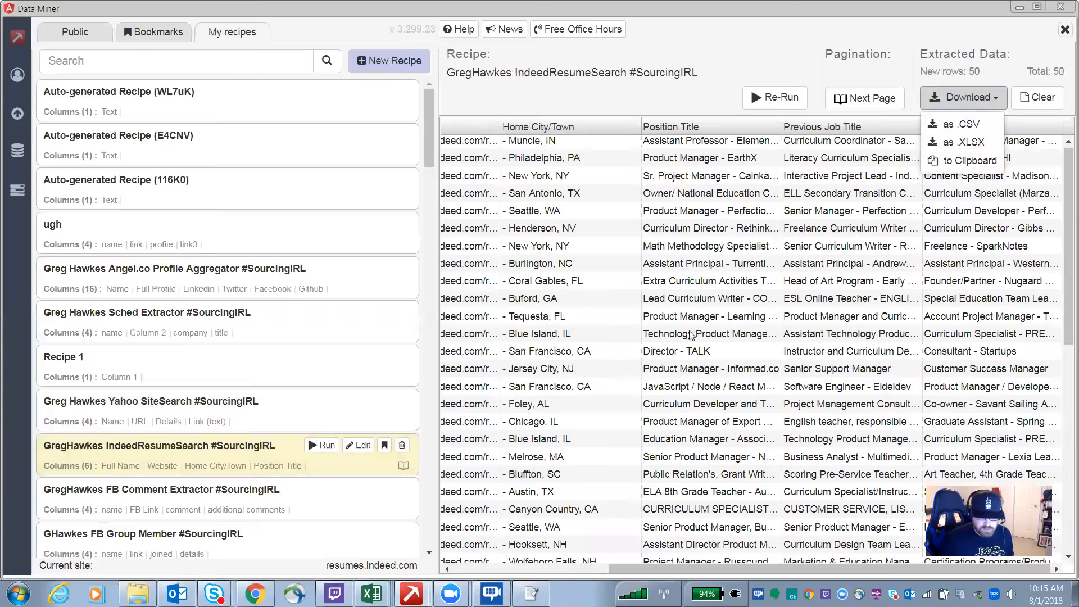
pyautogui.scroll(-5, 691, 335)
pyautogui.click(690, 335)
pyautogui.scroll(5, 691, 335)
pyautogui.click(594, 219)
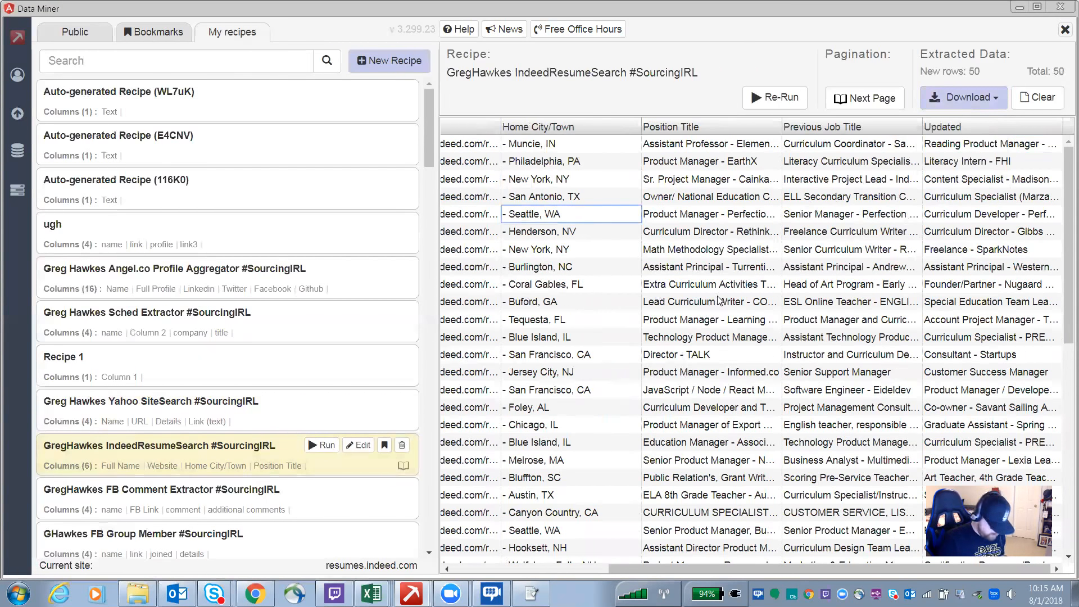
pyautogui.hscroll(-5, 719, 300)
pyautogui.press('Right')
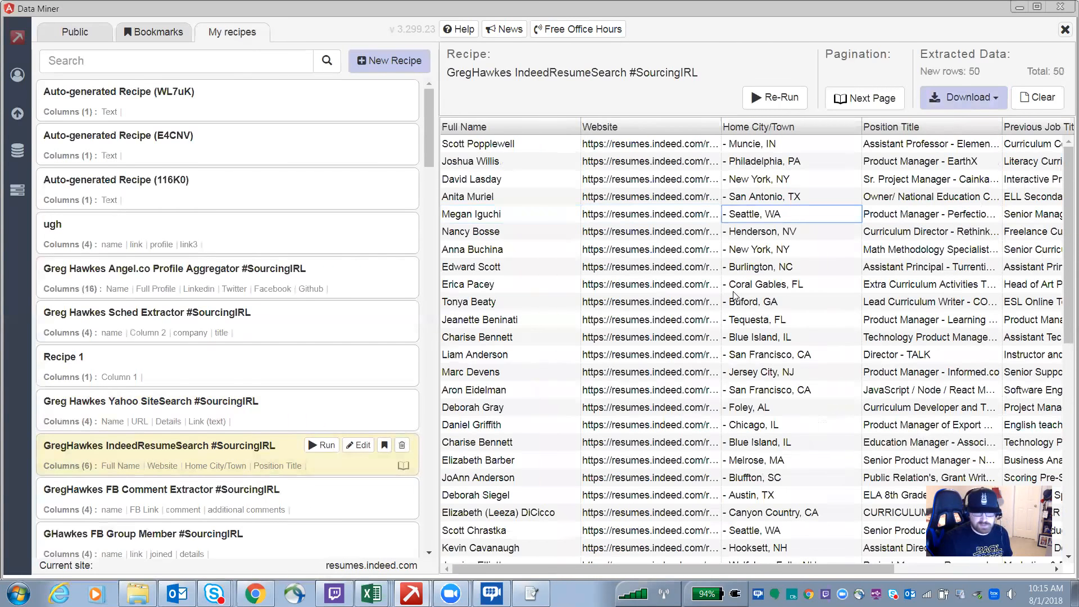
pyautogui.click(1019, 7)
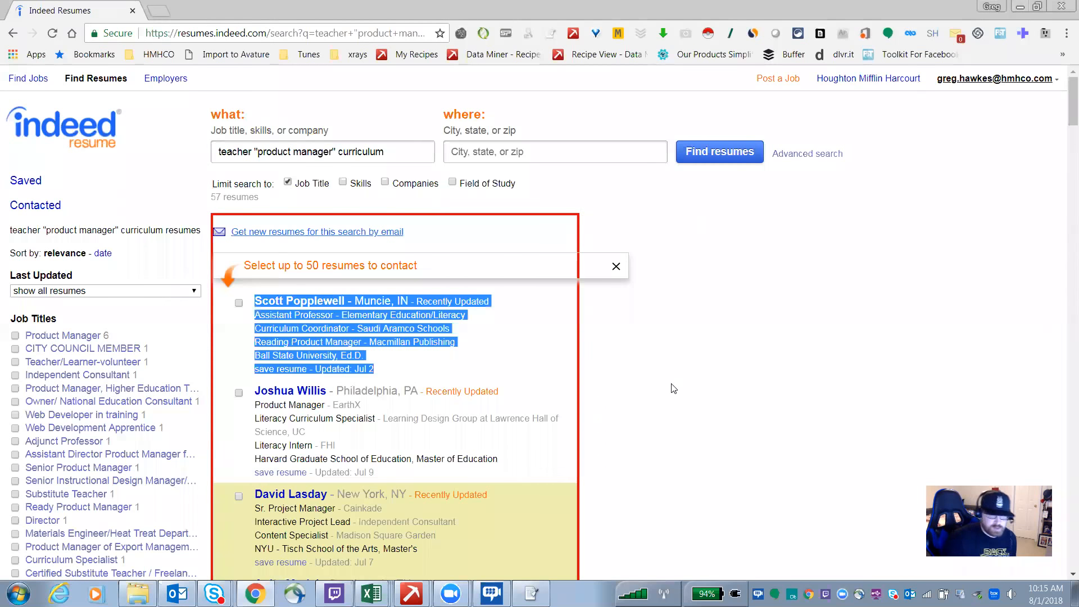
# Step: Open the browser developer tools on the results page and switch to the Web Scraper panel
pyautogui.moveTo(463, 335)
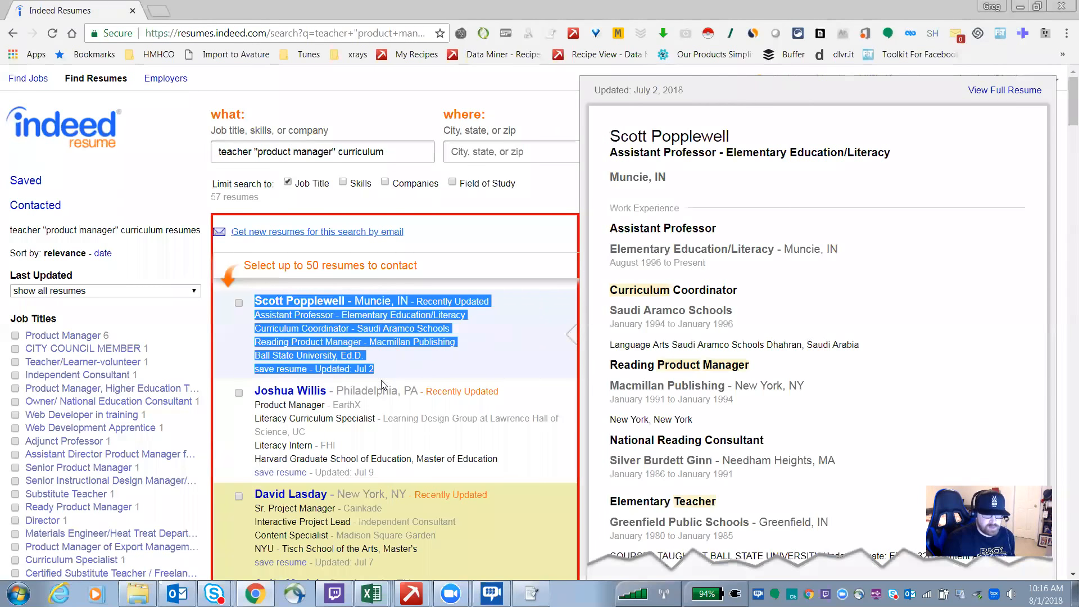
pyautogui.scroll(-2, 401, 387)
pyautogui.scroll(1, 409, 380)
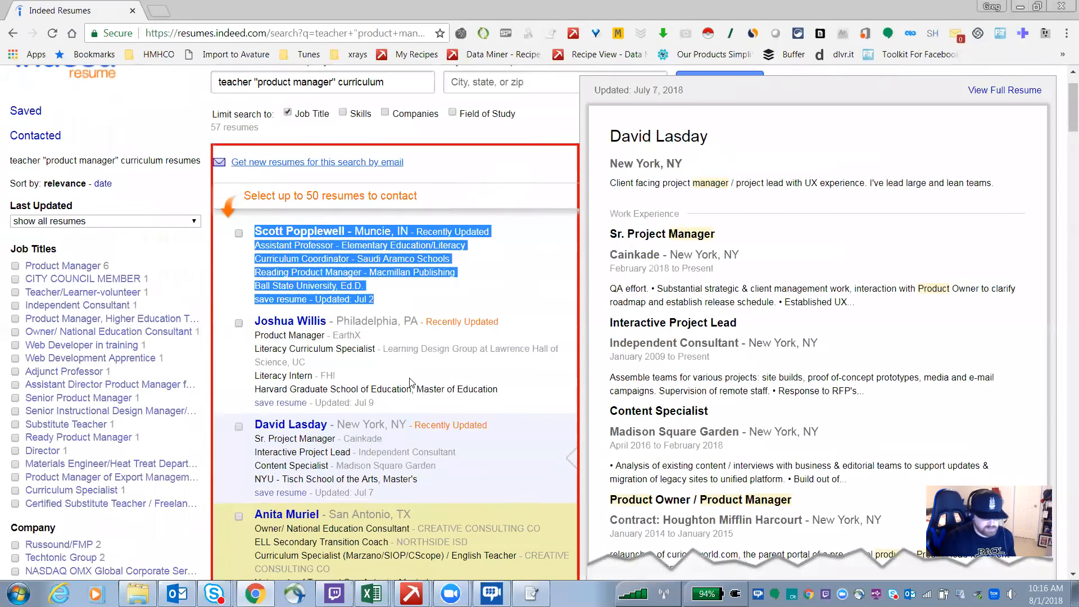
pyautogui.scroll(1, 411, 383)
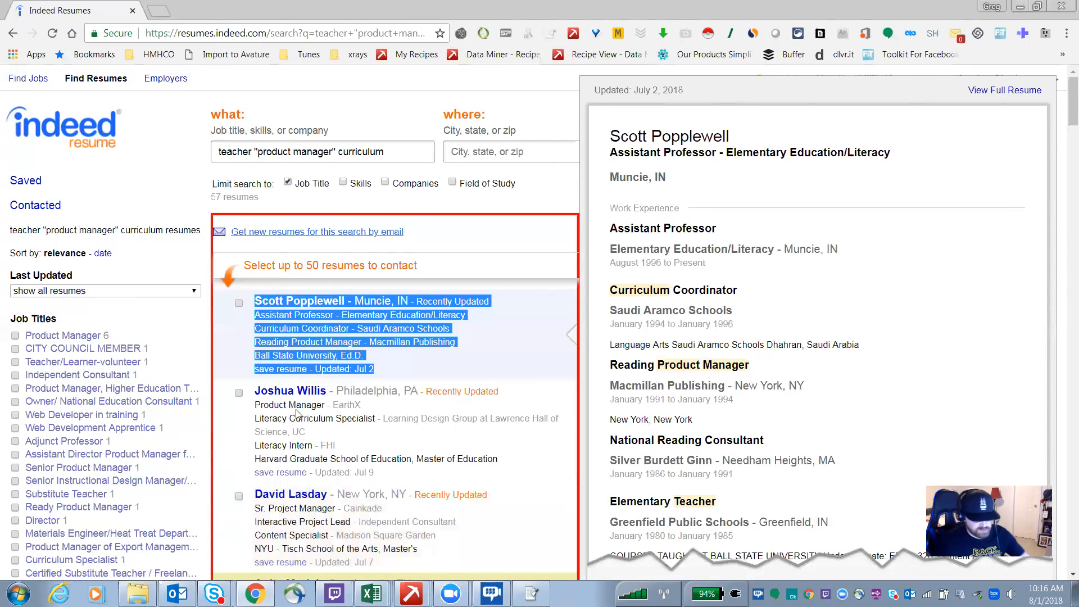
pyautogui.hotkey('ctrl', 'shift', 'i')
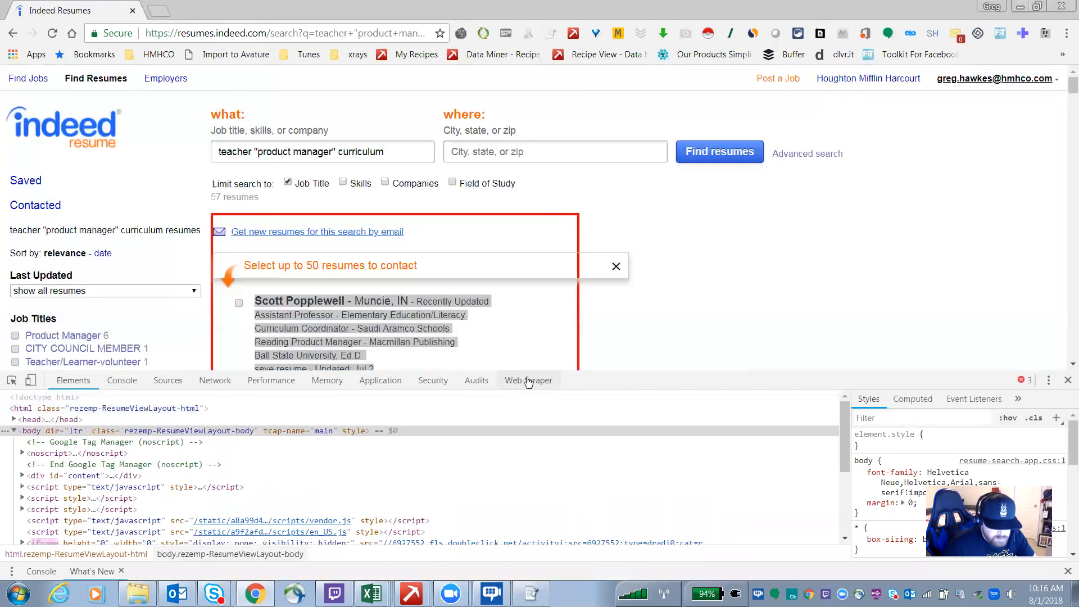
pyautogui.click(526, 380)
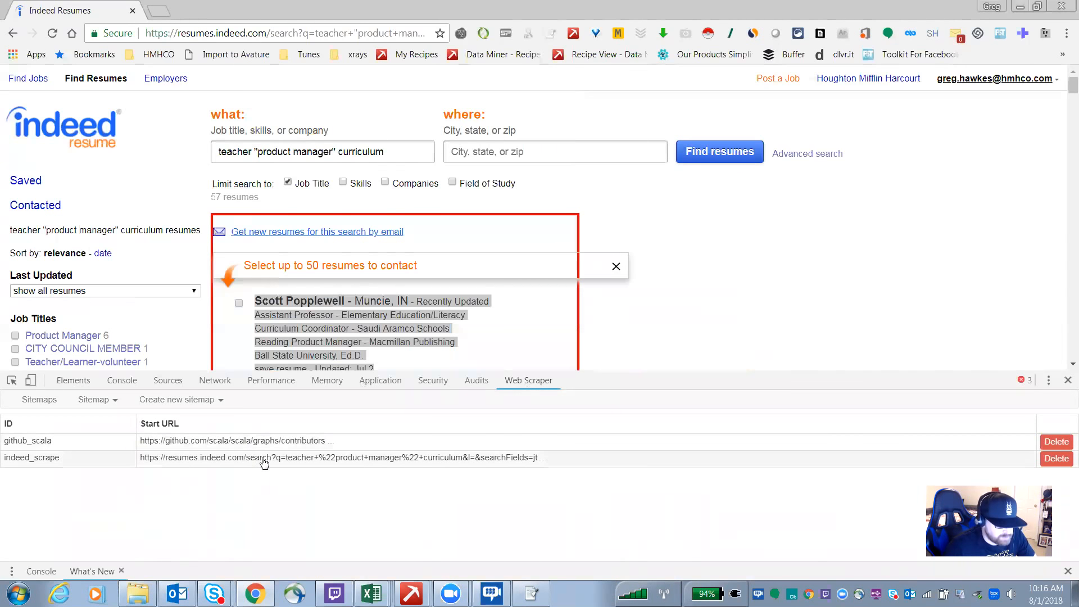
pyautogui.moveTo(475, 314)
pyautogui.scroll(-1, 476, 258)
pyautogui.scroll(-2, 475, 258)
pyautogui.moveTo(454, 257)
pyautogui.scroll(2, 450, 251)
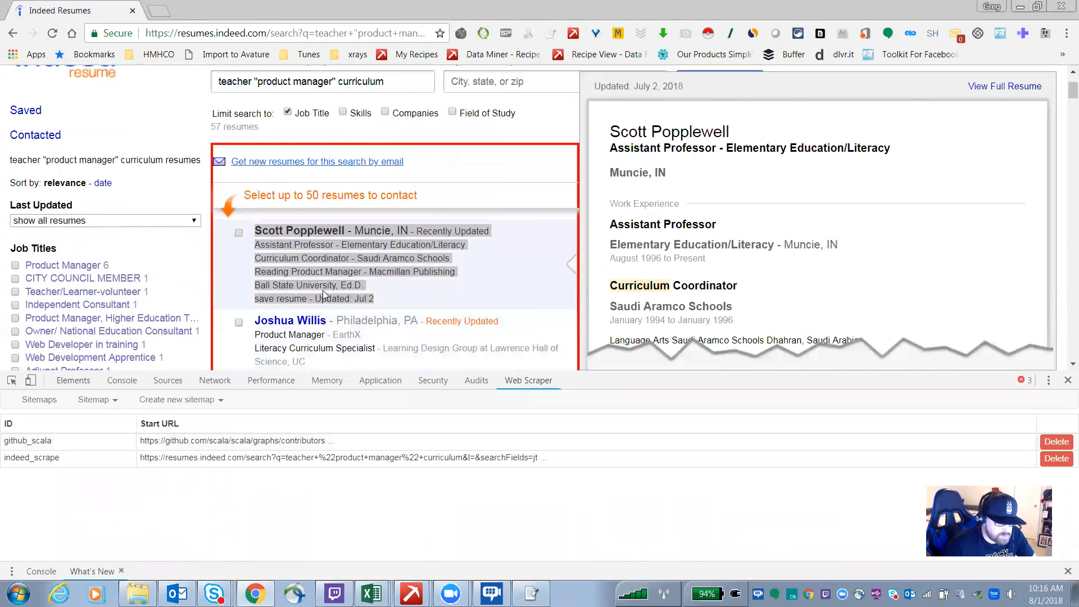
pyautogui.scroll(-4, 332, 259)
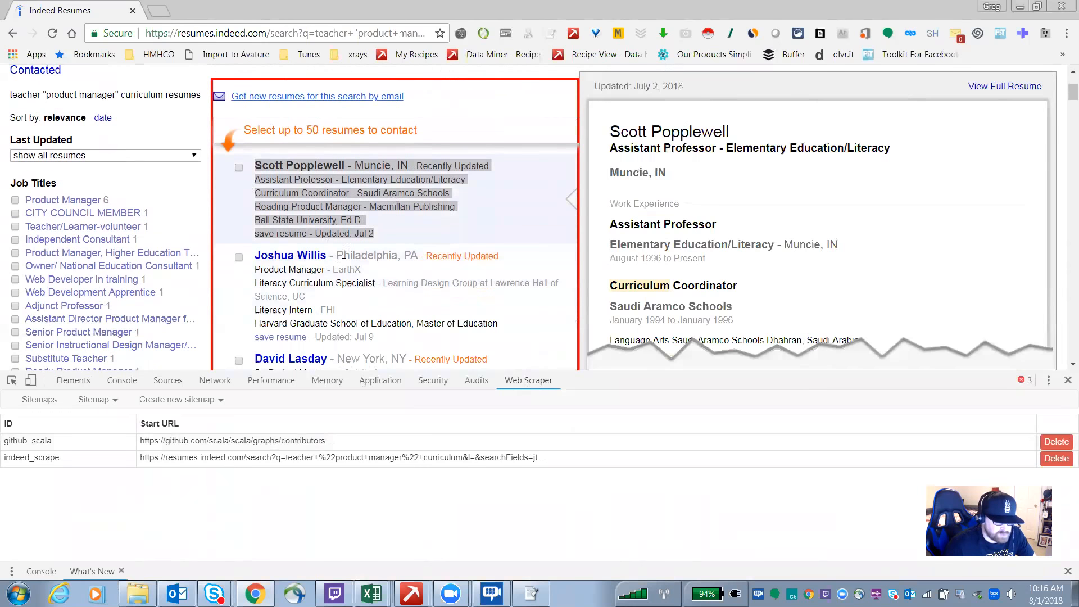
pyautogui.scroll(5, 346, 272)
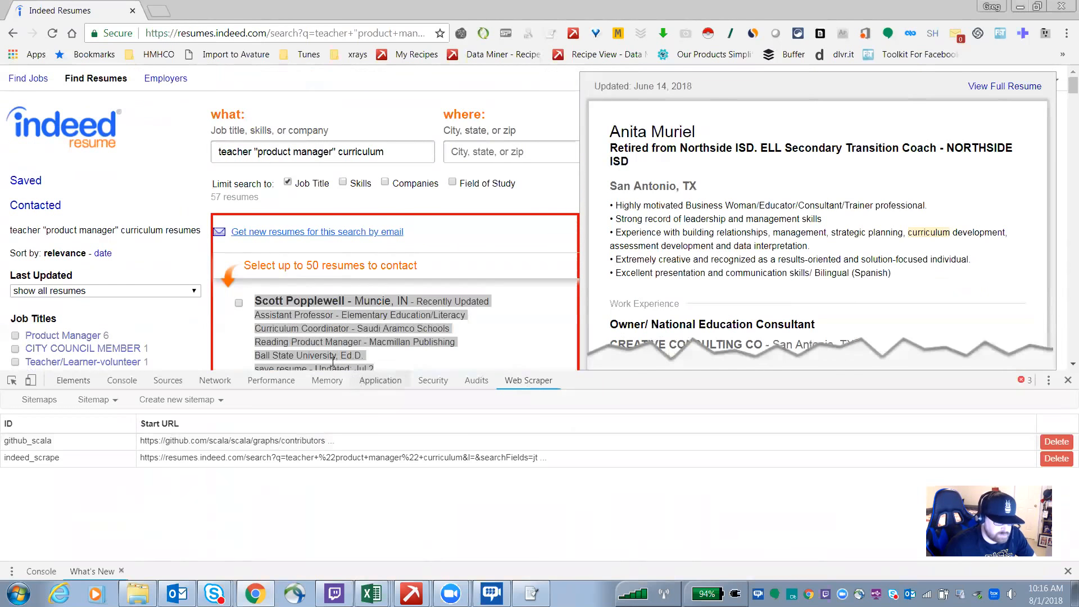
# Step: Browse the resume search results and their preview panes on the results page
pyautogui.moveTo(309, 305)
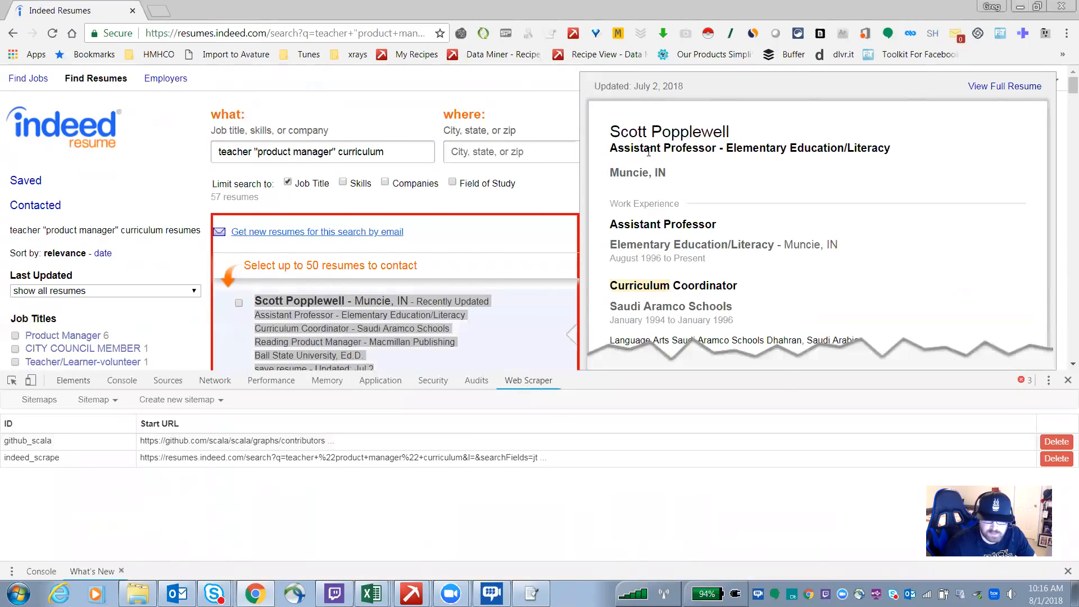
pyautogui.scroll(-5, 678, 235)
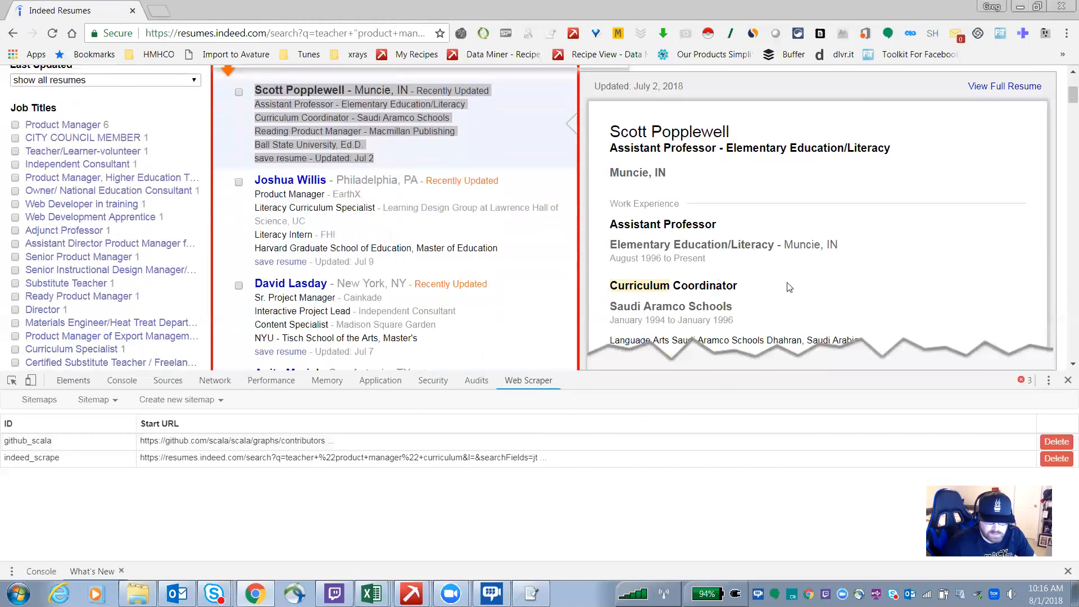
pyautogui.scroll(3, 818, 280)
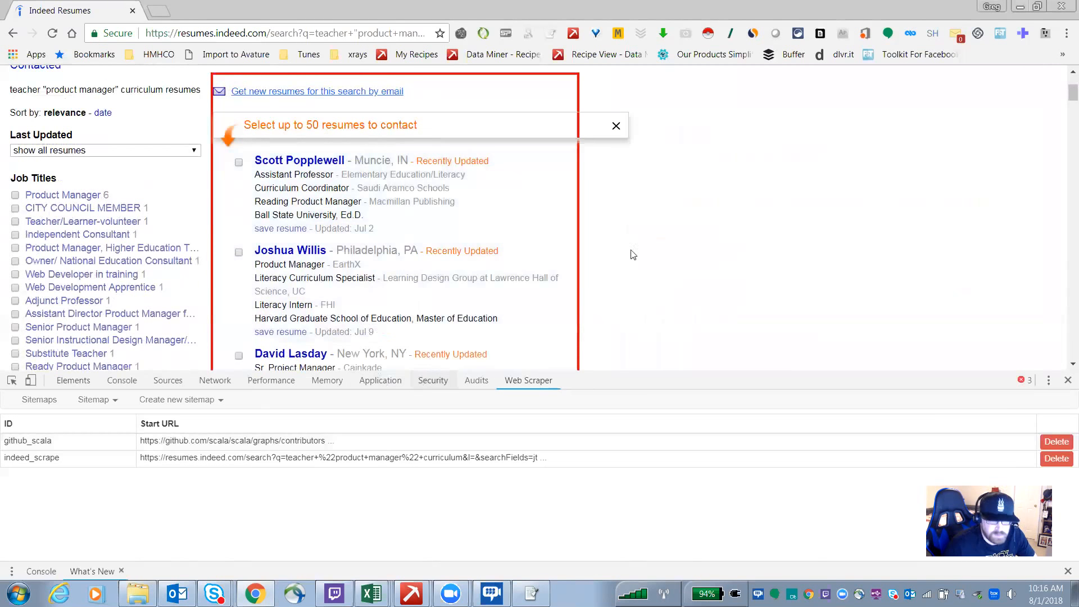
pyautogui.scroll(-1, 367, 229)
pyautogui.scroll(-7, 368, 260)
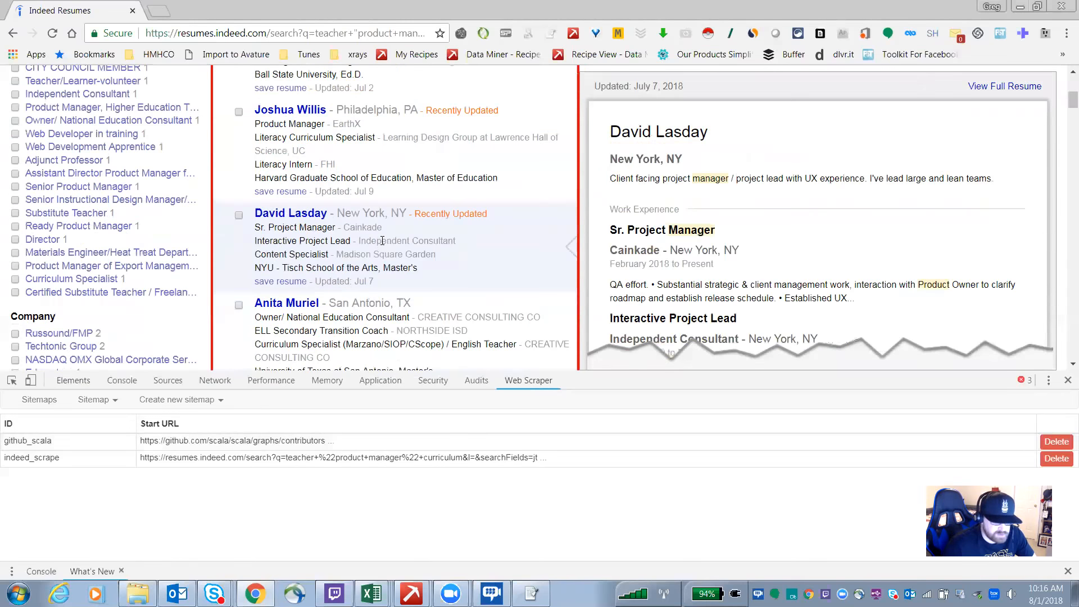
pyautogui.scroll(10, 405, 281)
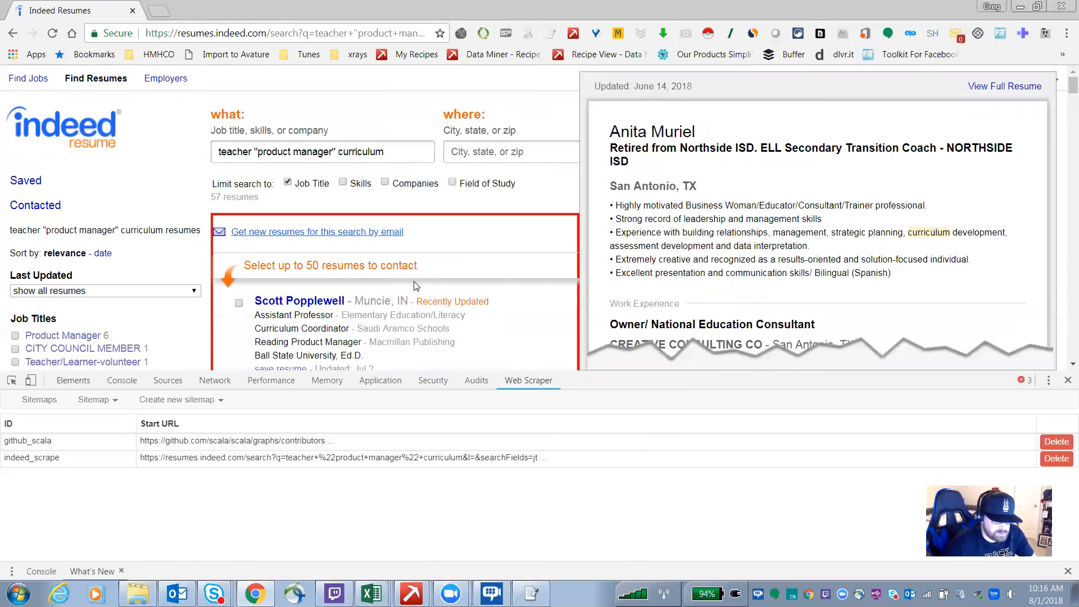
pyautogui.scroll(-1, 414, 287)
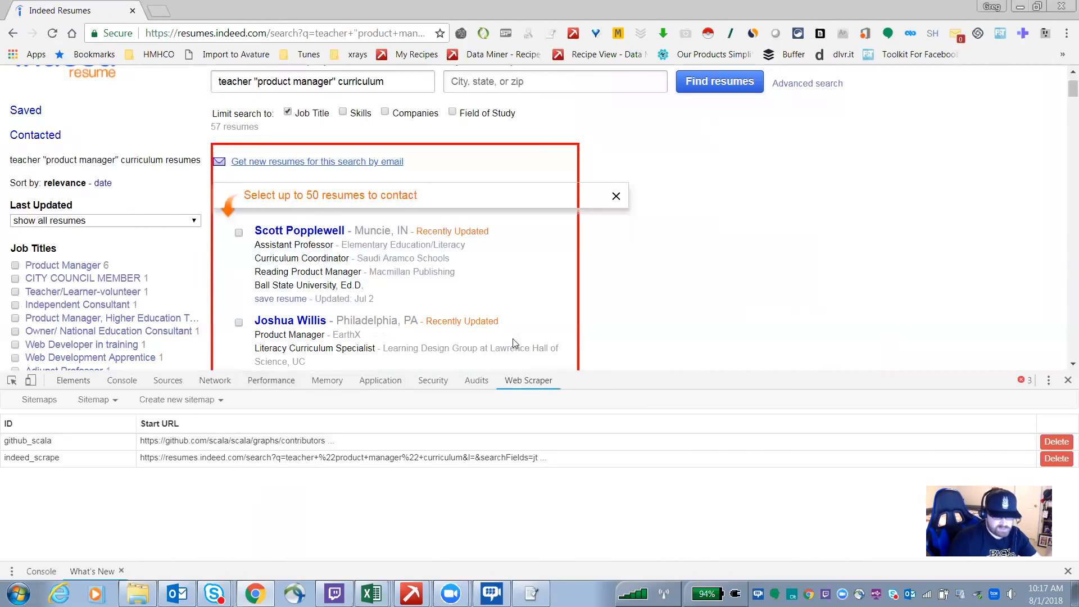
pyautogui.moveTo(496, 302)
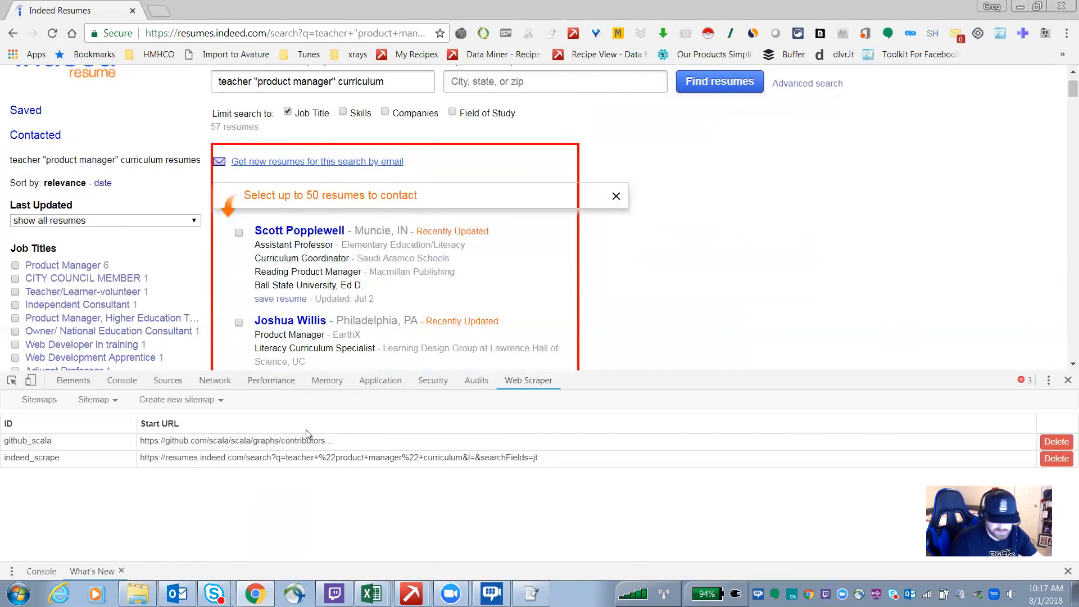
pyautogui.moveTo(389, 275)
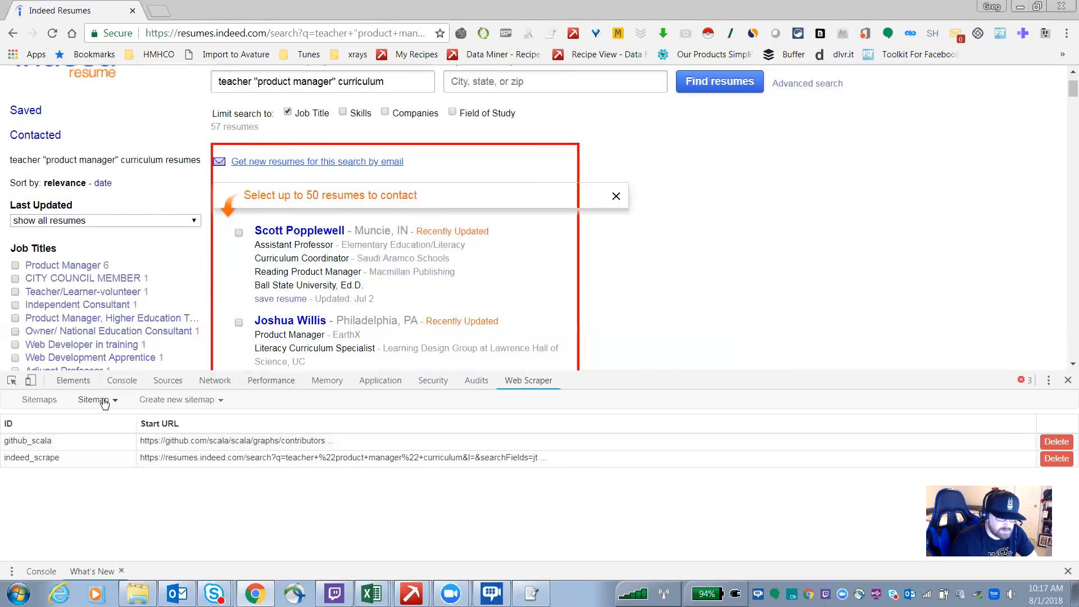
# Step: Open the indeed_scrape sitemap and view its metadata
pyautogui.click(59, 459)
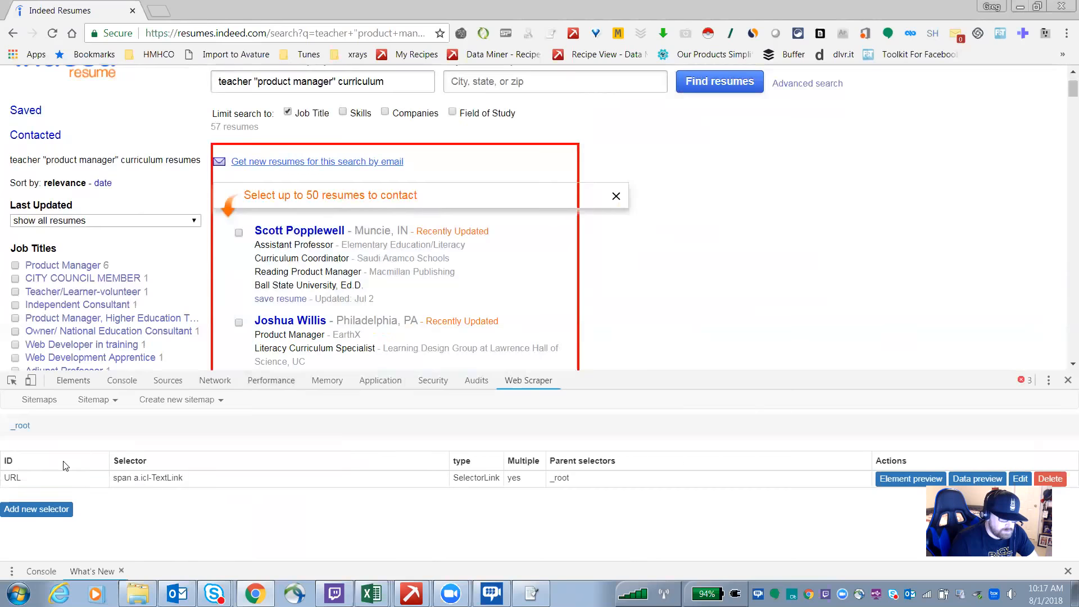
pyautogui.click(92, 399)
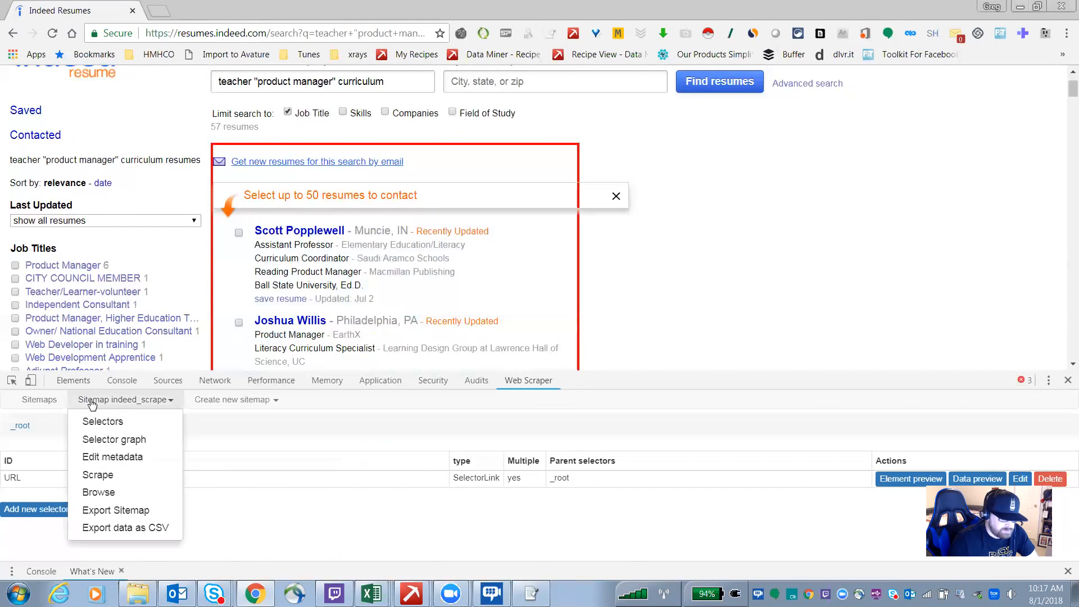
pyautogui.click(130, 459)
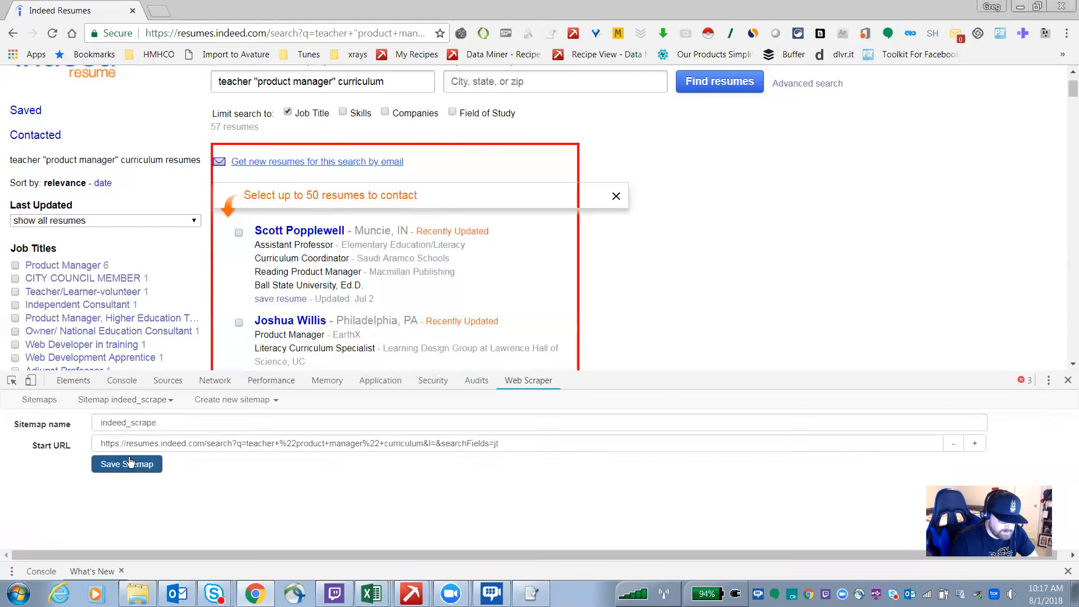
# Step: View the indeed_scrape selector graph and expand its root node
pyautogui.click(125, 402)
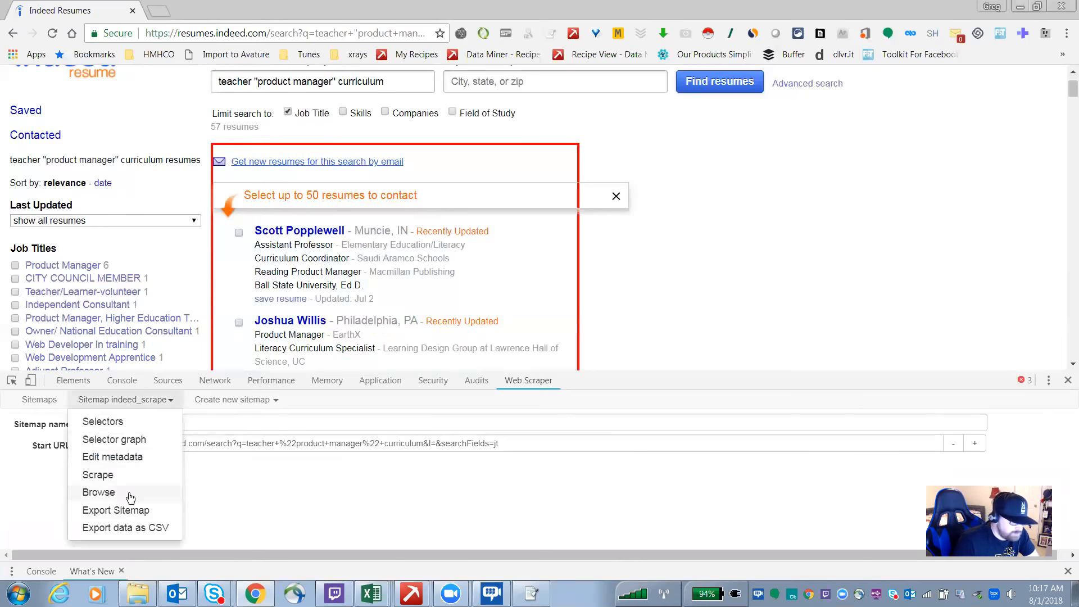
pyautogui.click(120, 441)
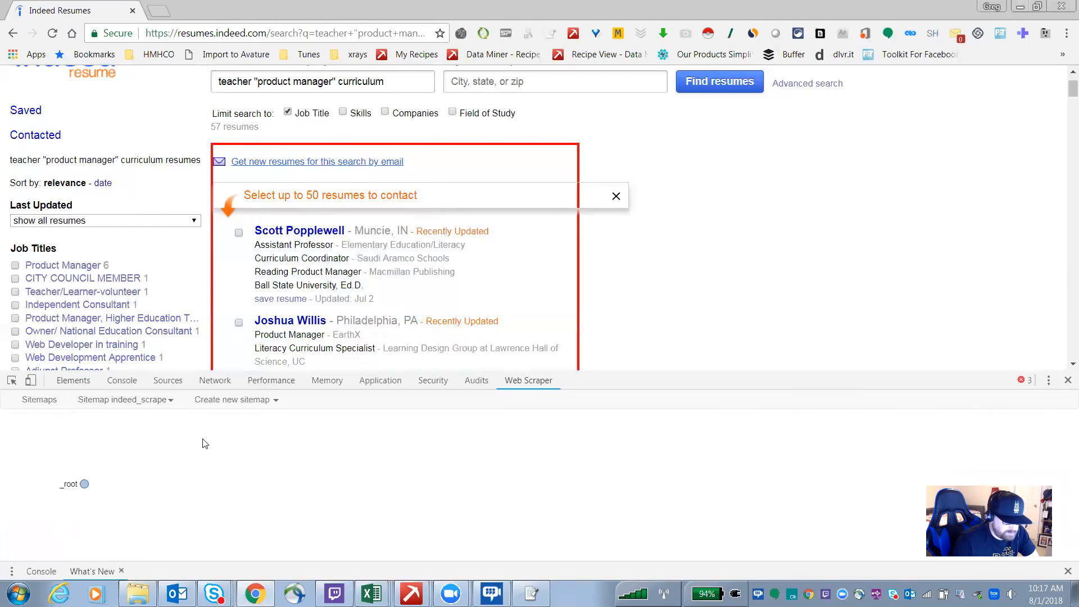
pyautogui.click(66, 486)
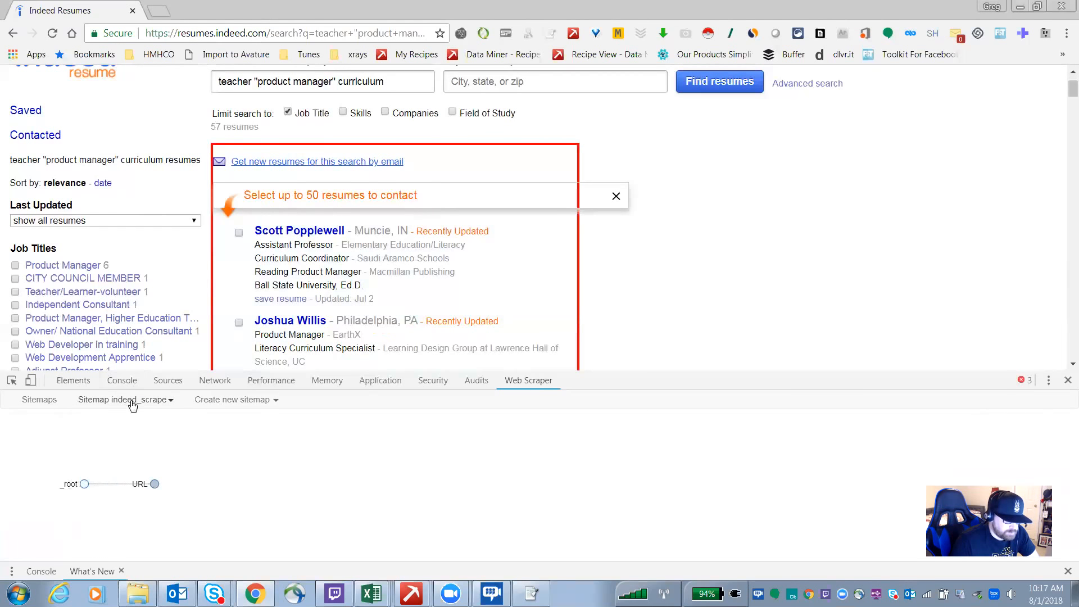
# Step: Return to the selectors list and open the child selectors of the URL link selector
pyautogui.click(120, 406)
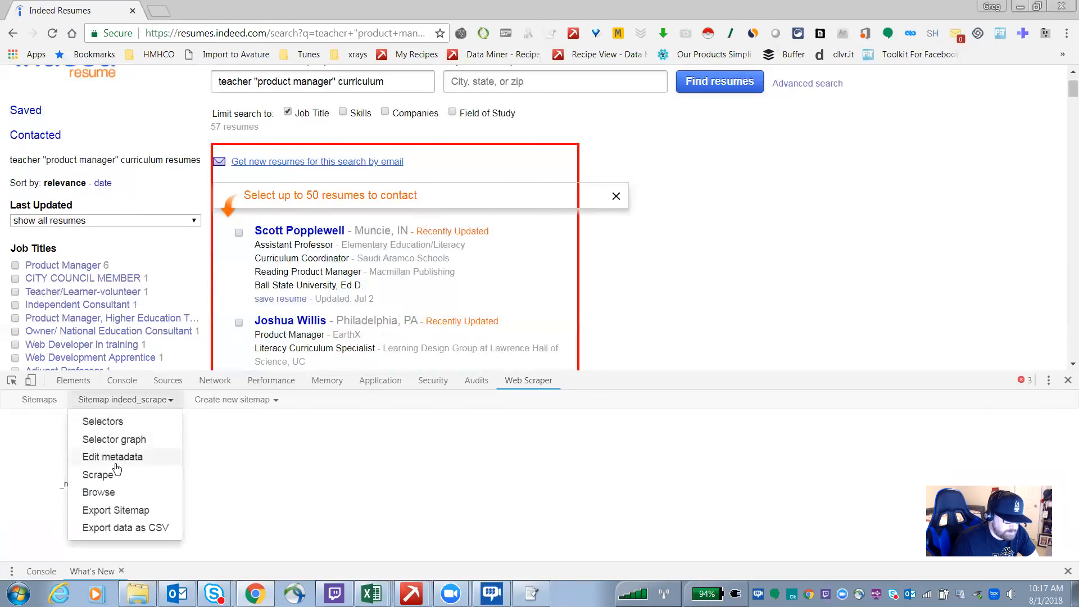
pyautogui.click(102, 423)
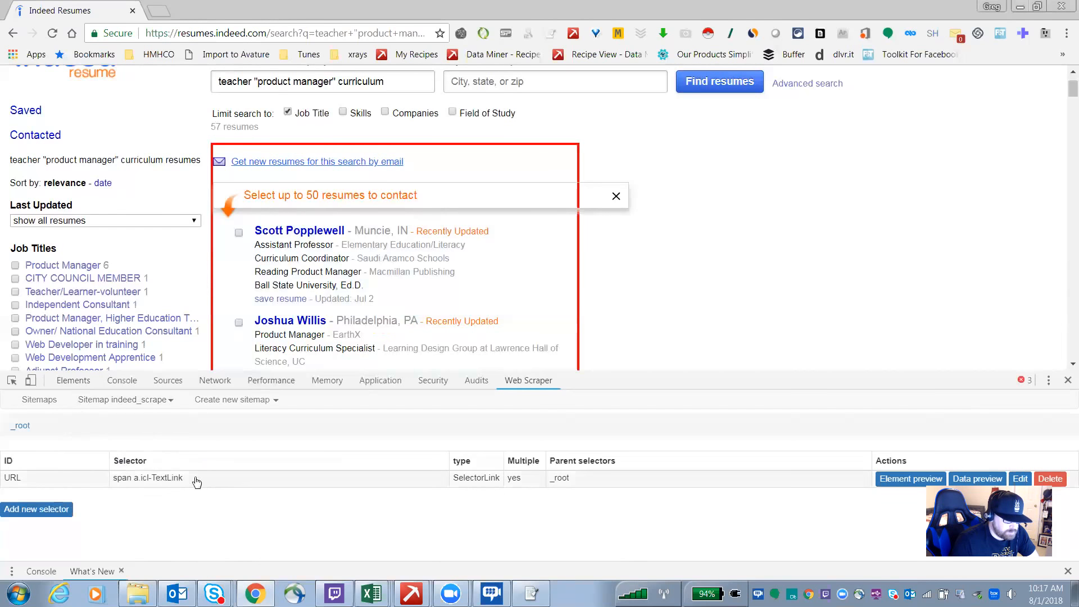
pyautogui.click(138, 481)
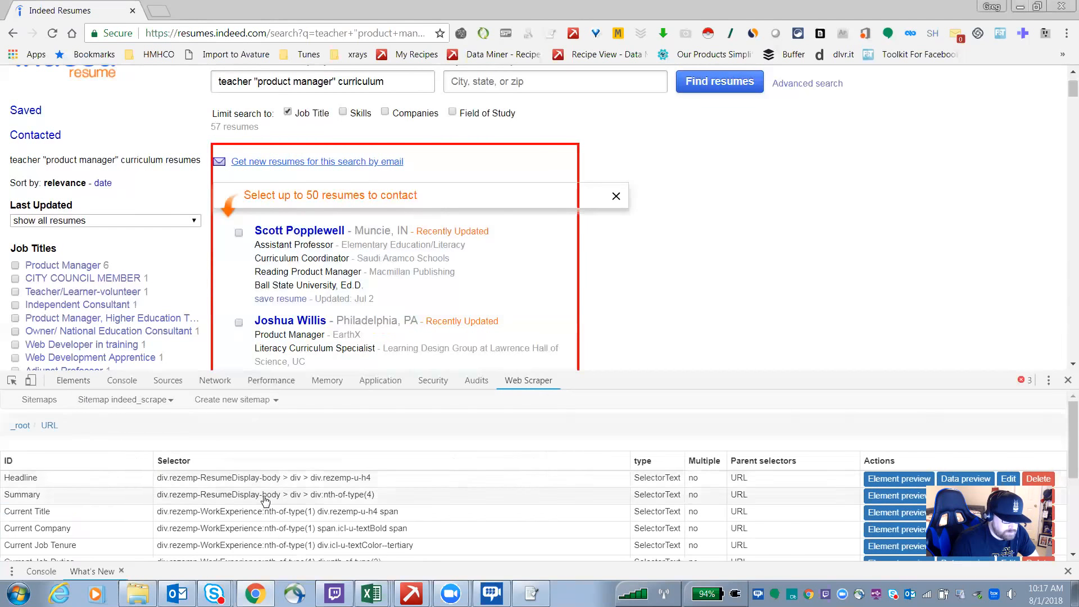
# Step: Scroll through the URL selector's child text selectors to review each extracted field
pyautogui.scroll(-3, 370, 493)
pyautogui.scroll(5, 370, 493)
pyautogui.scroll(-1, 278, 476)
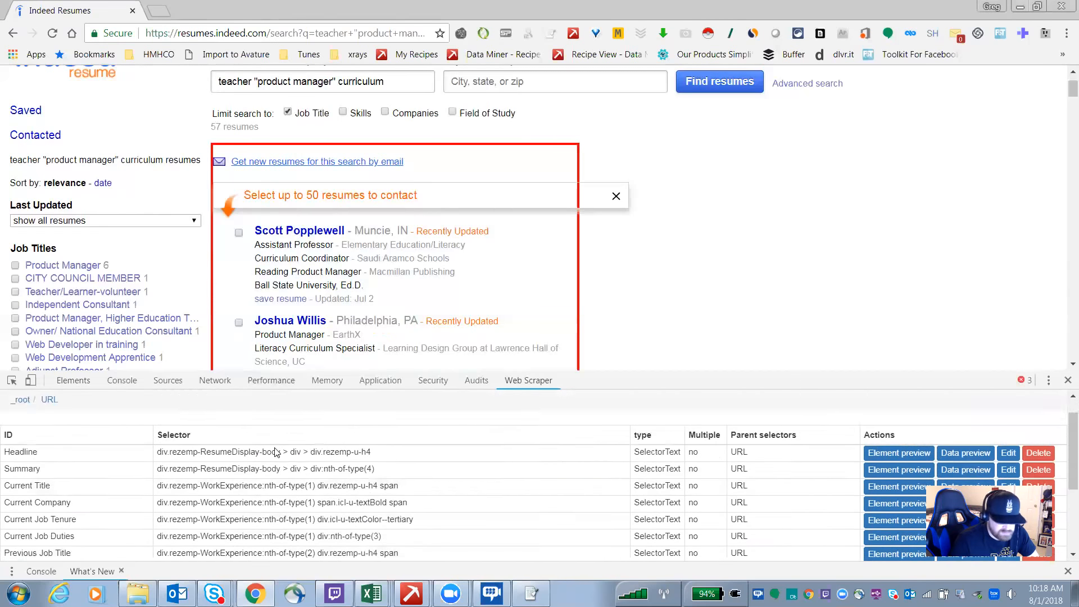
pyautogui.scroll(1, 277, 477)
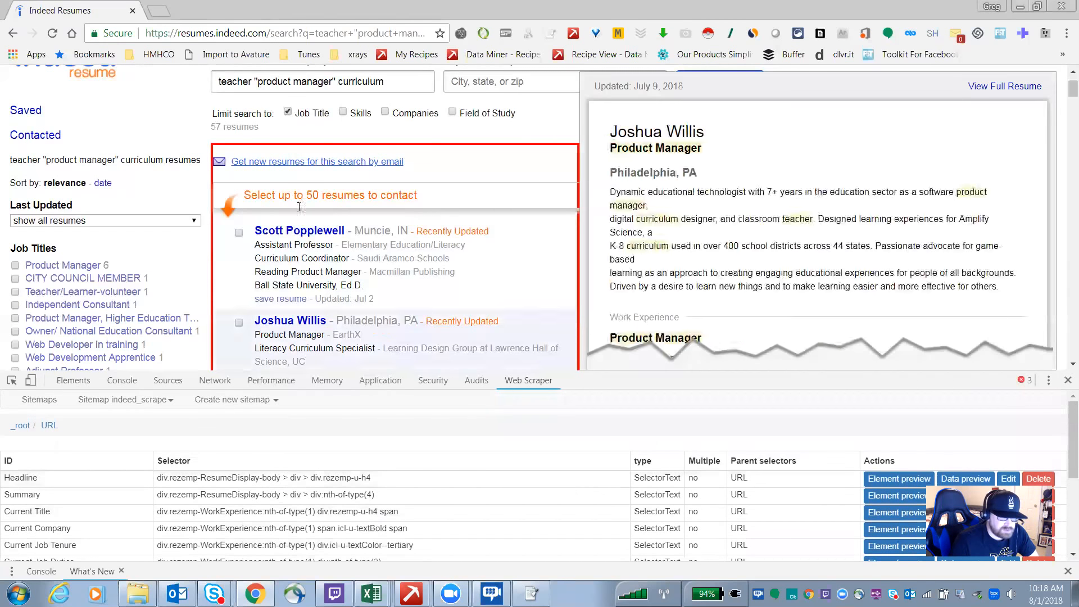
pyautogui.moveTo(300, 236)
pyautogui.scroll(-1, 292, 458)
pyautogui.scroll(1, 293, 461)
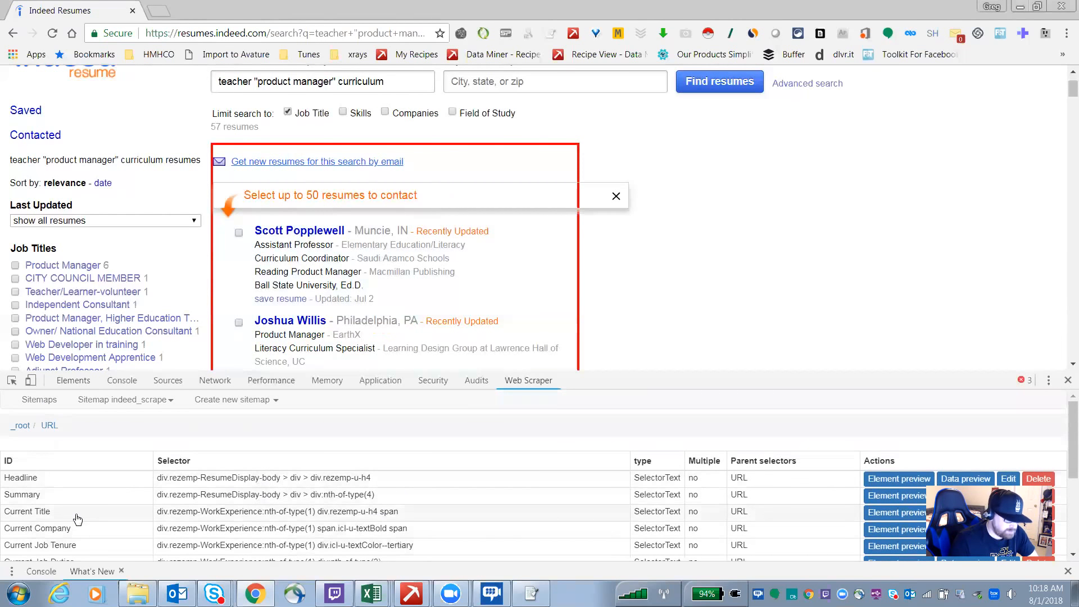
pyautogui.scroll(-1, 81, 528)
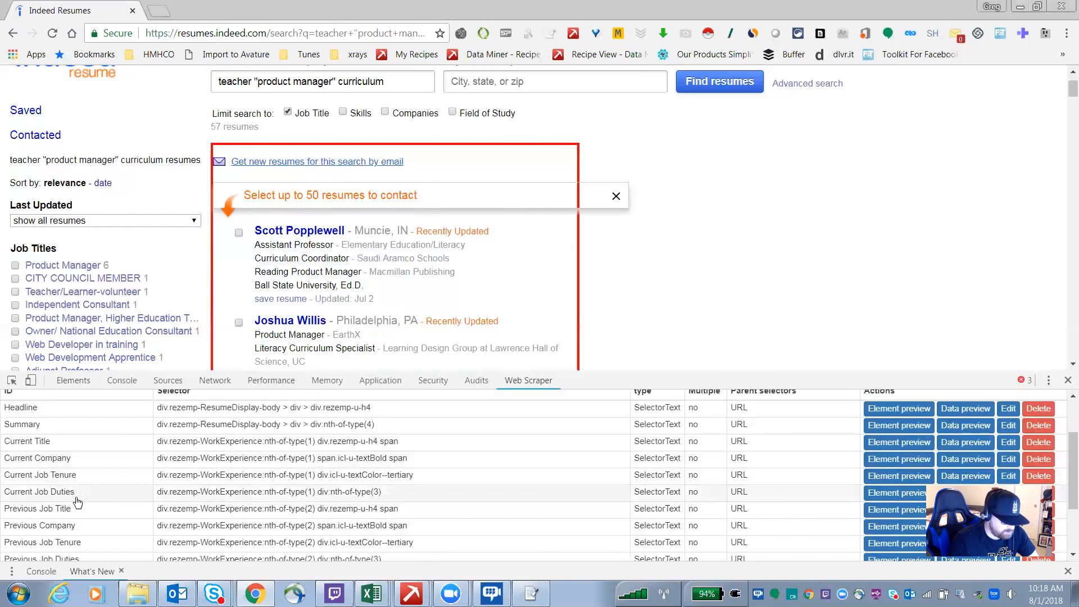
pyautogui.scroll(-2, 77, 502)
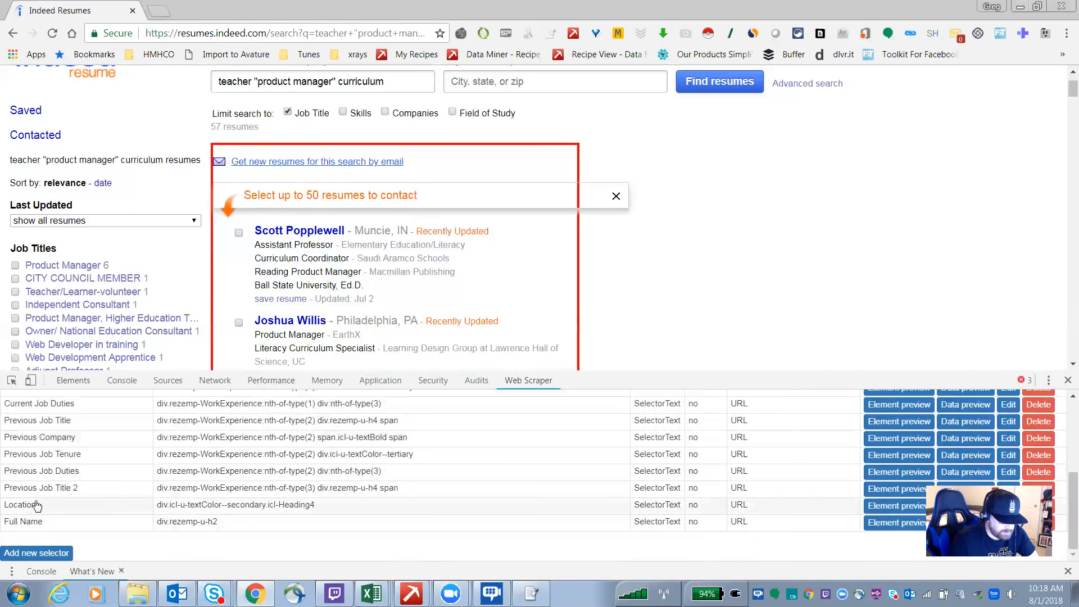
pyautogui.scroll(5, 95, 502)
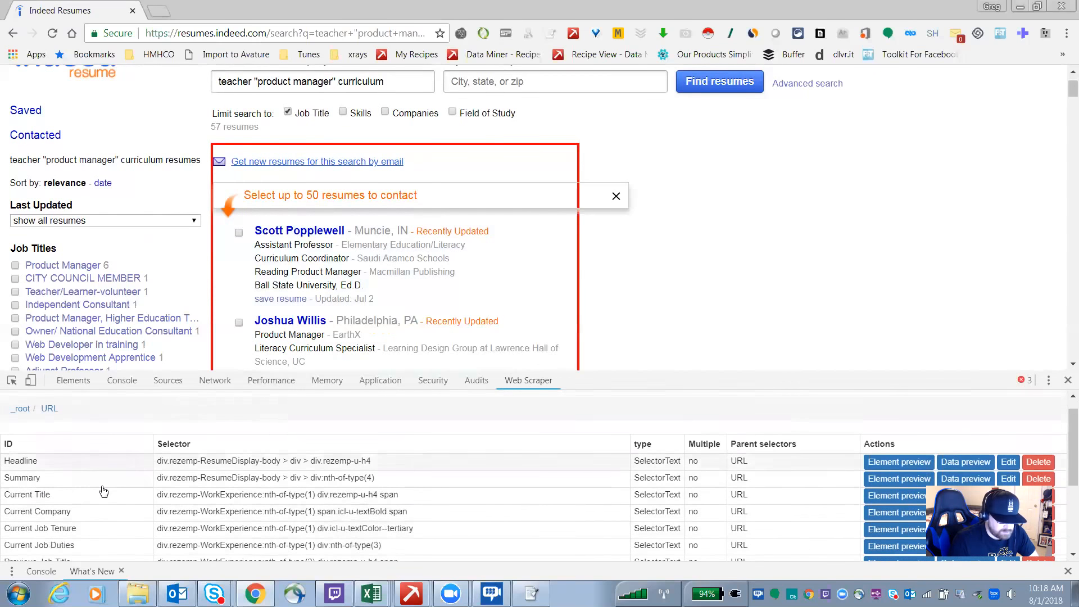
pyautogui.scroll(-5, 112, 485)
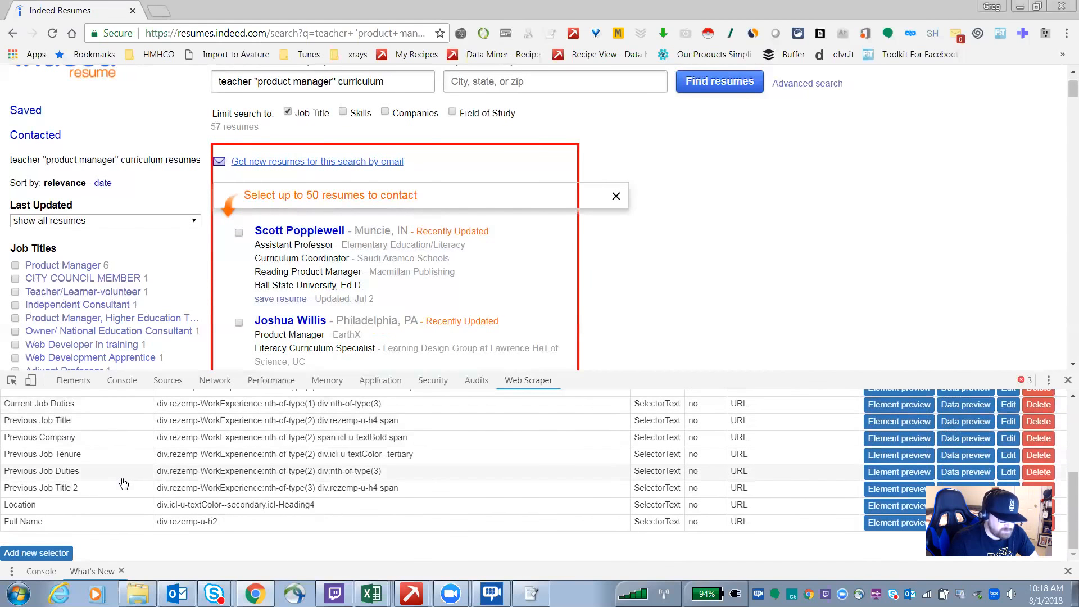
pyautogui.scroll(5, 124, 483)
pyautogui.scroll(-2, 124, 475)
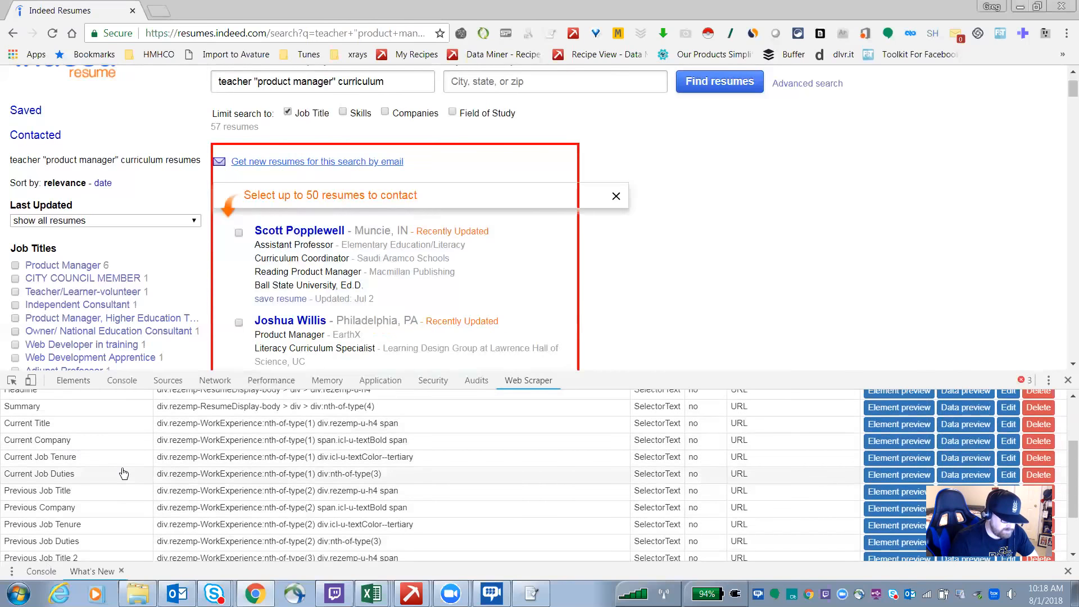
pyautogui.scroll(-5, 121, 477)
pyautogui.scroll(5, 113, 483)
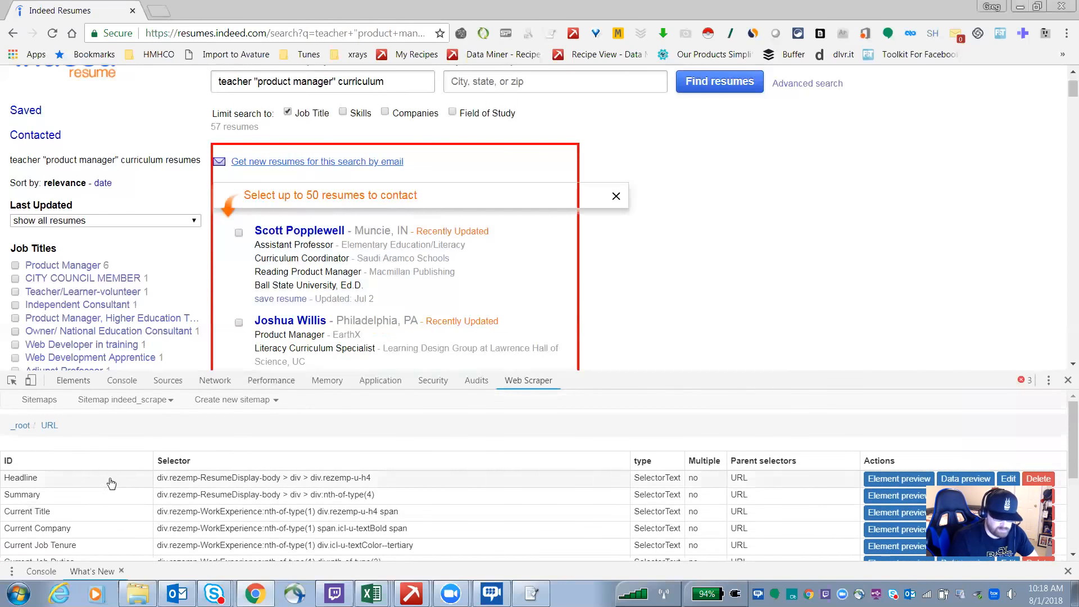
pyautogui.scroll(-1, 111, 483)
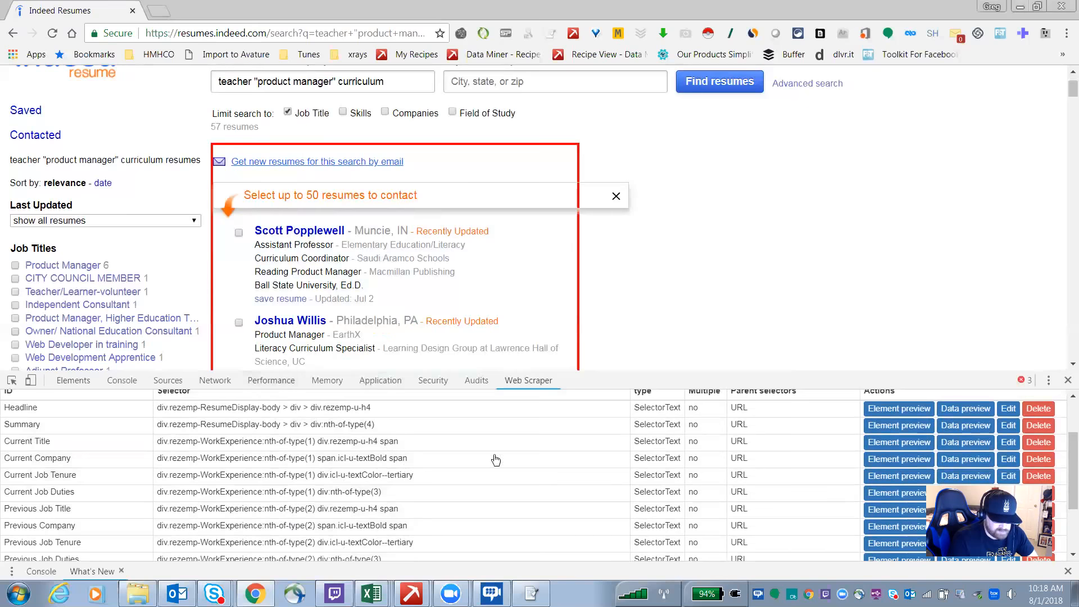
pyautogui.scroll(1, 394, 472)
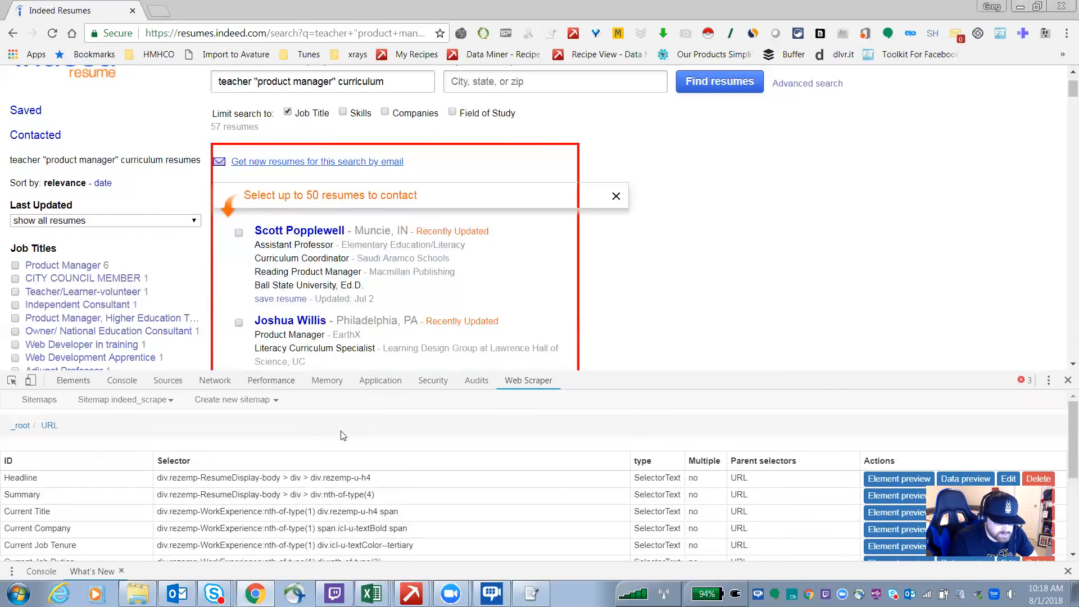
# Step: Start scraping the indeed_scrape sitemap with a 2000 ms request interval and page load delay
pyautogui.click(151, 402)
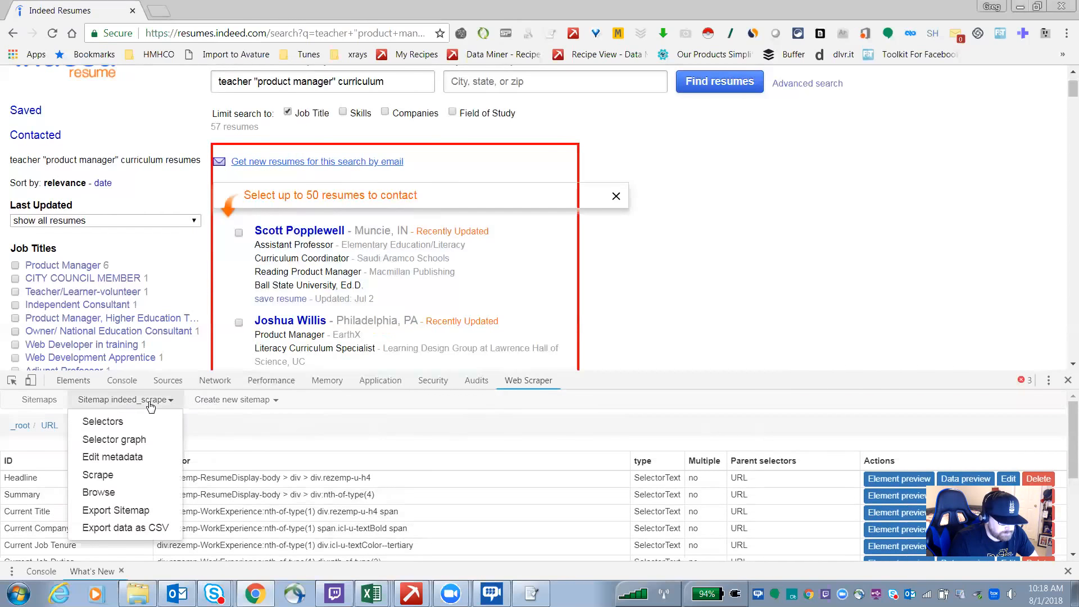
pyautogui.click(105, 477)
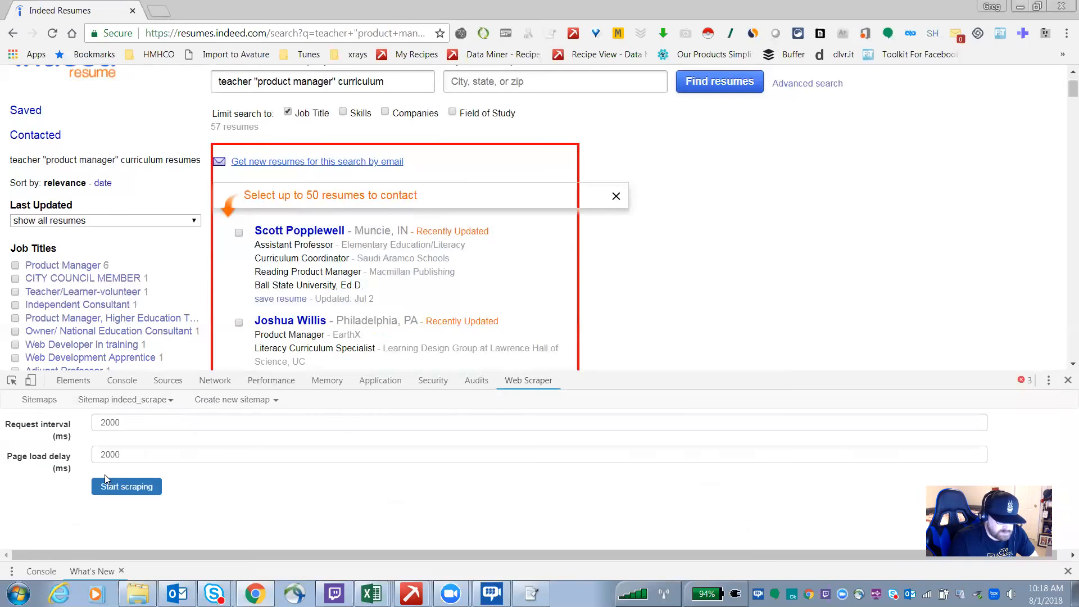
pyautogui.click(138, 488)
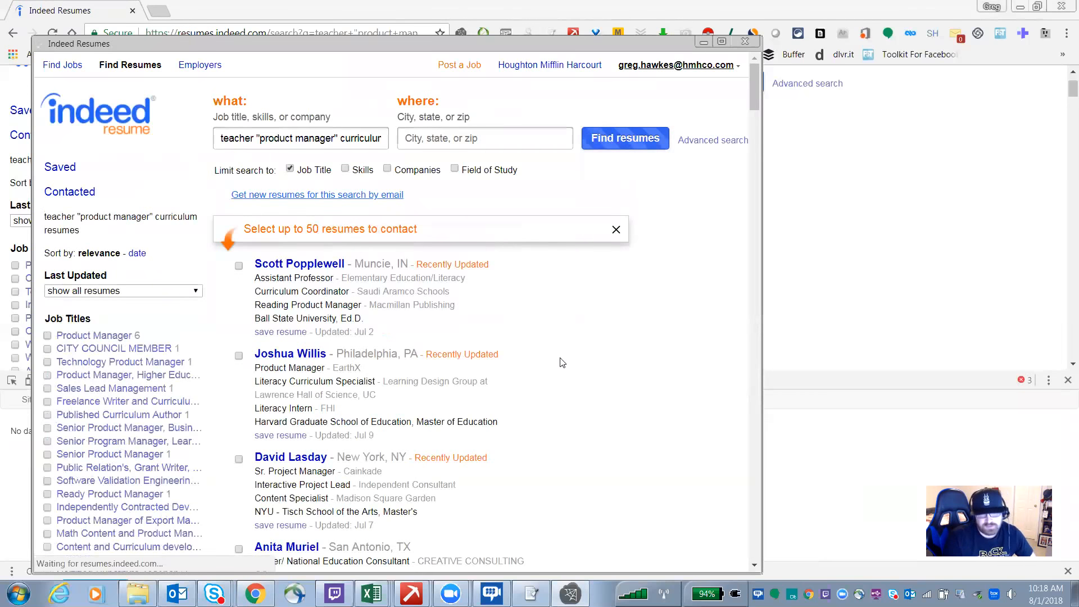
pyautogui.moveTo(457, 355)
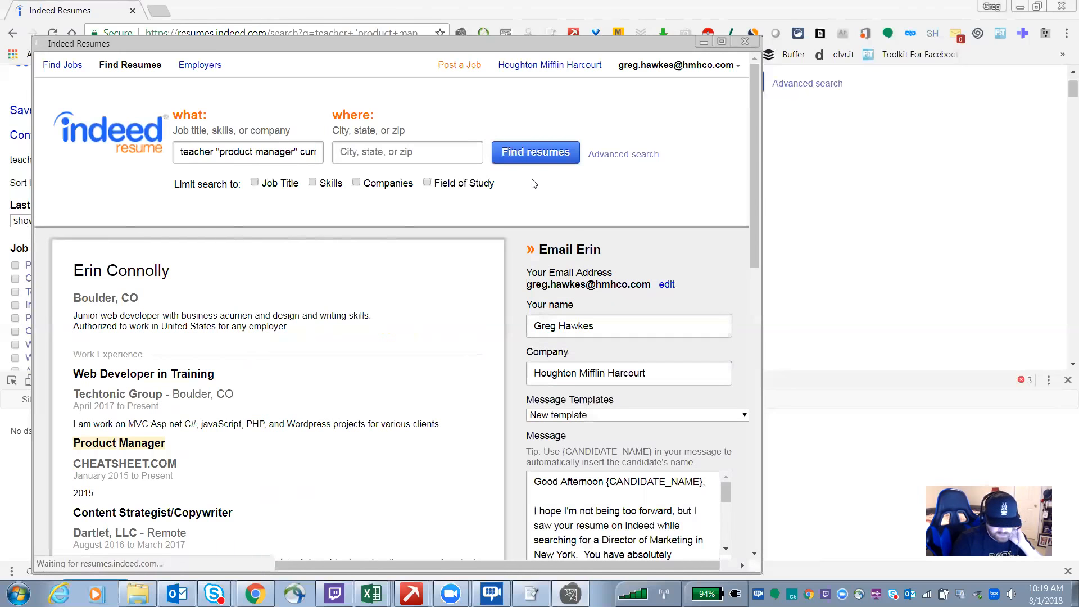
pyautogui.moveTo(371, 594)
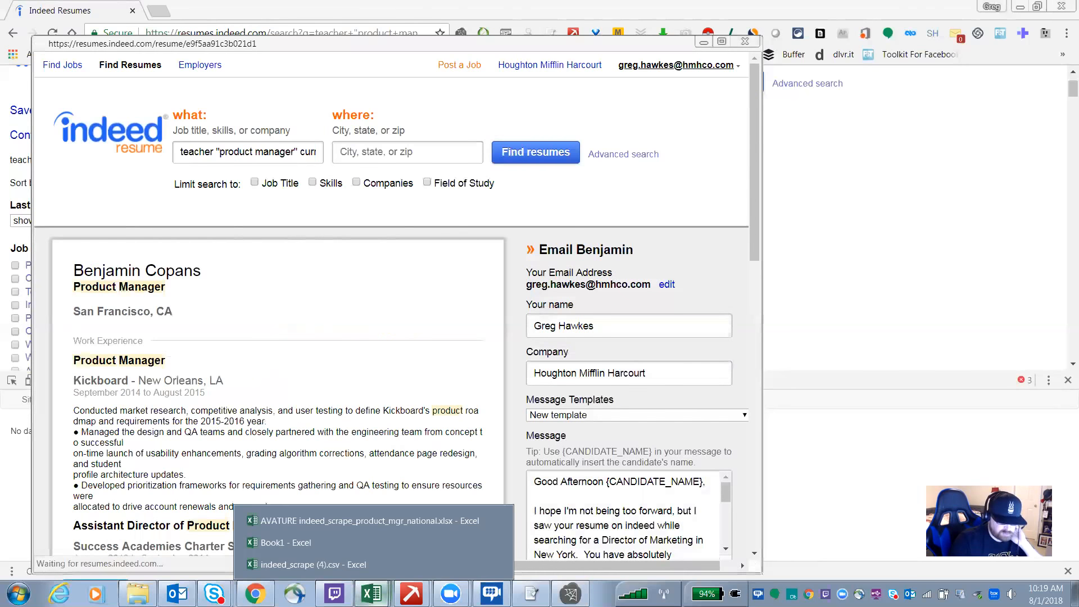
# Step: Switch to the AVATURE indeed_scrape_product_mgr_national.xlsx workbook in Excel and browse the scraped resume data
pyautogui.click(333, 521)
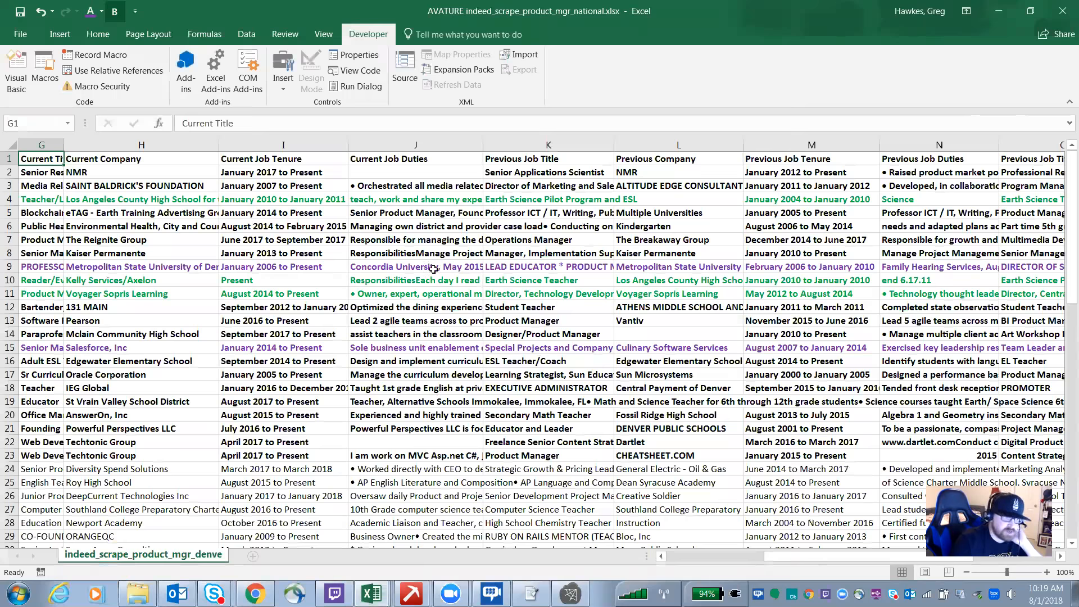
pyautogui.scroll(-2, 393, 255)
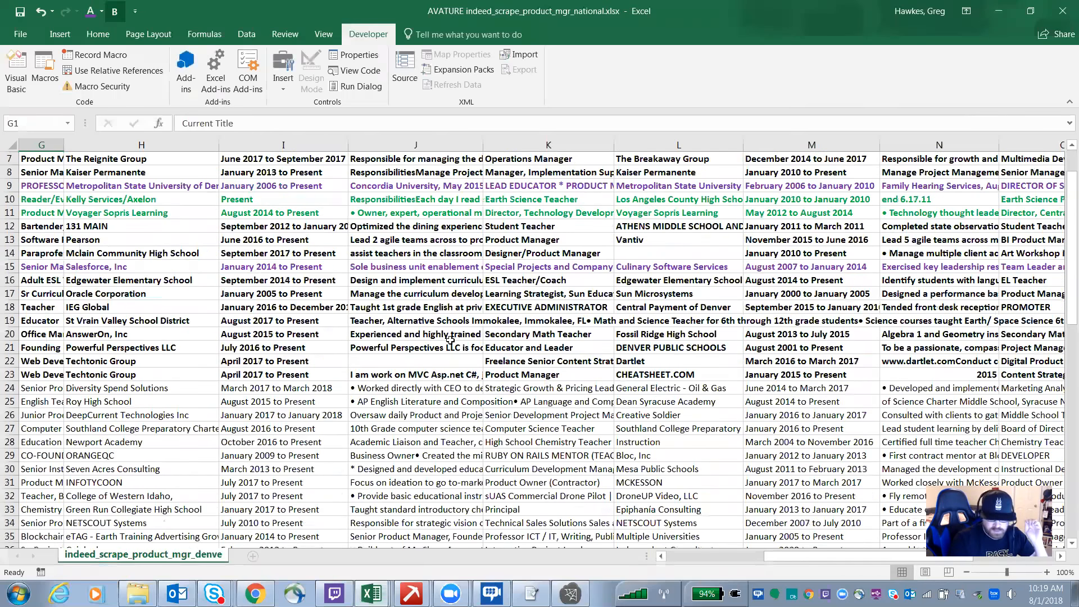
# Step: Review the scraped resume data by moving across the workbook's columns and down its rows
pyautogui.scroll(2, 449, 340)
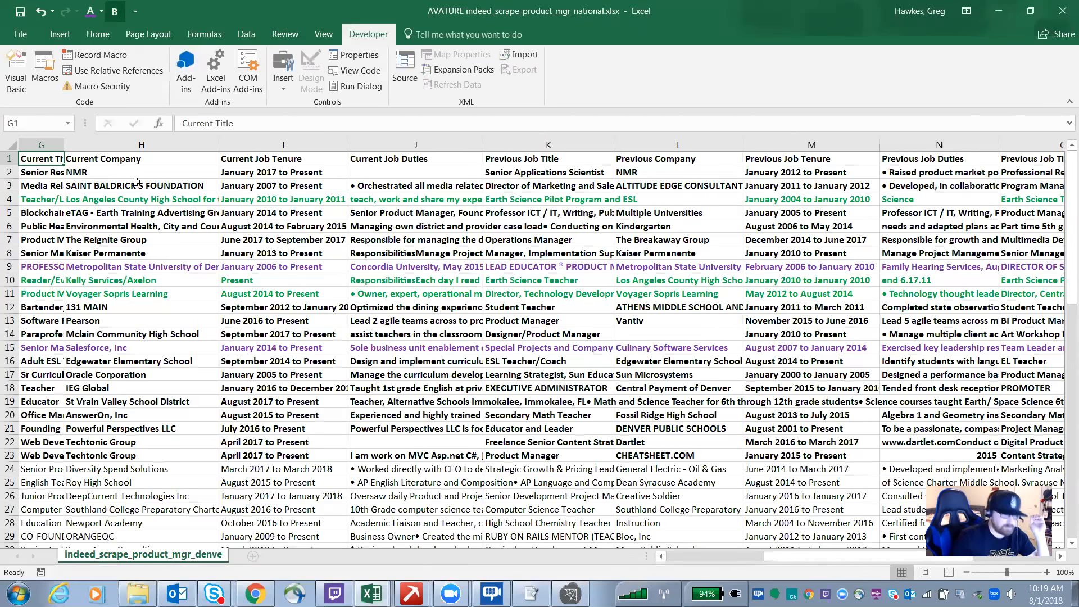
pyautogui.press('Left')
pyautogui.hotkey('ctrl', 'Home')
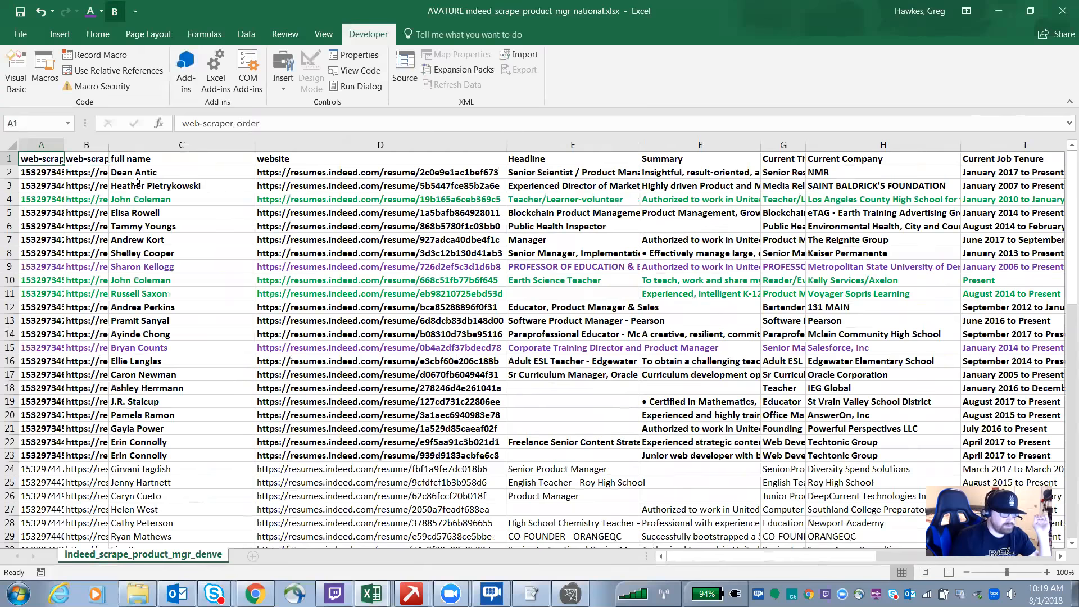
pyautogui.press('Right')
pyautogui.press('Right')
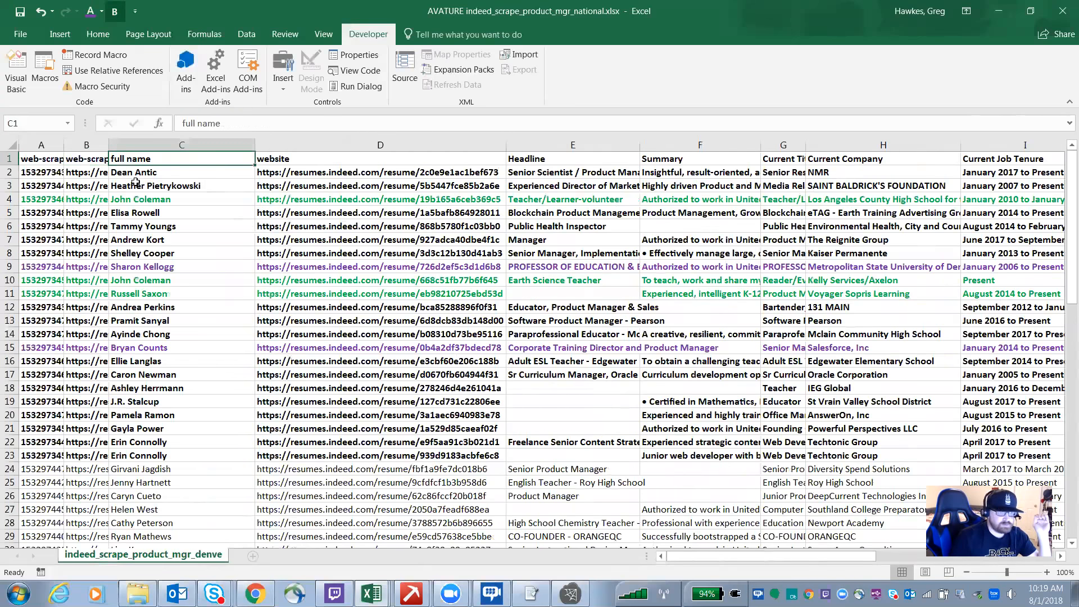
pyautogui.press('Home')
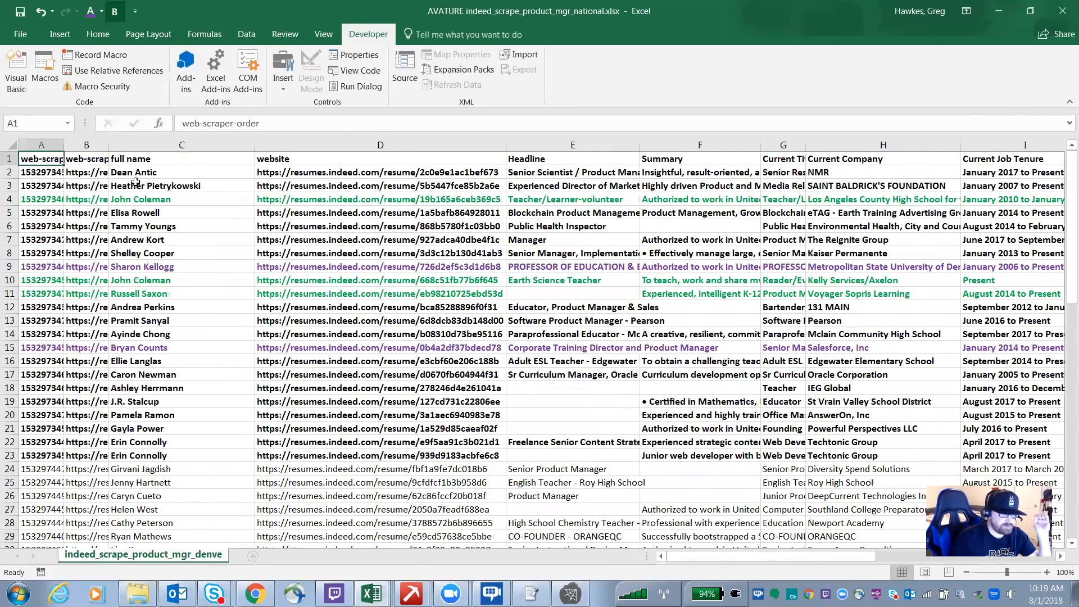
pyautogui.press('Right')
pyautogui.press('Right')
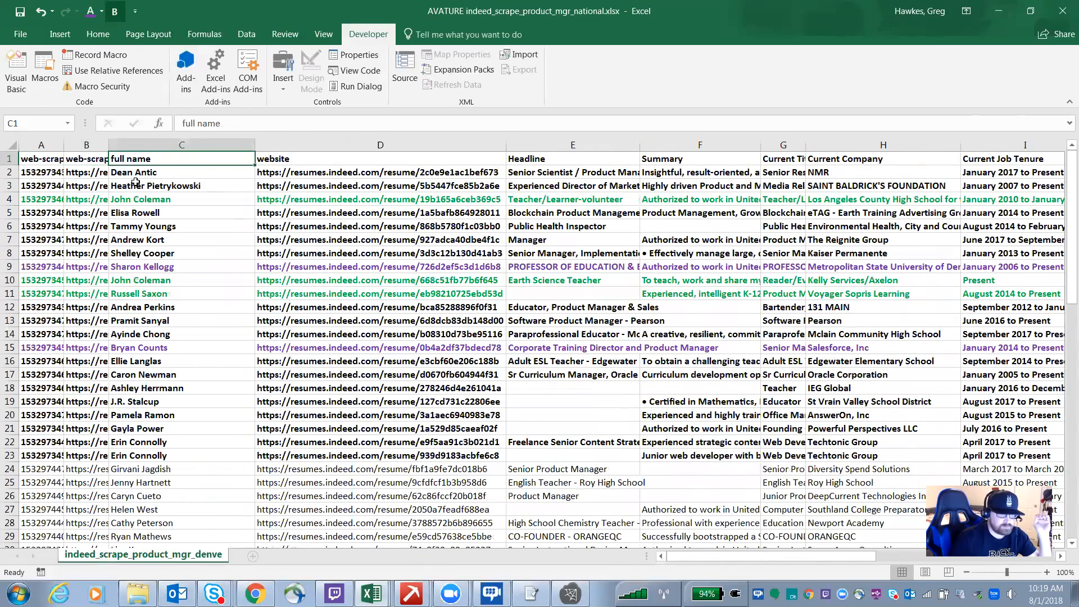
pyautogui.press('Right')
pyautogui.press('Left')
pyautogui.press('Right')
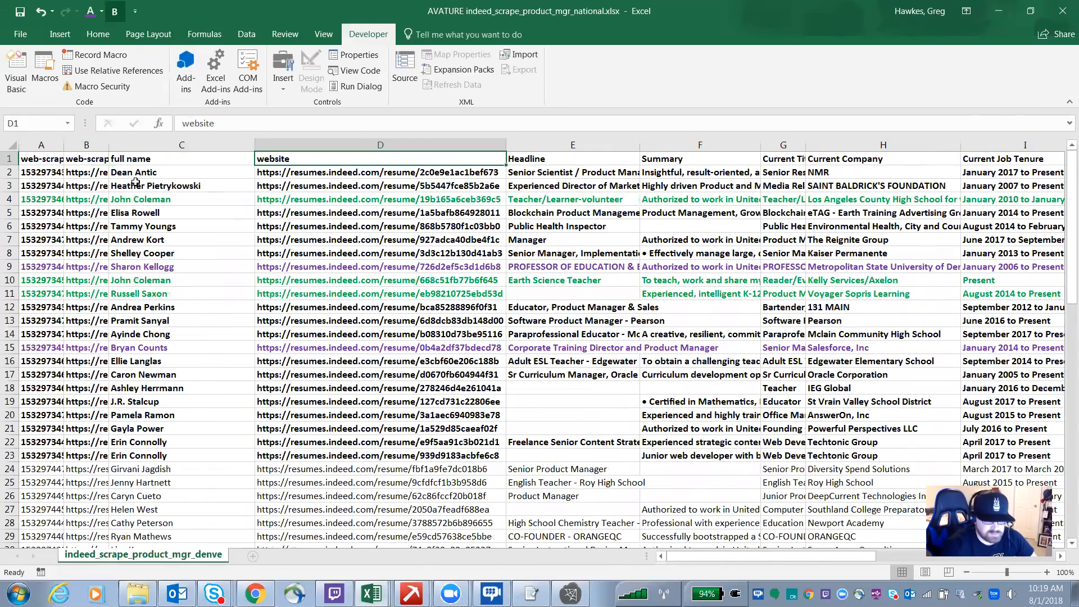
pyautogui.press('Right')
pyautogui.press('Down')
pyautogui.press('Down')
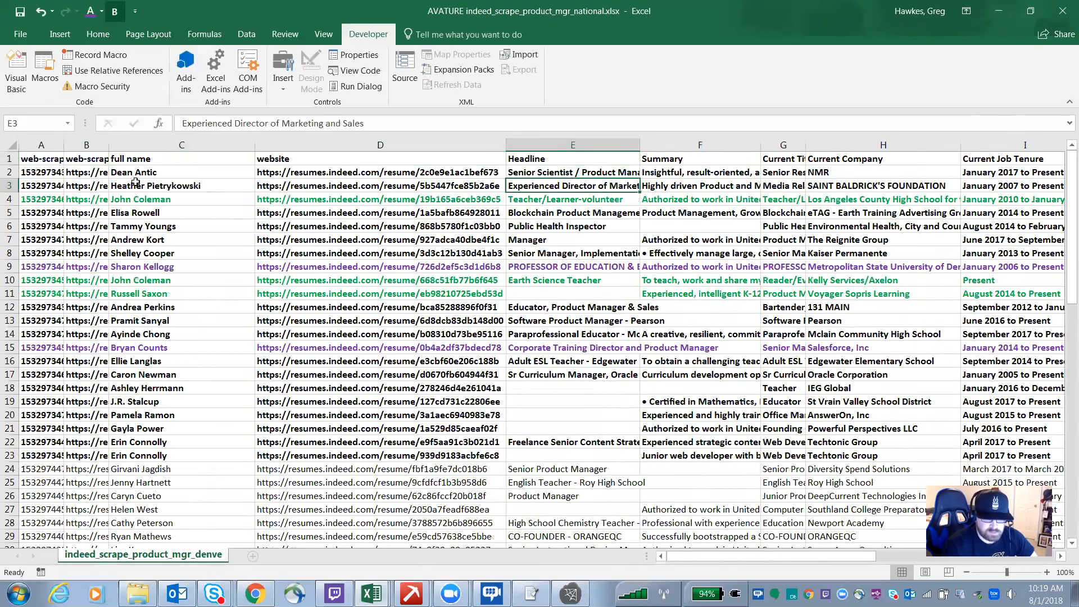
pyautogui.press('Right')
pyautogui.press('Right')
pyautogui.press('Right')
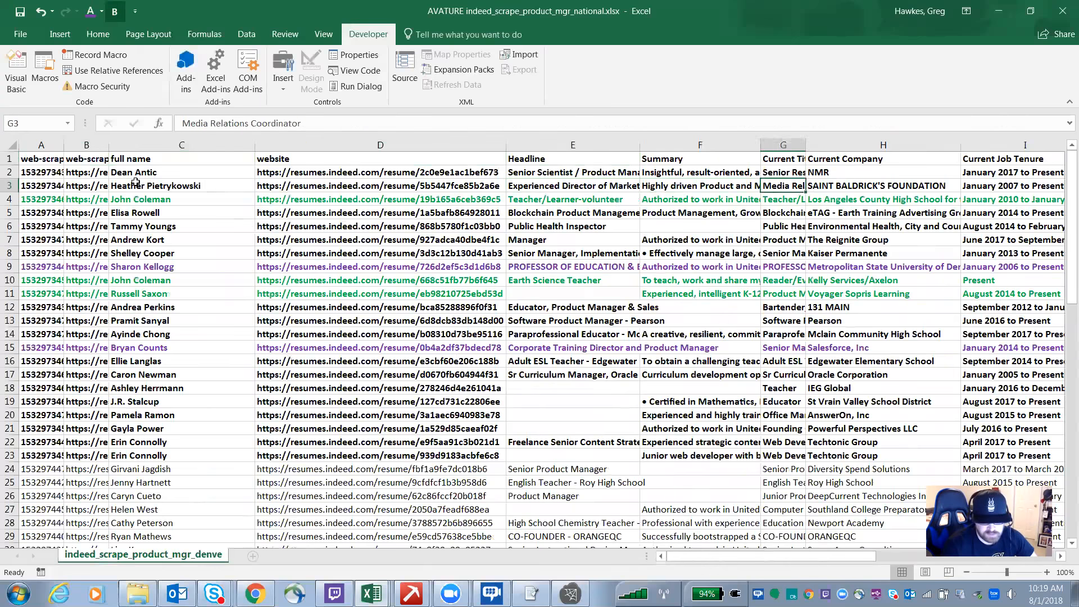
pyautogui.press('Right')
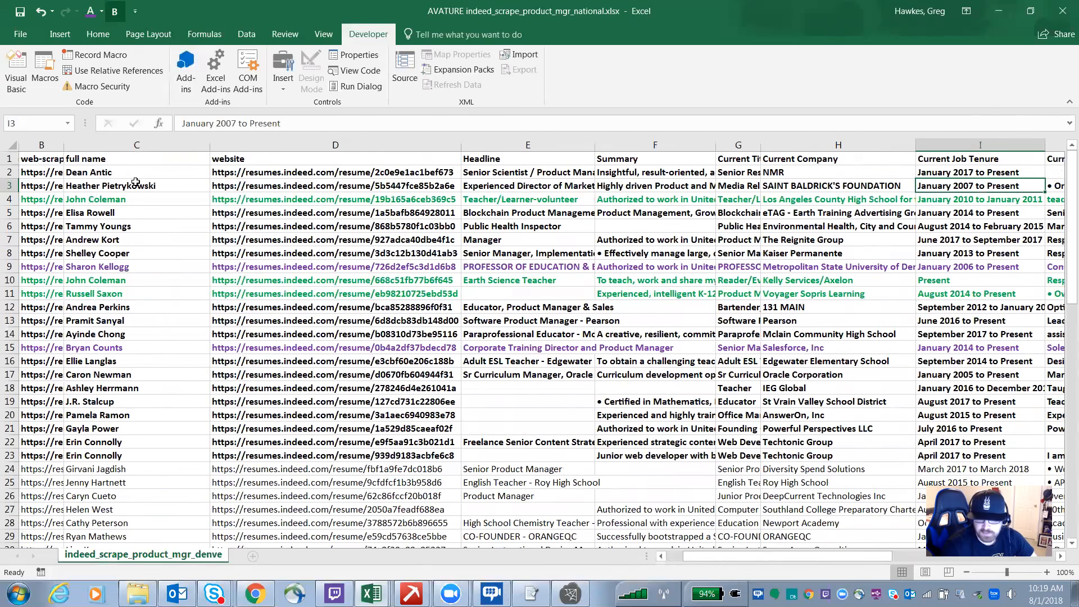
pyautogui.press('Right')
pyautogui.press('Right')
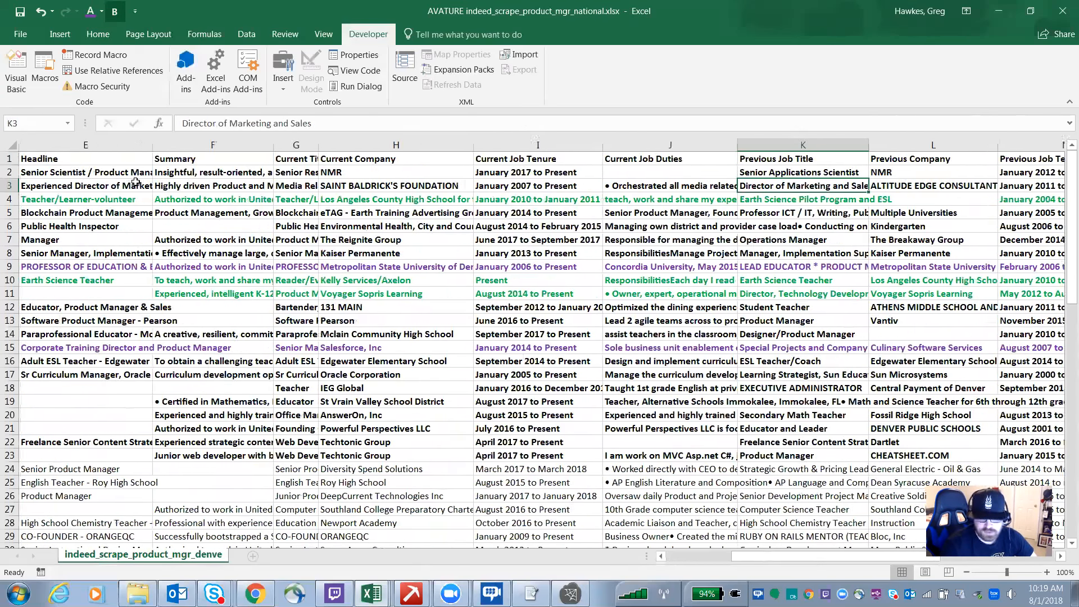
pyautogui.press('Right')
pyautogui.press('Right')
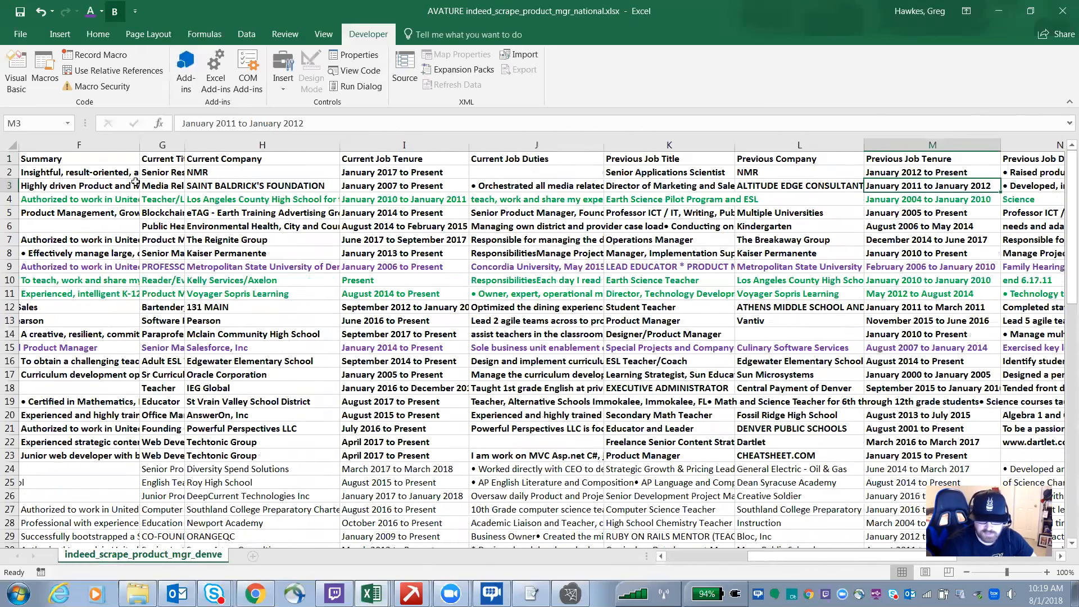
pyautogui.press('Right')
pyautogui.press('Right')
pyautogui.press('Right')
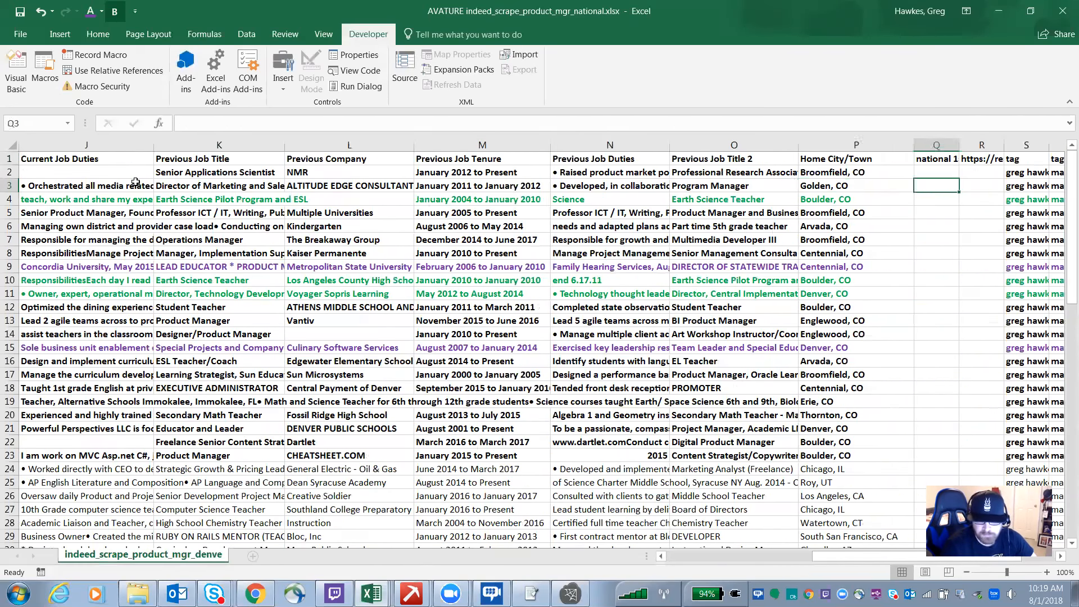
pyautogui.press('Left')
pyautogui.press('Left')
pyautogui.press('Left')
pyautogui.press('Left')
pyautogui.press('Left')
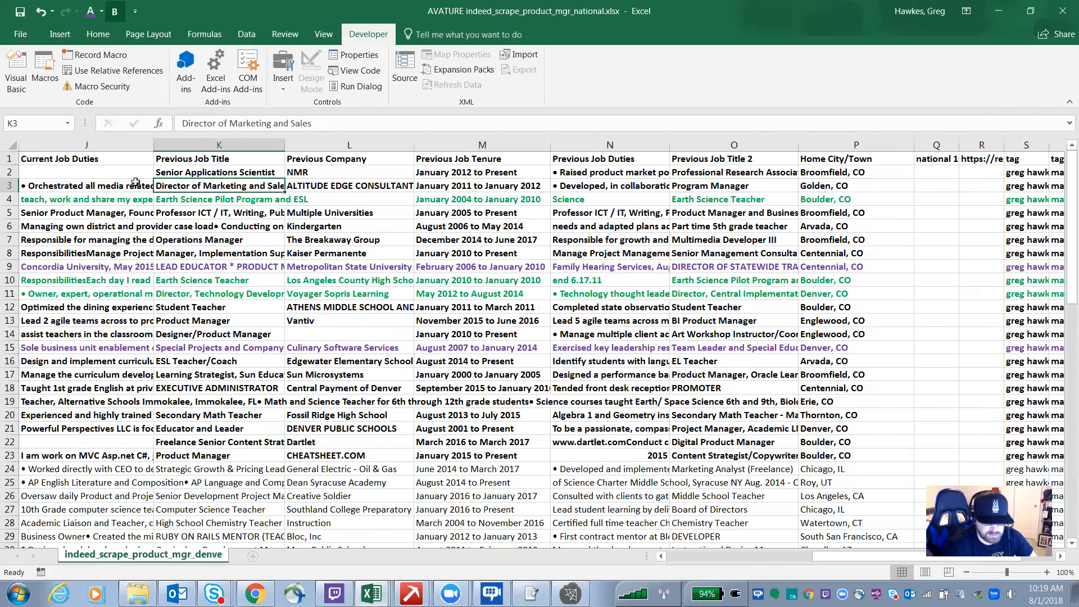
pyautogui.press('Left')
pyautogui.press('Left')
pyautogui.press('Left')
pyautogui.press('Left')
pyautogui.press('Left')
pyautogui.press('Left')
pyautogui.press('Left')
pyautogui.press('Left')
pyautogui.press('Left')
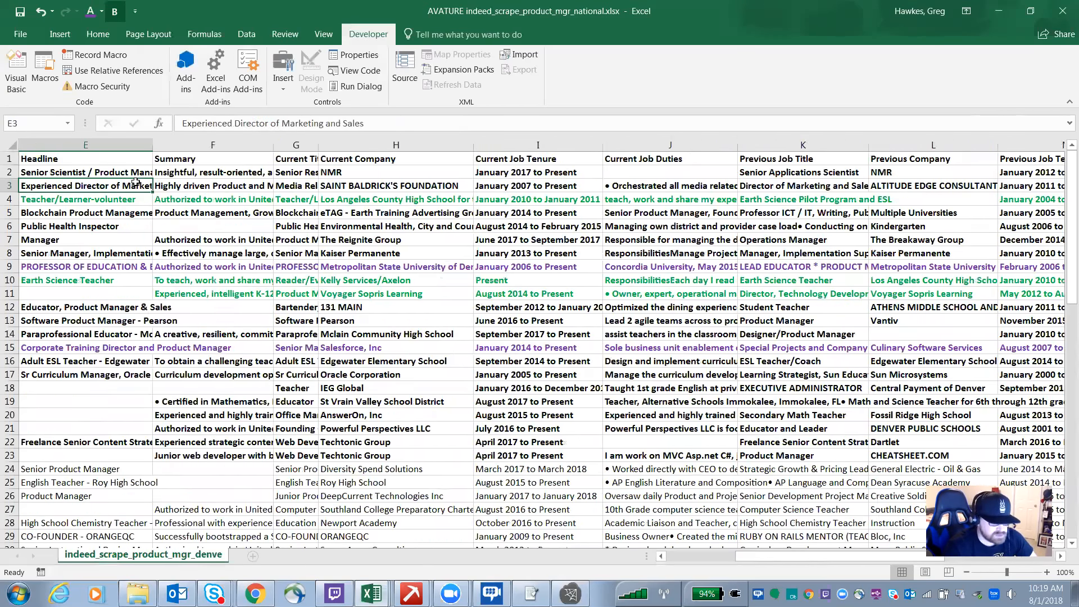
pyautogui.press('Right')
pyautogui.press('Right')
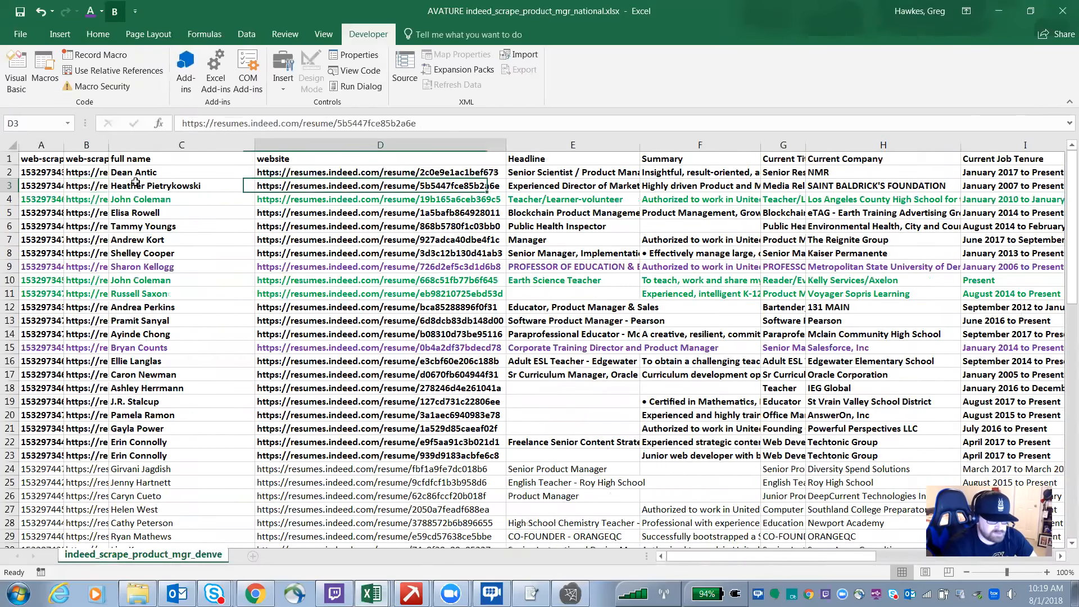
pyautogui.press('Left')
pyautogui.press('Left')
pyautogui.press('Left')
pyautogui.press('Right')
pyautogui.press('Right')
pyautogui.press('Right')
pyautogui.press('Right')
pyautogui.press('Right')
pyautogui.press('Right')
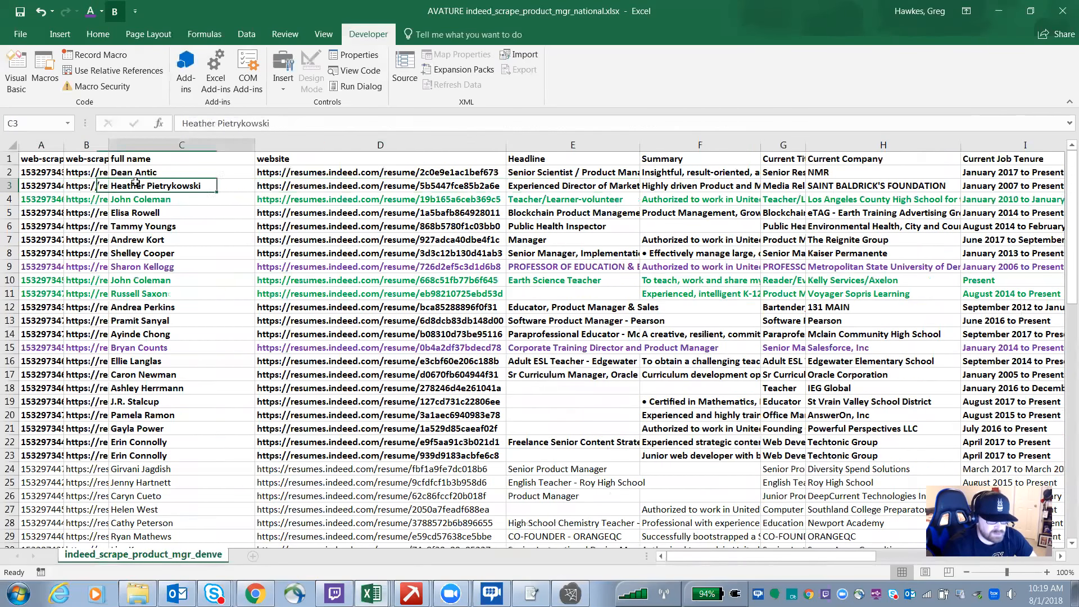
pyautogui.press('Right')
pyautogui.press('Left')
pyautogui.press('Left')
pyautogui.press('Home')
pyautogui.press('Down')
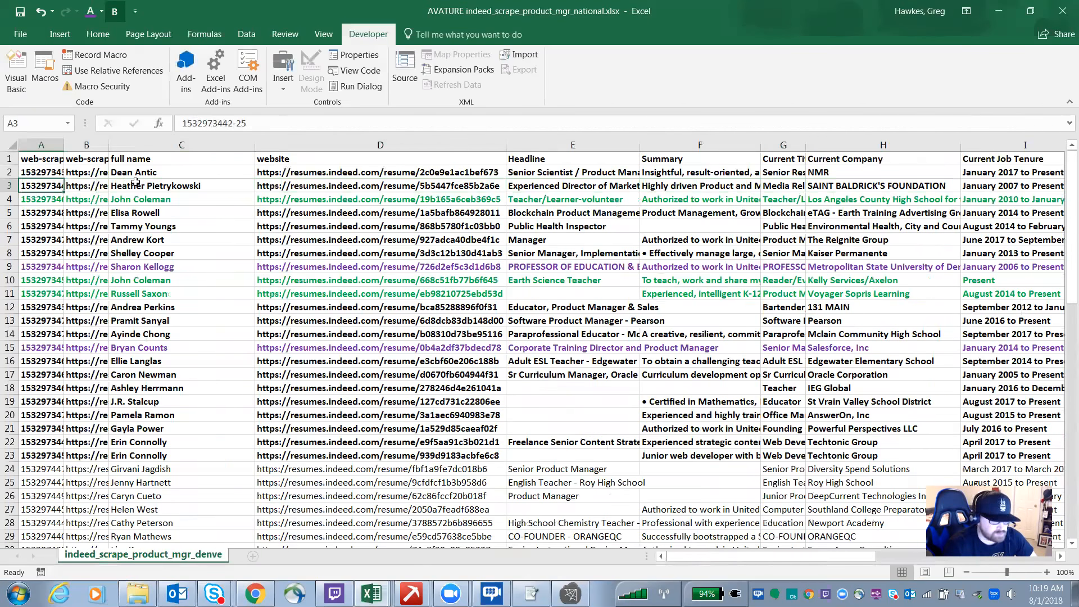
pyautogui.press('Down')
pyautogui.press('Down')
pyautogui.press('Down')
pyautogui.press('Down')
pyautogui.press('Down')
pyautogui.press('Down')
pyautogui.press('Down')
pyautogui.press('Down')
pyautogui.press('Down')
pyautogui.press('Down')
pyautogui.press('Down')
pyautogui.press('Down')
pyautogui.press('Down')
pyautogui.press('Down')
pyautogui.press('Down')
pyautogui.press('Down')
pyautogui.press('Down')
pyautogui.press('Down')
pyautogui.press('Down')
pyautogui.press('Down')
pyautogui.press('Up')
pyautogui.press('Up')
pyautogui.press('Up')
pyautogui.press('Up')
pyautogui.press('Up')
pyautogui.press('Up')
pyautogui.press('Up')
pyautogui.scroll(2, 136, 181)
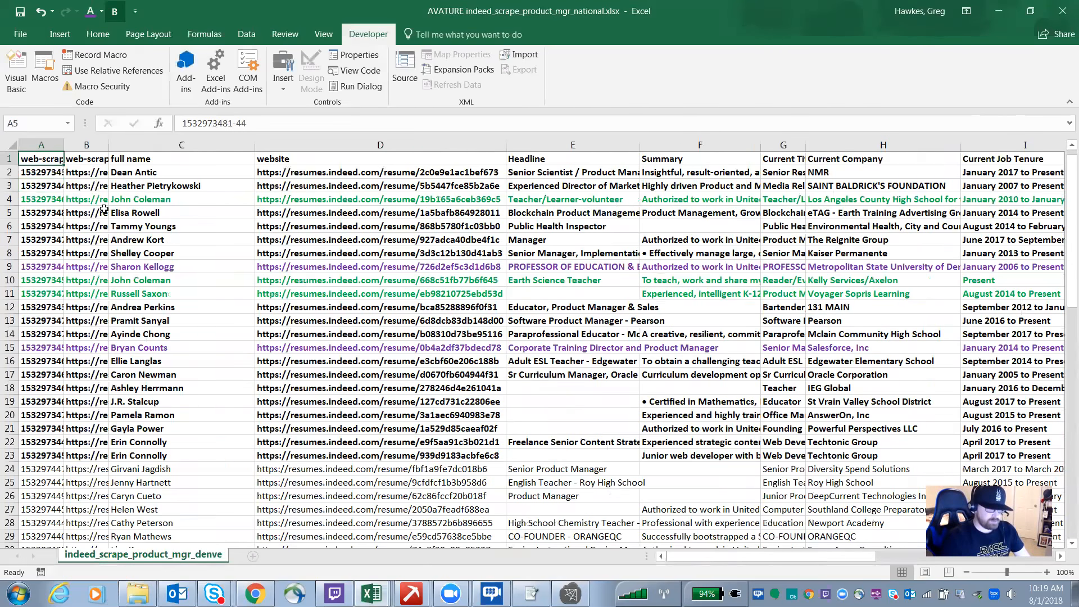
# Step: Inspect a single resume row's fields from full name through current job duties
pyautogui.click(156, 199)
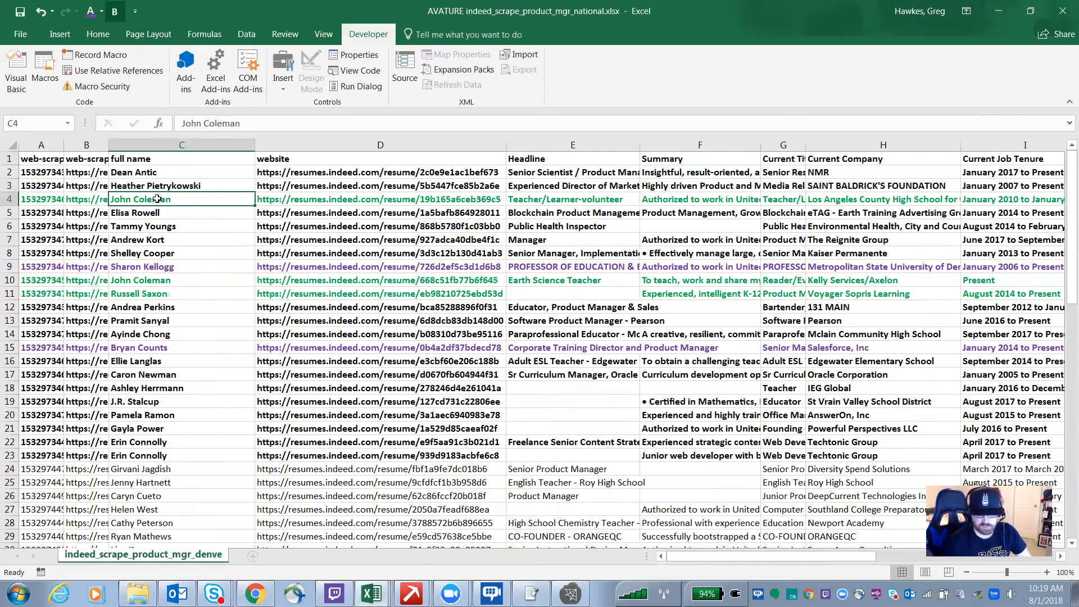
pyautogui.press('Right')
pyautogui.press('Right')
pyautogui.press('Right')
pyautogui.press('Right')
pyautogui.press('Right')
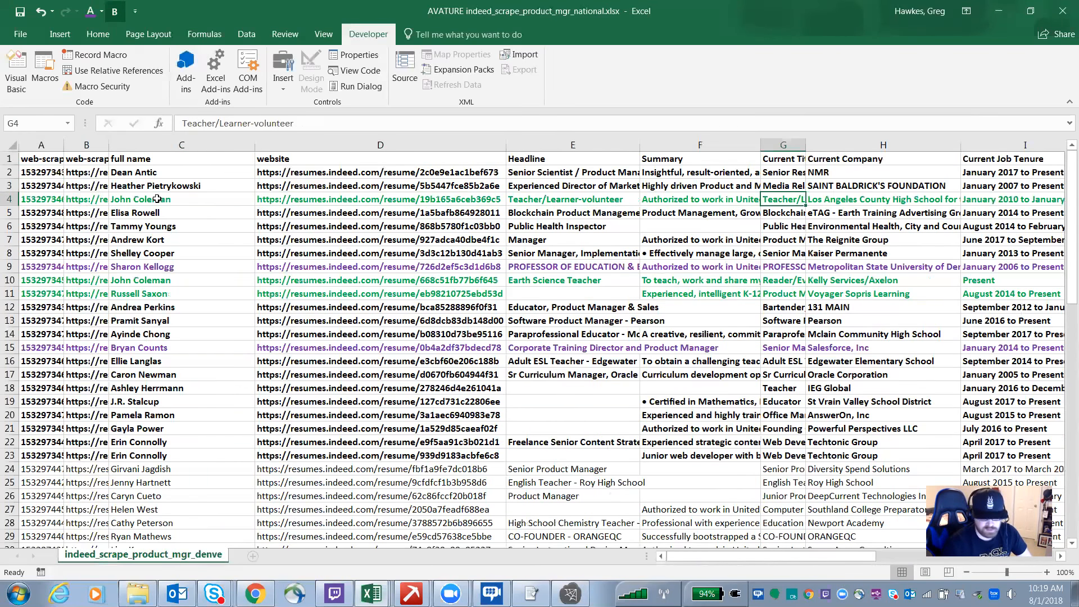
pyautogui.press('Right')
pyautogui.press('Right')
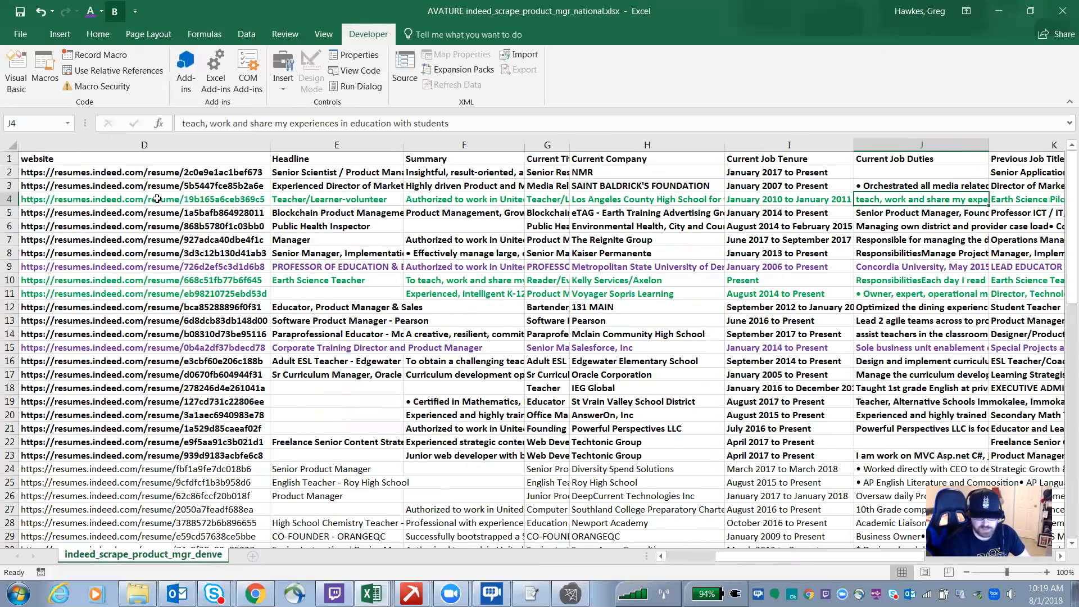
pyautogui.press('Left')
pyautogui.press('Left')
pyautogui.press('Left')
pyautogui.press('Left')
pyautogui.press('Left')
pyautogui.press('Left')
pyautogui.press('Left')
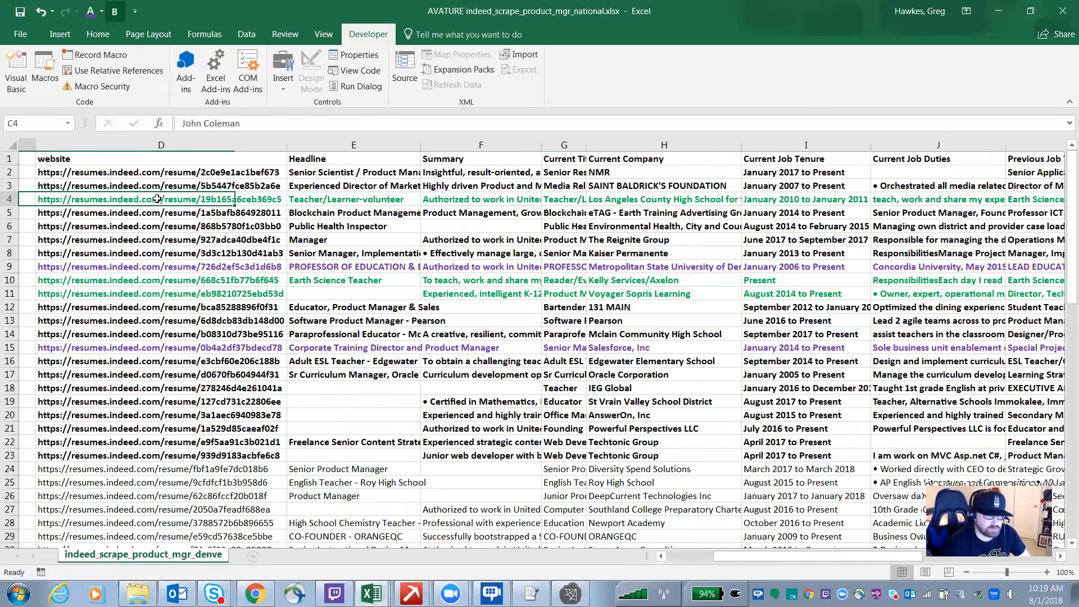
pyautogui.press('Left')
pyautogui.press('Left')
pyautogui.press('Right')
pyautogui.press('Right')
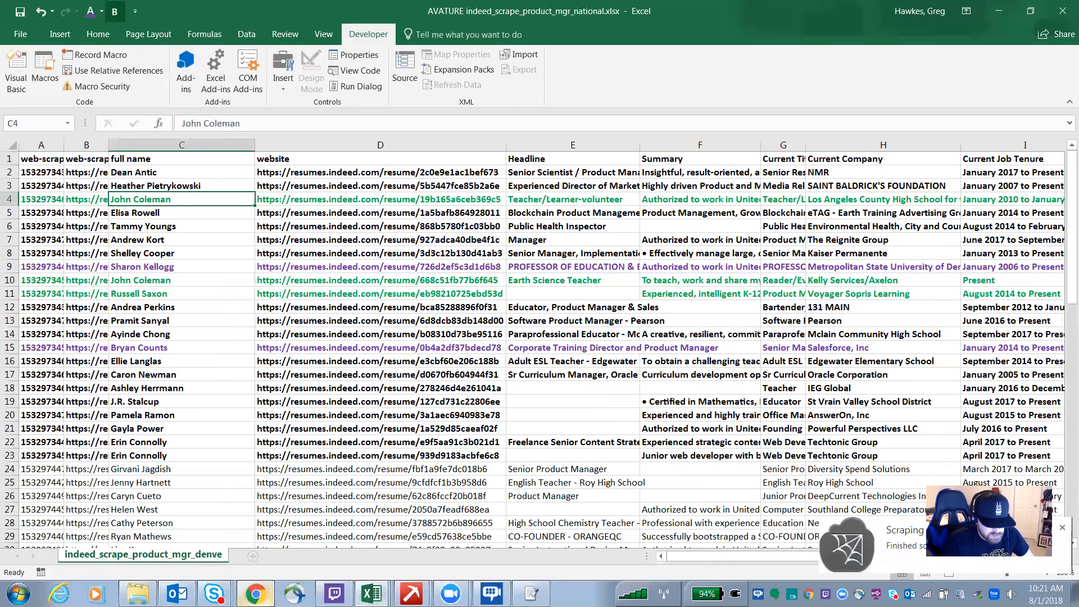
# Step: Switch to the browser and export the indeed_scrape sitemap's scraped data as a CSV file, then download it
pyautogui.click(255, 594)
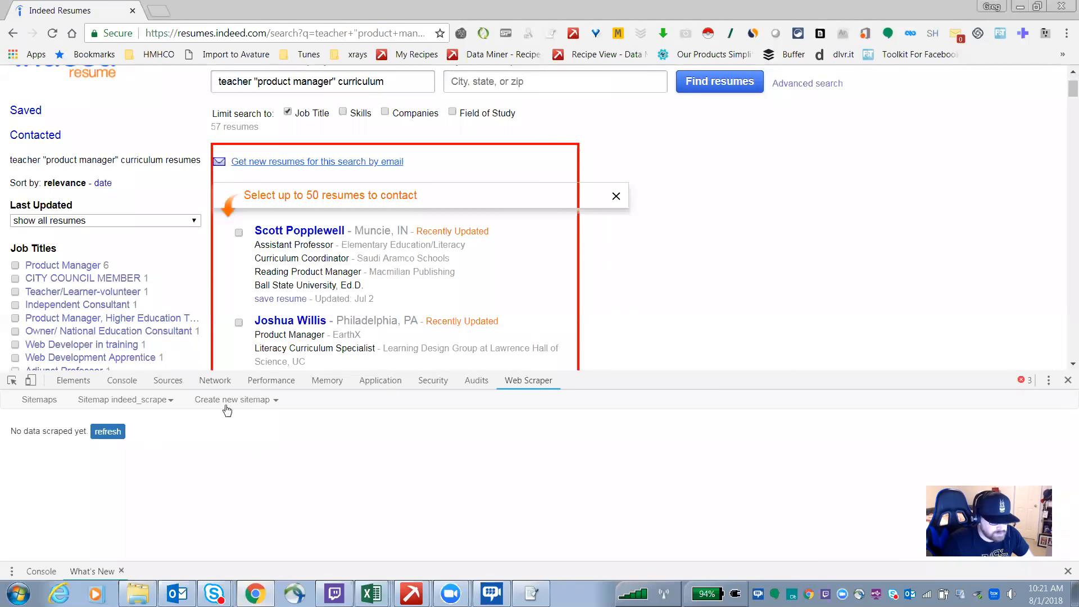
pyautogui.click(119, 402)
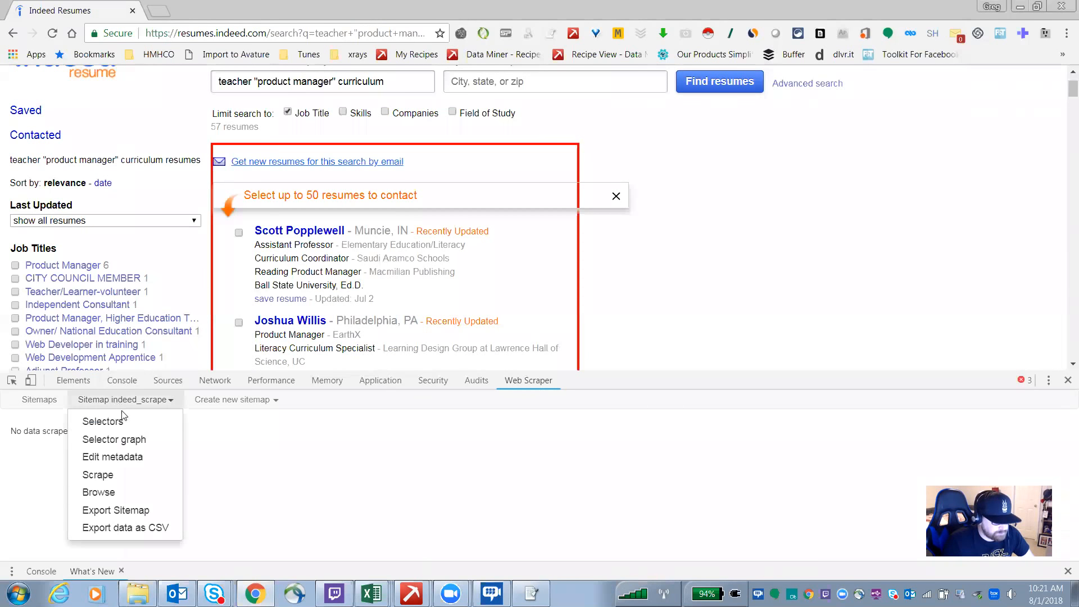
pyautogui.click(124, 529)
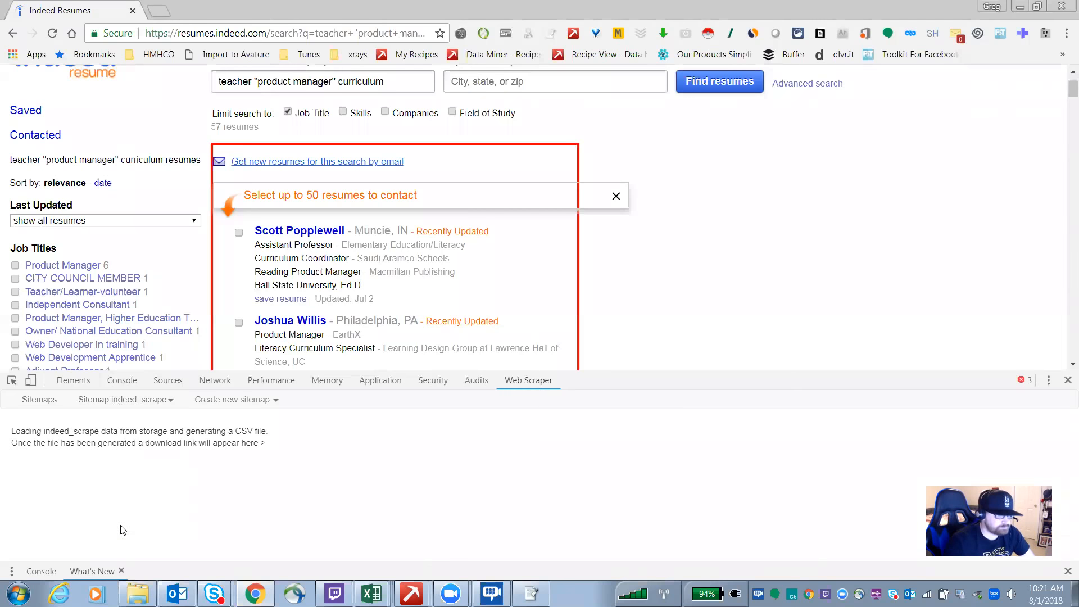
pyautogui.click(287, 444)
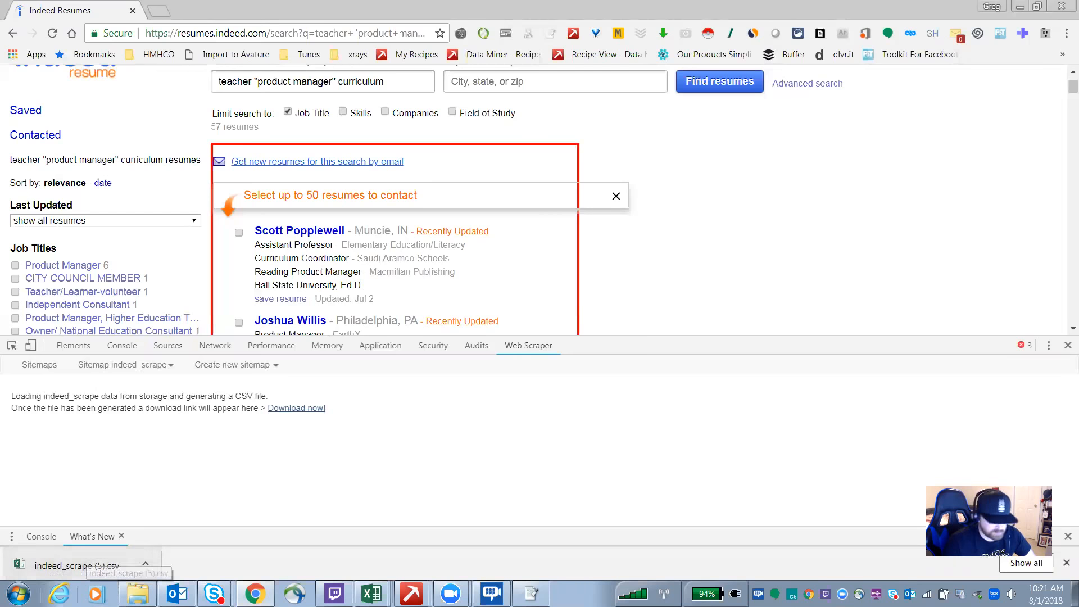
# Step: Open the downloaded indeed_scrape (5).csv and widen the name and URL-href columns
pyautogui.click(77, 565)
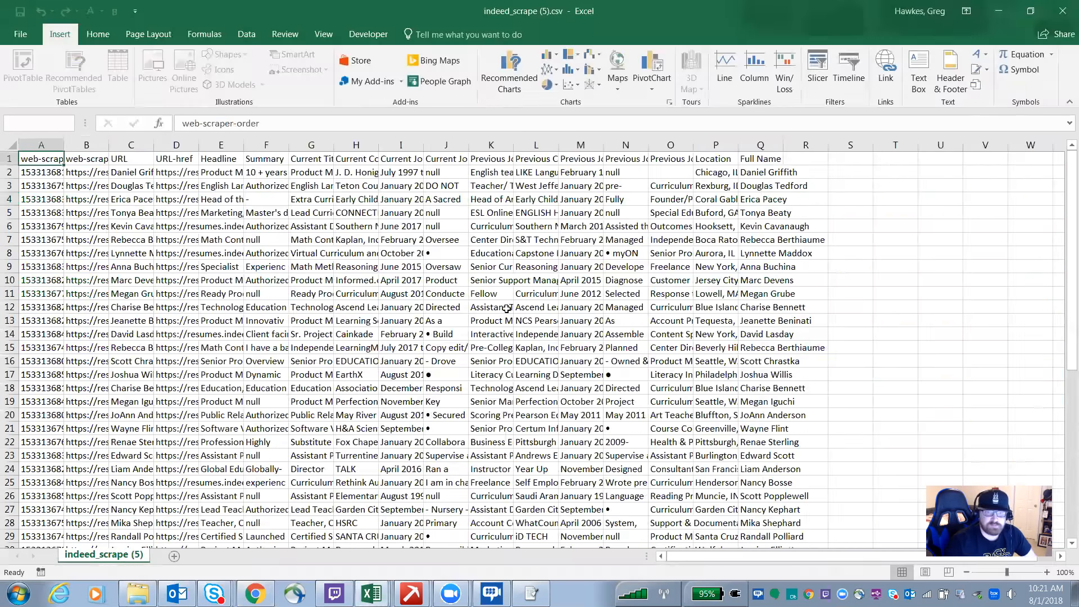
pyautogui.click(293, 270)
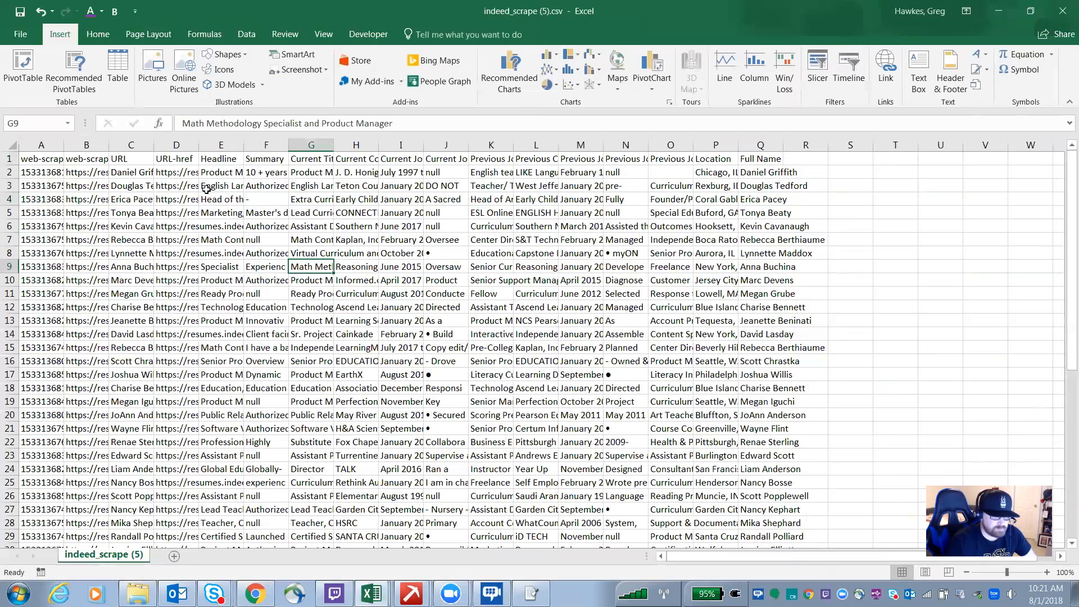
pyautogui.moveTo(153, 148); pyautogui.dragTo(212, 151)
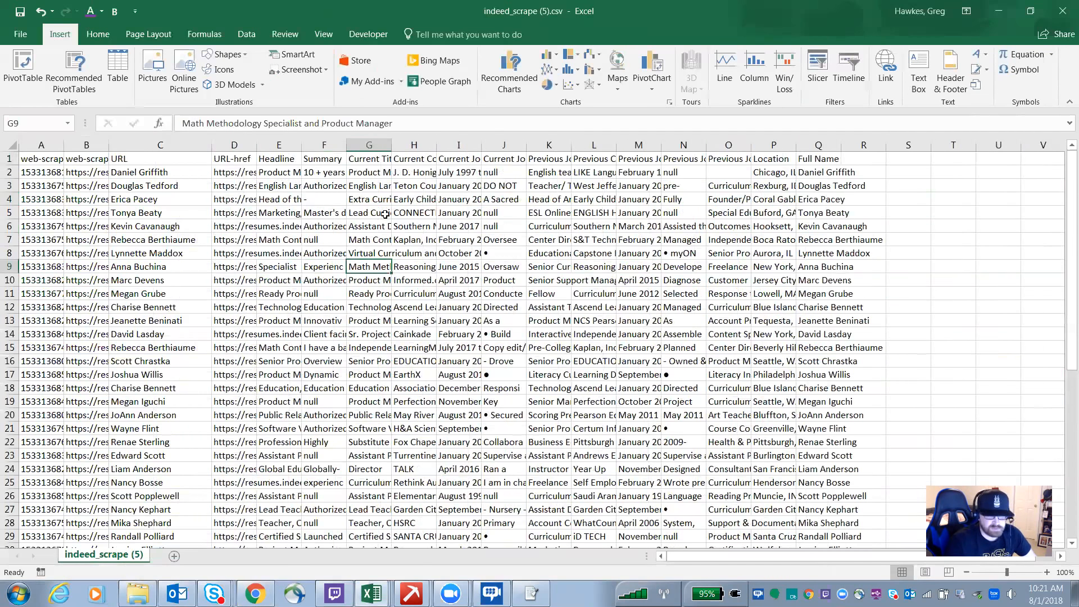
pyautogui.moveTo(256, 148); pyautogui.dragTo(497, 162)
# Step: Narrow the URL-href column slightly so the links still fit
pyautogui.scroll(-3, 303, 214)
pyautogui.scroll(3, 326, 268)
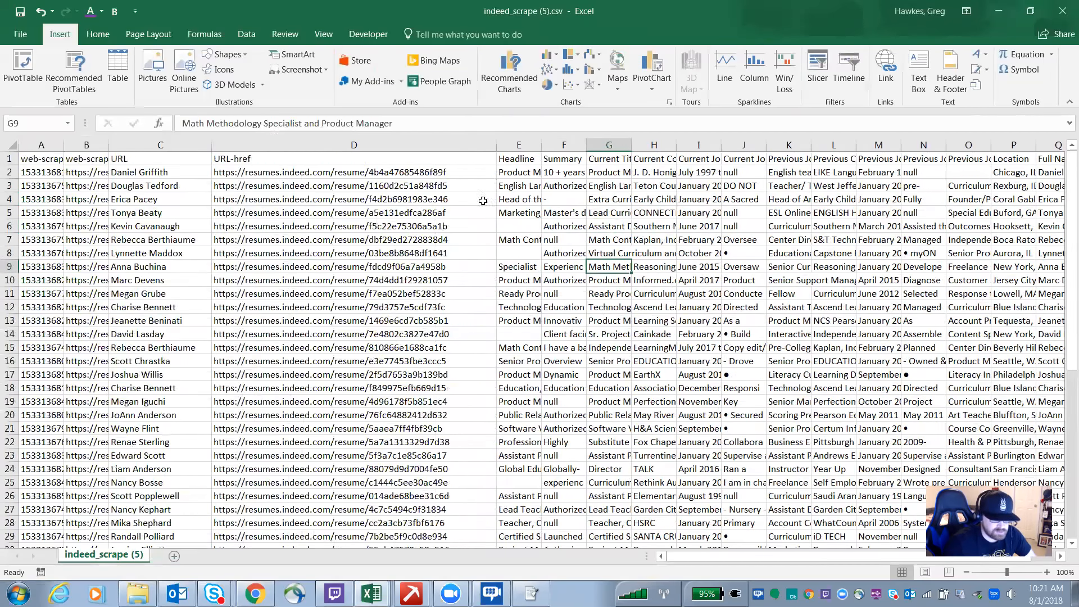
pyautogui.scroll(-2, 427, 208)
pyautogui.scroll(2, 387, 269)
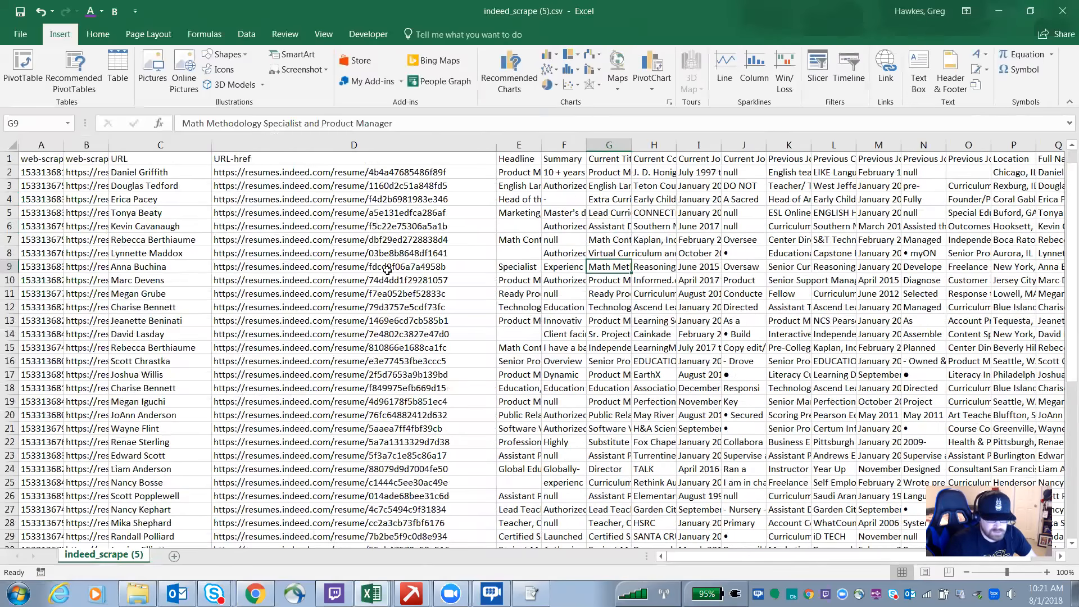
pyautogui.moveTo(498, 148); pyautogui.dragTo(462, 147)
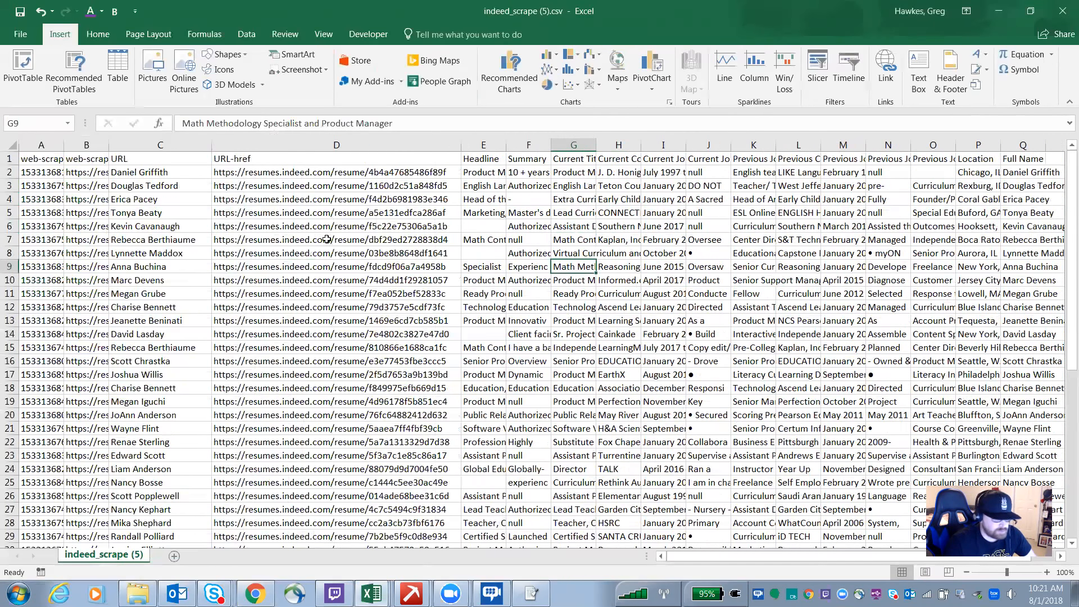
# Step: Step through one resume row's fields across the CSV columns
pyautogui.click(311, 215)
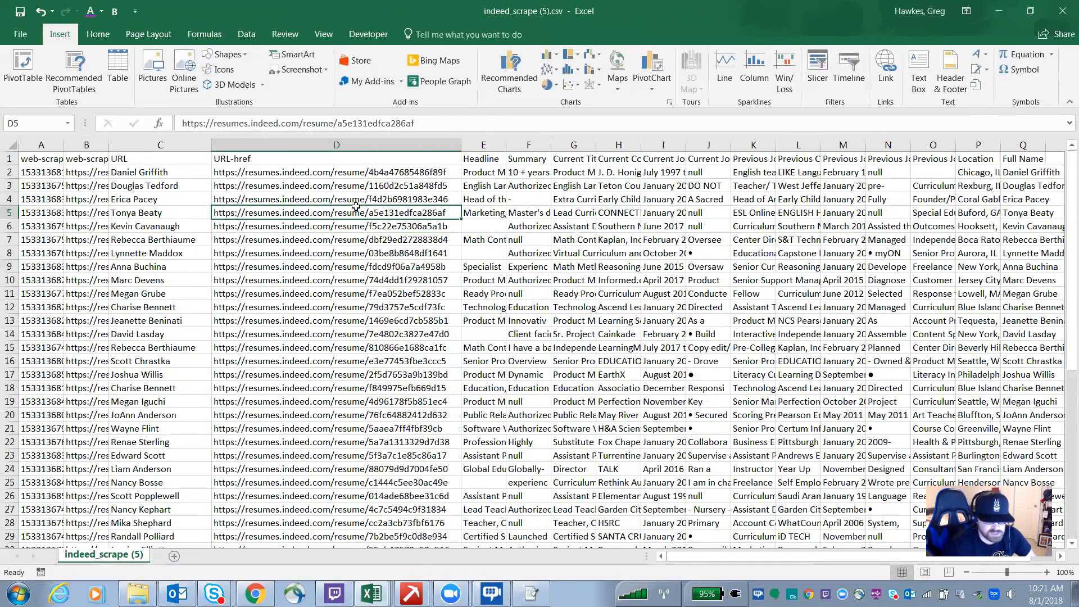
pyautogui.press('Right')
pyautogui.press('Right')
pyautogui.press('Right')
# Step: Step across row 5's resume fields and return to its name cell
pyautogui.press('Right')
pyautogui.press('Right')
pyautogui.press('Right')
pyautogui.press('Right')
pyautogui.press('Right')
pyautogui.press('Right')
pyautogui.press('Right')
pyautogui.press('Right')
pyautogui.press('Right')
pyautogui.press('Right')
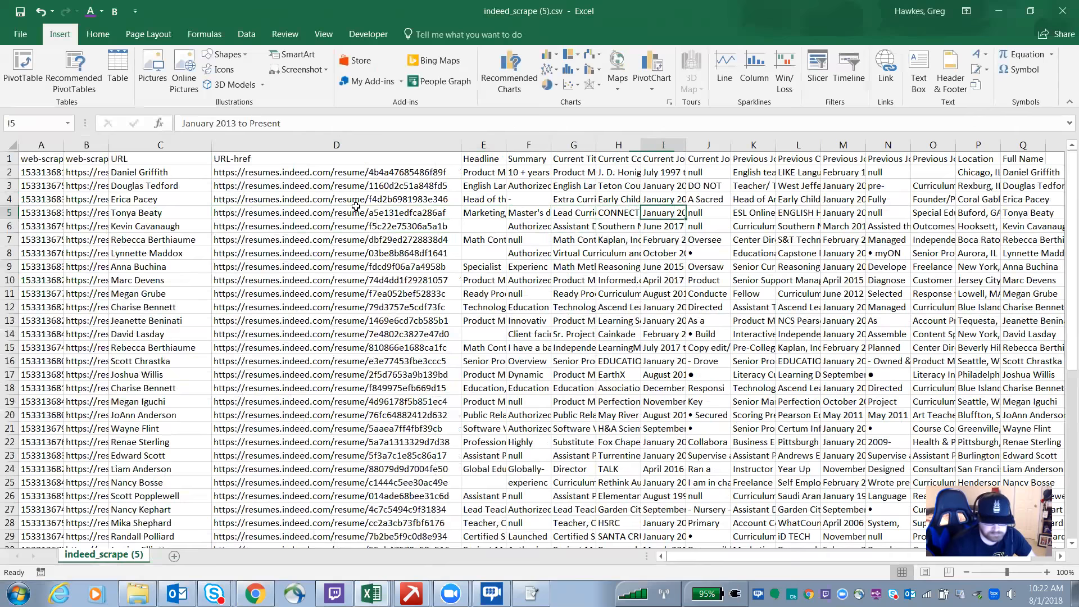
pyautogui.press('Right')
pyautogui.press('Right')
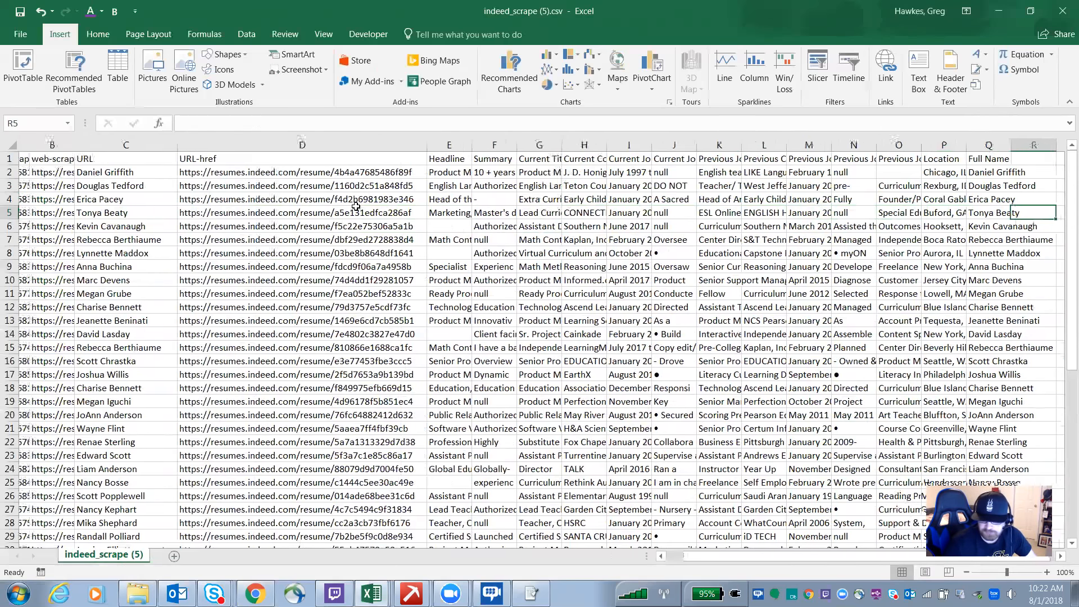
pyautogui.press('Left')
pyautogui.press('Left')
pyautogui.press('Left')
pyautogui.press('Left')
pyautogui.press('Left')
pyautogui.press('Left')
pyautogui.press('Left')
pyautogui.press('Left')
pyautogui.press('Left')
pyautogui.press('Left')
pyautogui.press('Left')
pyautogui.press('Left')
pyautogui.press('Left')
pyautogui.press('Left')
pyautogui.press('Left')
pyautogui.press('Left')
pyautogui.press('Left')
pyautogui.press('Left')
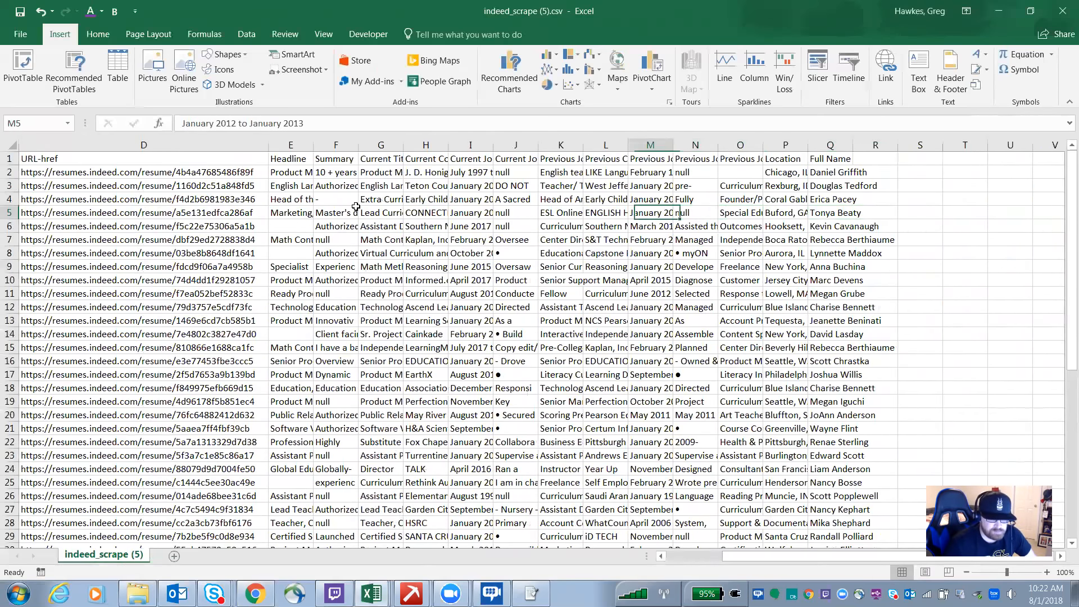
pyautogui.press('Right')
pyautogui.press('Right')
pyautogui.press('Right')
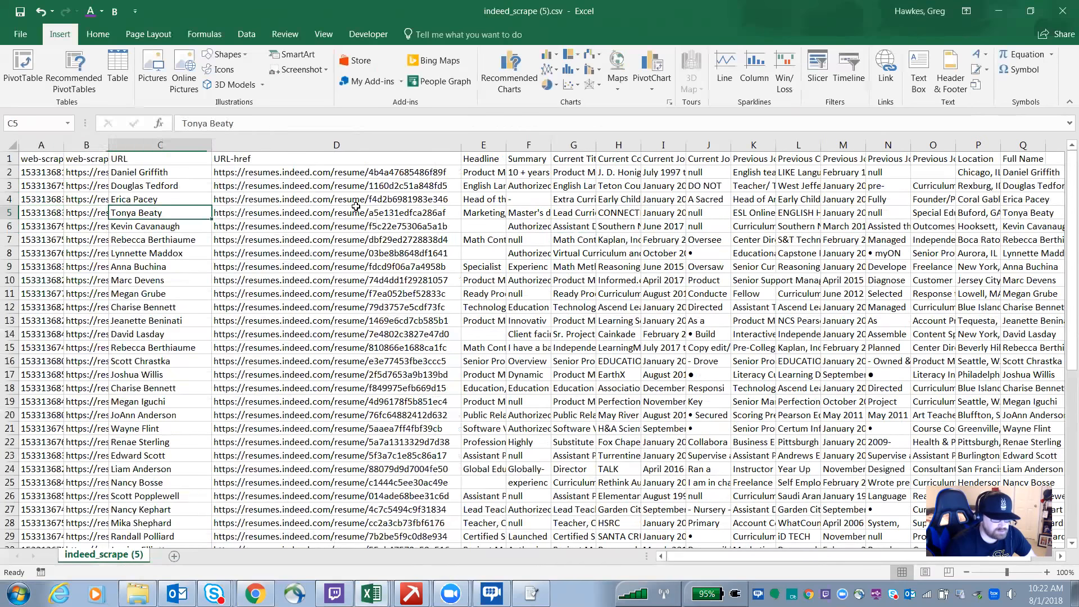
# Step: Move down through the resume rows to a lower record's name cell
pyautogui.press('Down')
pyautogui.press('Down')
pyautogui.press('Down')
pyautogui.press('Down')
pyautogui.press('Down')
pyautogui.press('Down')
pyautogui.press('Down')
pyautogui.press('Down')
pyautogui.press('Down')
pyautogui.press('Down')
pyautogui.press('Down')
pyautogui.press('Down')
pyautogui.press('Down')
pyautogui.press('Down')
pyautogui.press('Down')
pyautogui.press('Down')
pyautogui.press('Down')
pyautogui.press('Down')
pyautogui.press('Down')
pyautogui.press('Down')
pyautogui.press('Down')
pyautogui.press('Down')
pyautogui.press('Down')
pyautogui.press('Down')
pyautogui.press('Down')
pyautogui.press('Down')
pyautogui.press('Down')
pyautogui.press('Down')
pyautogui.press('Down')
pyautogui.press('Down')
pyautogui.press('Down')
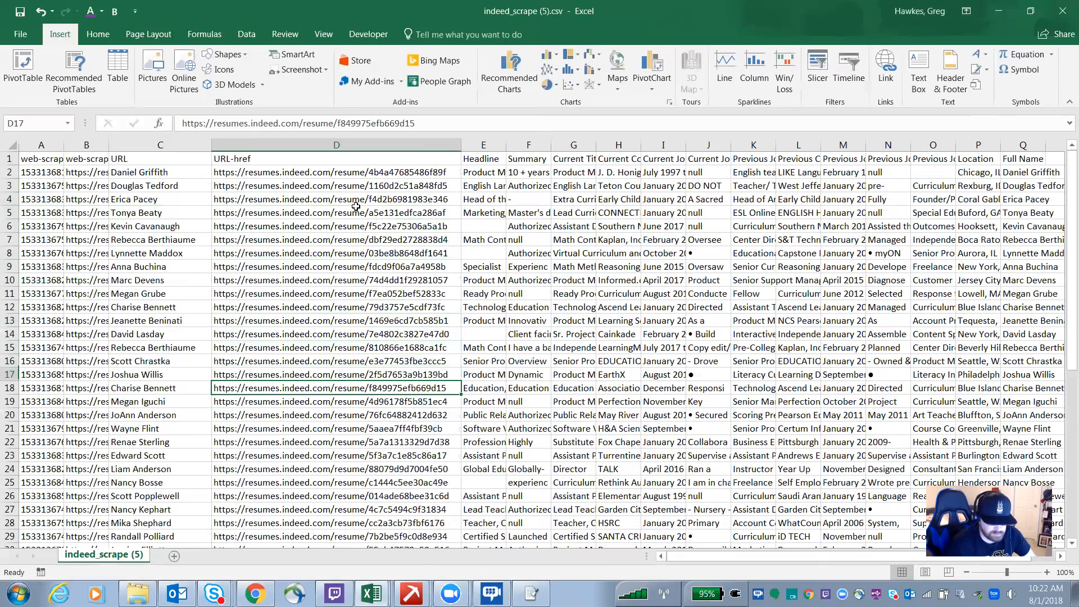
pyautogui.press('Left')
pyautogui.press('Left')
pyautogui.press('Left')
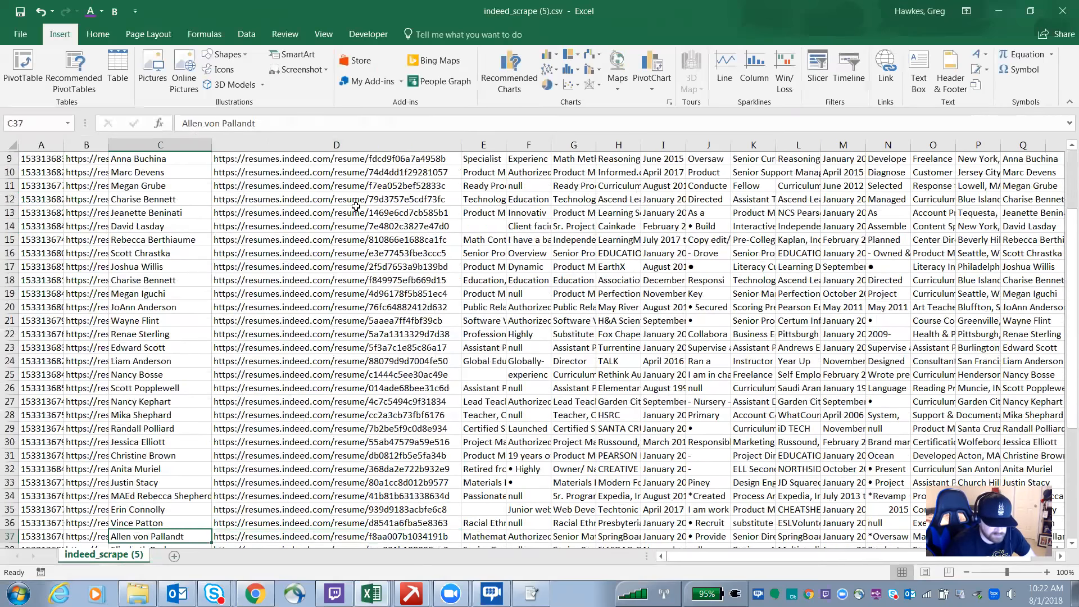
# Step: Compare row 37's name, resume URL and current title fields across the columns
pyautogui.press('Right')
pyautogui.press('Right')
pyautogui.press('Right')
pyautogui.press('Right')
pyautogui.press('Right')
pyautogui.press('Right')
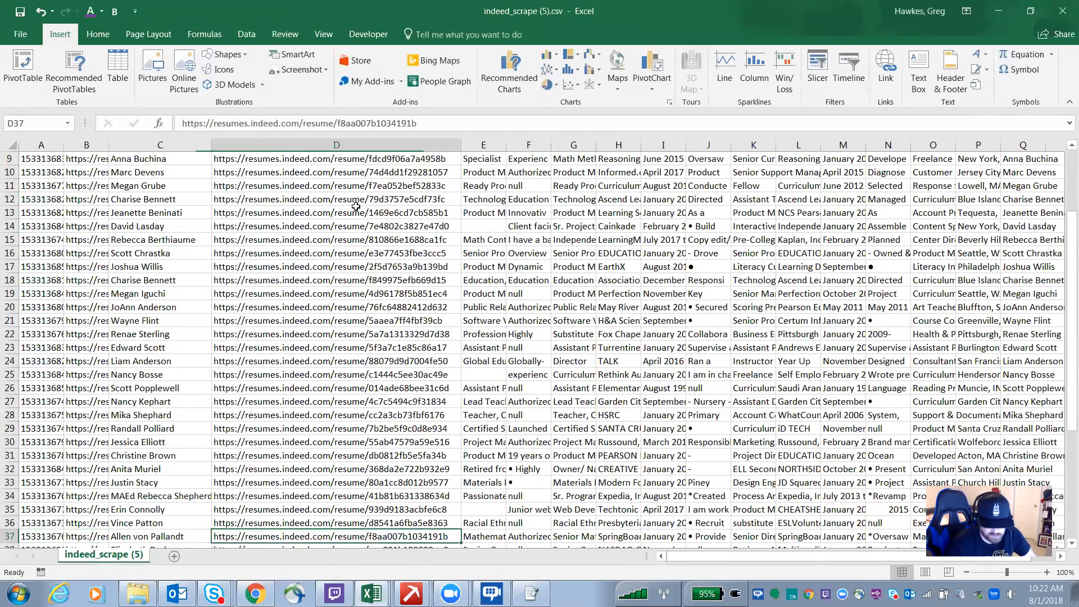
pyautogui.press('Right')
pyautogui.press('Right')
pyautogui.press('Right')
pyautogui.press('Right')
pyautogui.press('Right')
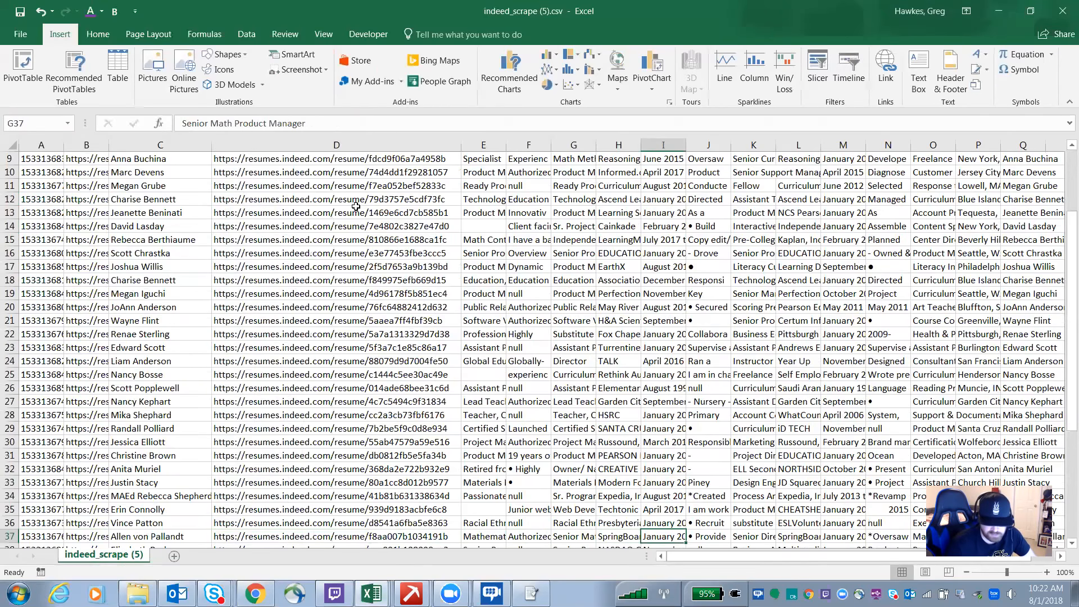
pyautogui.press('Right')
pyautogui.press('Left')
pyautogui.press('Left')
pyautogui.press('Left')
pyautogui.press('Left')
pyautogui.press('Left')
pyautogui.press('Left')
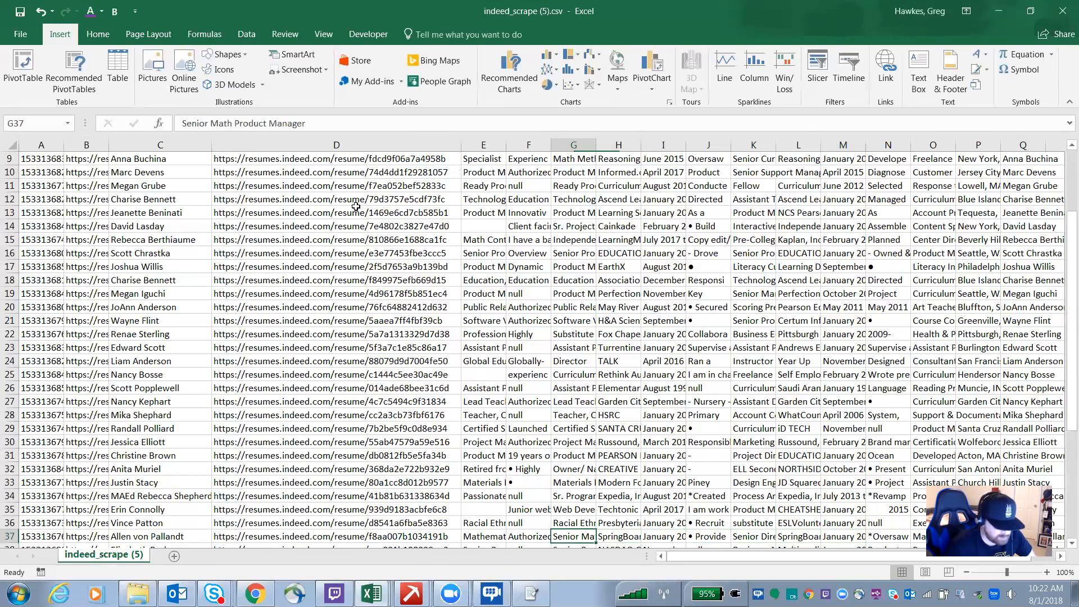
pyautogui.press('Left')
pyautogui.press('Left')
pyautogui.press('Left')
pyautogui.press('Left')
pyautogui.press('Left')
pyautogui.press('Left')
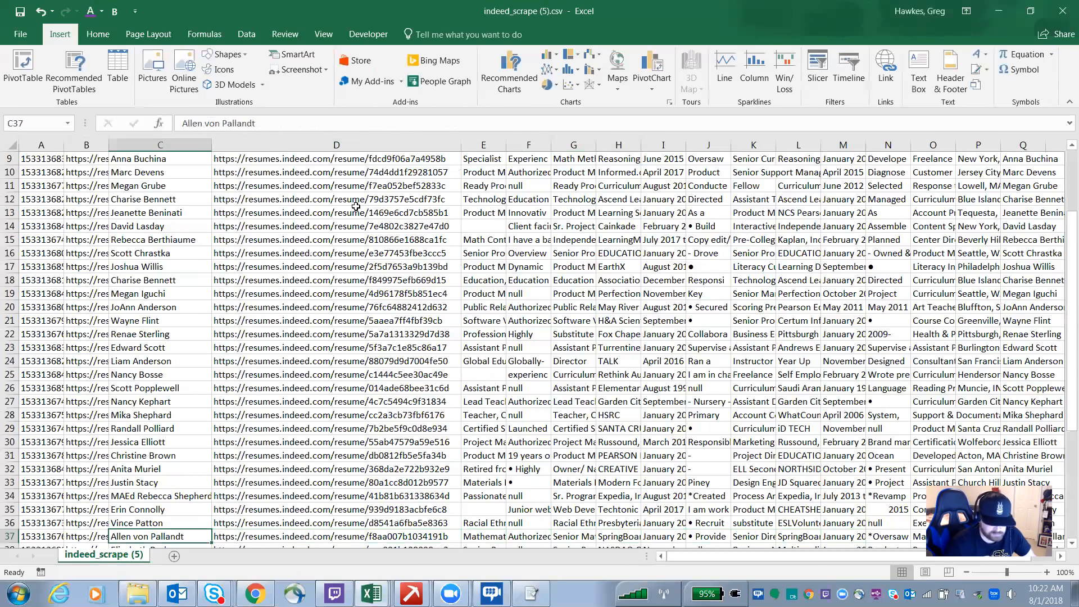
pyautogui.press('Right')
pyautogui.press('Right')
pyautogui.press('Right')
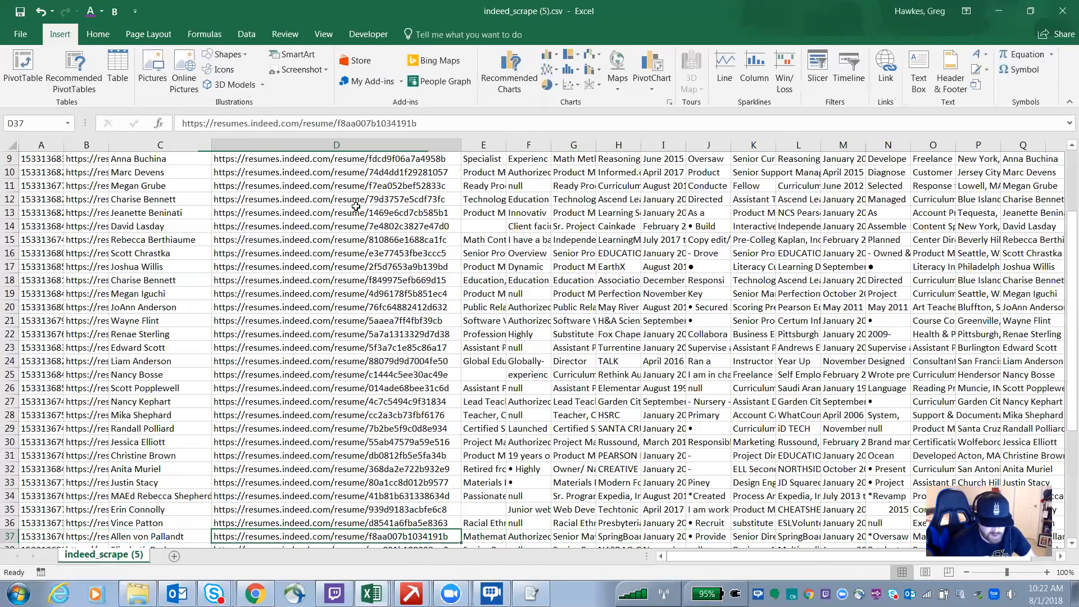
# Step: Scroll through further resume rows, then select the resume URL cell in row 13
pyautogui.scroll(-2, 356, 206)
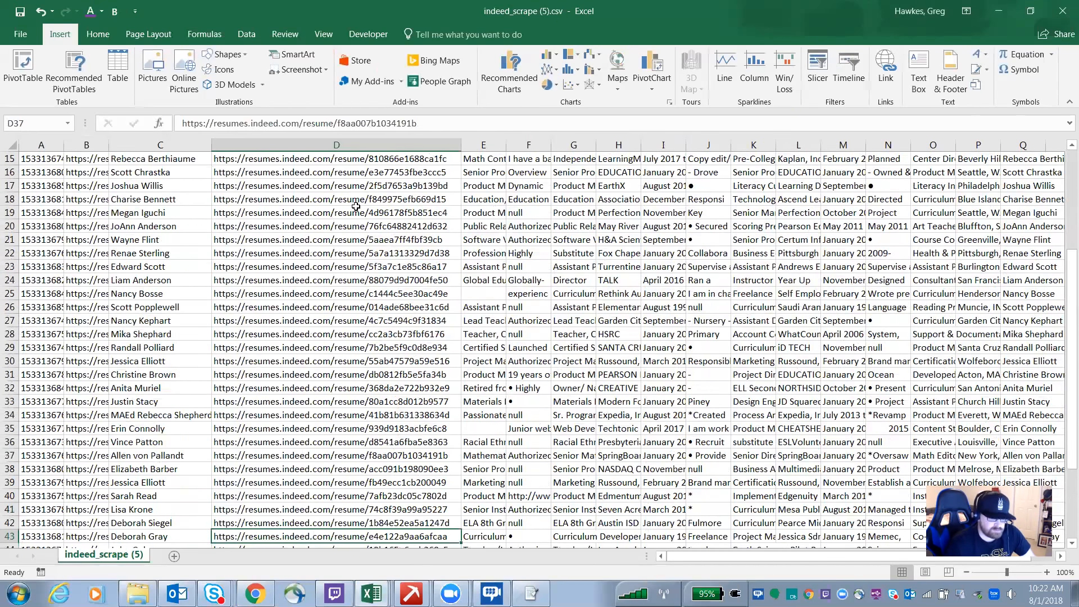
pyautogui.press('Left')
pyautogui.press('Left')
pyautogui.press('Left')
pyautogui.press('Down')
pyautogui.press('Up')
pyautogui.press('Up')
pyautogui.press('Up')
pyautogui.press('Up')
pyautogui.press('Up')
pyautogui.press('Up')
pyautogui.press('Up')
pyautogui.press('Up')
pyautogui.press('Up')
pyautogui.press('Up')
pyautogui.press('Up')
pyautogui.press('Up')
pyautogui.press('Up')
pyautogui.press('Up')
pyautogui.scroll(5, 355, 206)
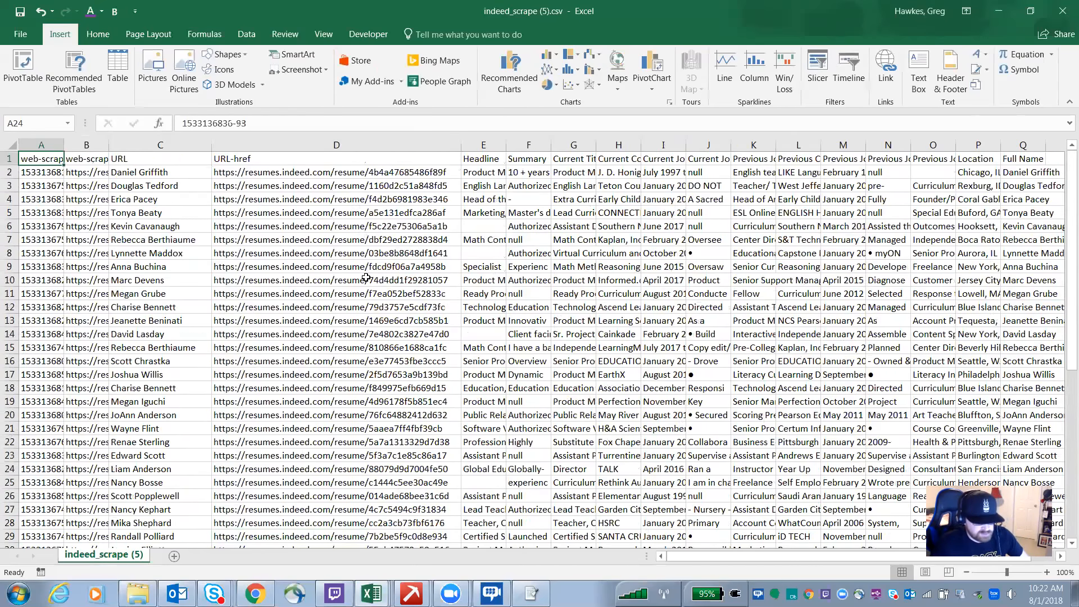
pyautogui.click(369, 319)
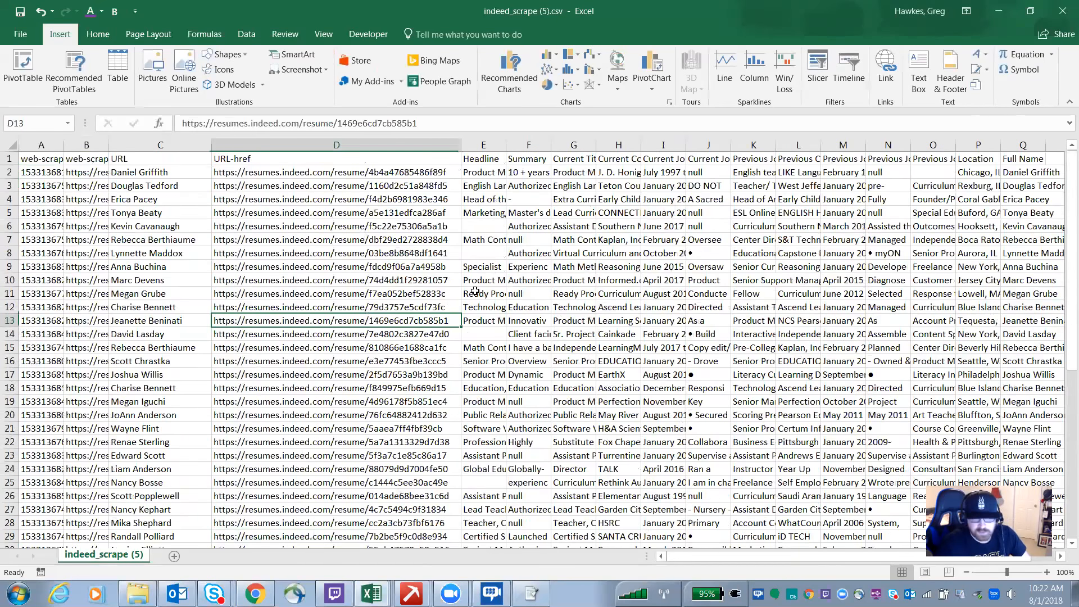